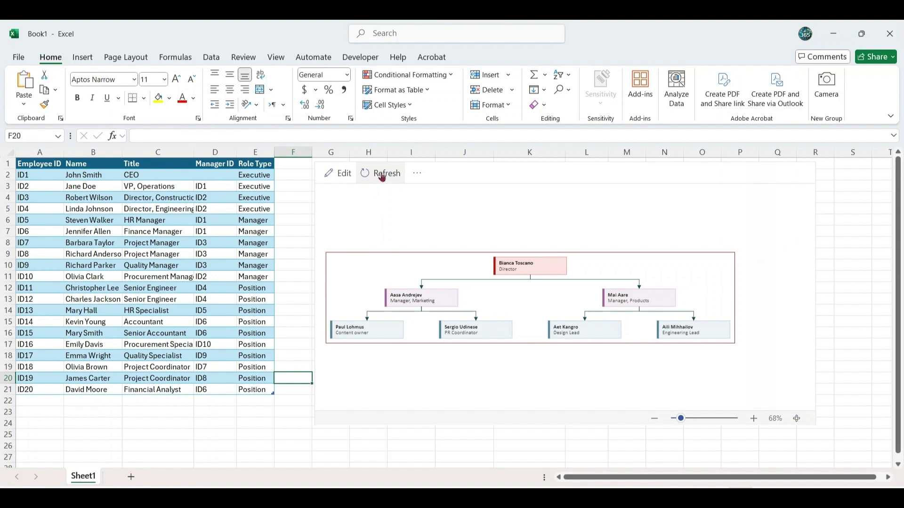
Step: Refresh the Visio org chart from its linked data and survey its compensation bars and experience gauges
{"action": "left_click", "coordinate": [383, 177]}
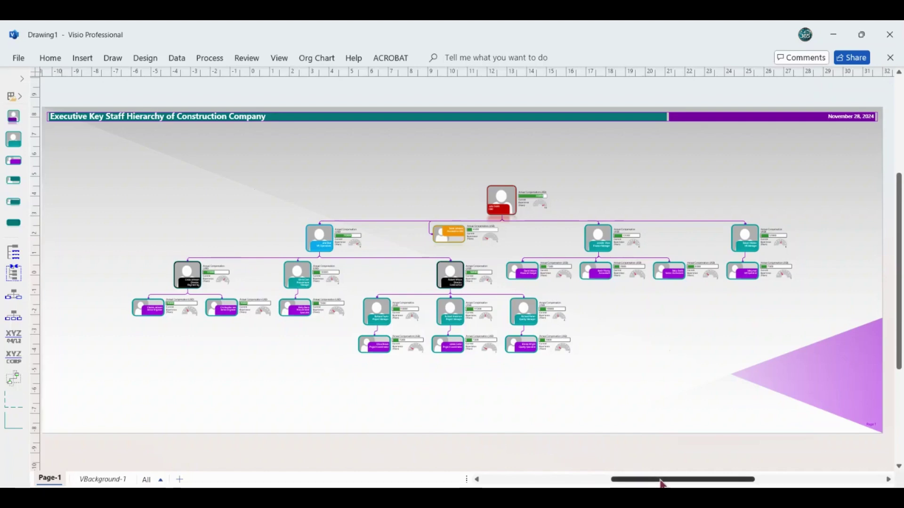
{"action": "mouse_move", "coordinate": [662, 480]}
{"action": "left_mouse_down"}
{"action": "mouse_move", "coordinate": [637, 484]}
{"action": "mouse_move", "coordinate": [662, 484]}
{"action": "left_mouse_up"}
{"action": "scroll", "coordinate": [526, 219], "scroll_direction": "up", "scroll_amount": 5}
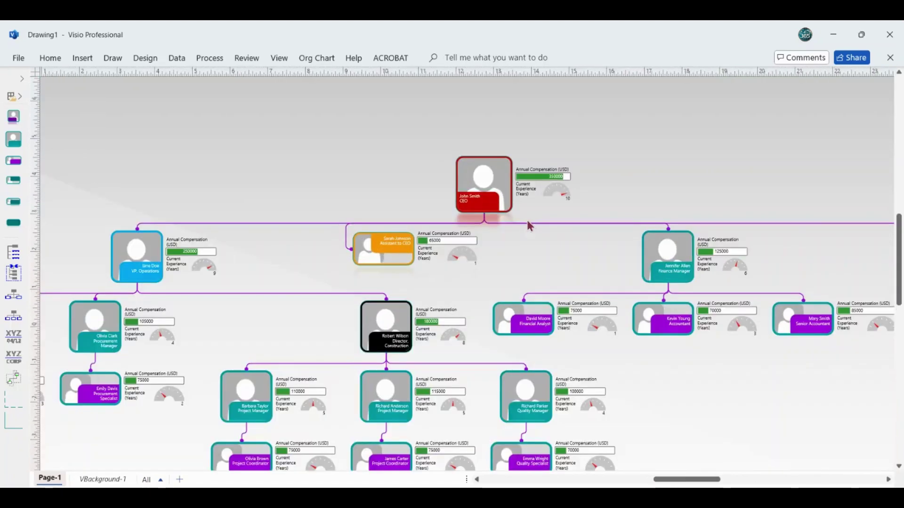
{"action": "scroll", "coordinate": [594, 417], "scroll_direction": "down", "scroll_amount": 5}
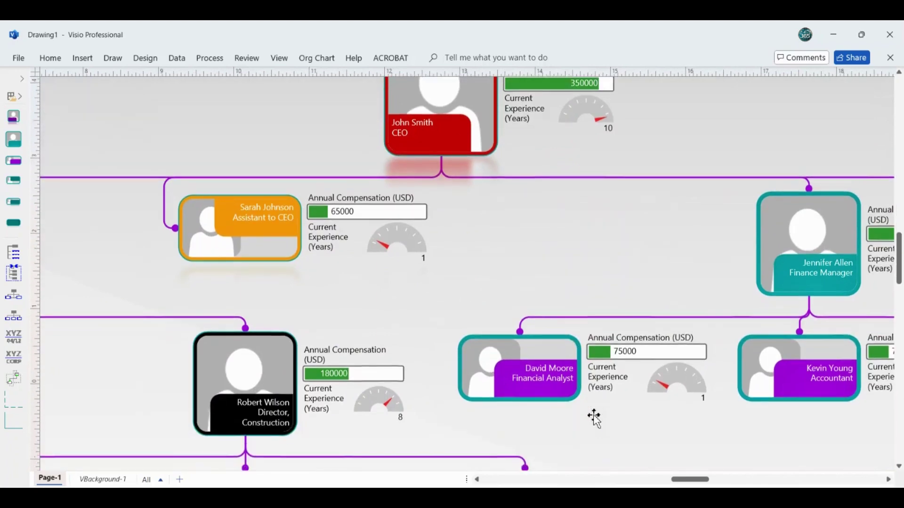
{"action": "scroll", "coordinate": [595, 417], "scroll_direction": "down", "scroll_amount": 3}
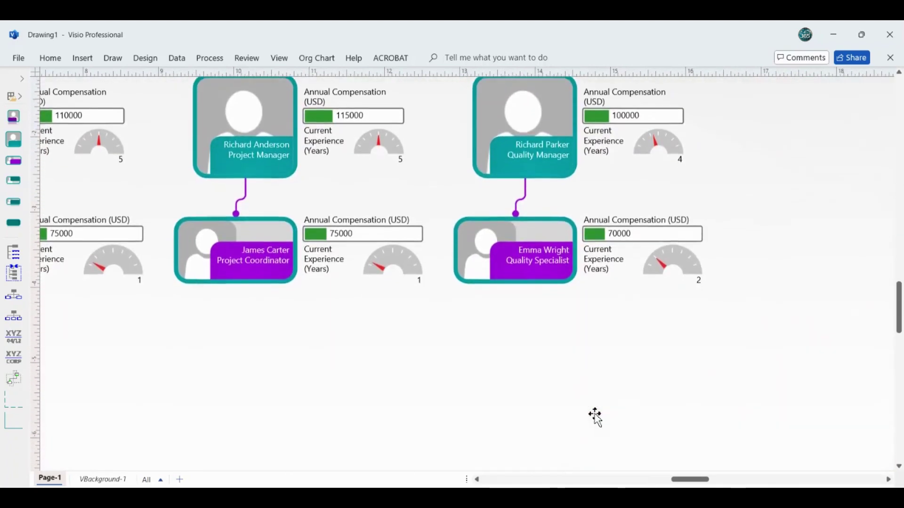
{"action": "scroll", "coordinate": [595, 418], "scroll_direction": "up", "scroll_amount": 6}
{"action": "scroll", "coordinate": [586, 414], "scroll_direction": "up", "scroll_amount": 3}
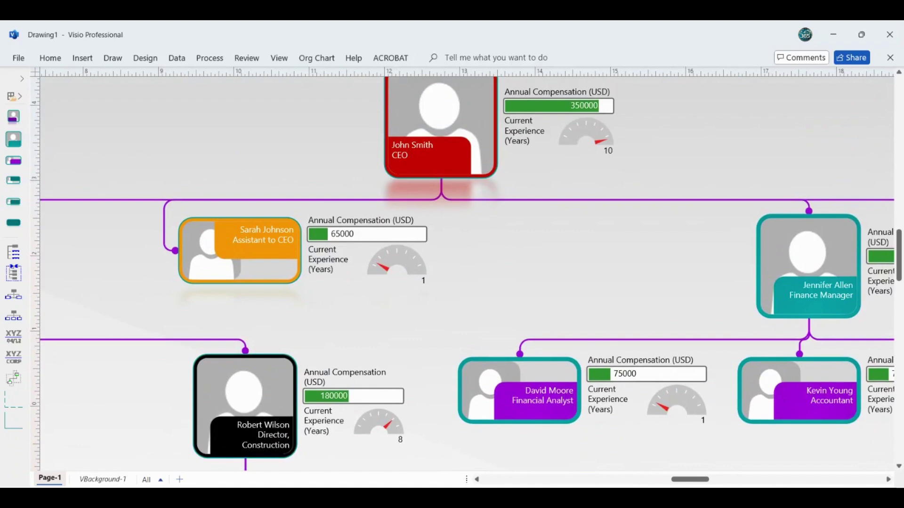
{"action": "left_click_drag", "start_coordinate": [686, 485], "coordinate": [642, 485]}
{"action": "scroll", "coordinate": [699, 468], "scroll_direction": "down", "scroll_amount": 2}
{"action": "scroll", "coordinate": [635, 459], "scroll_direction": "down", "scroll_amount": 5}
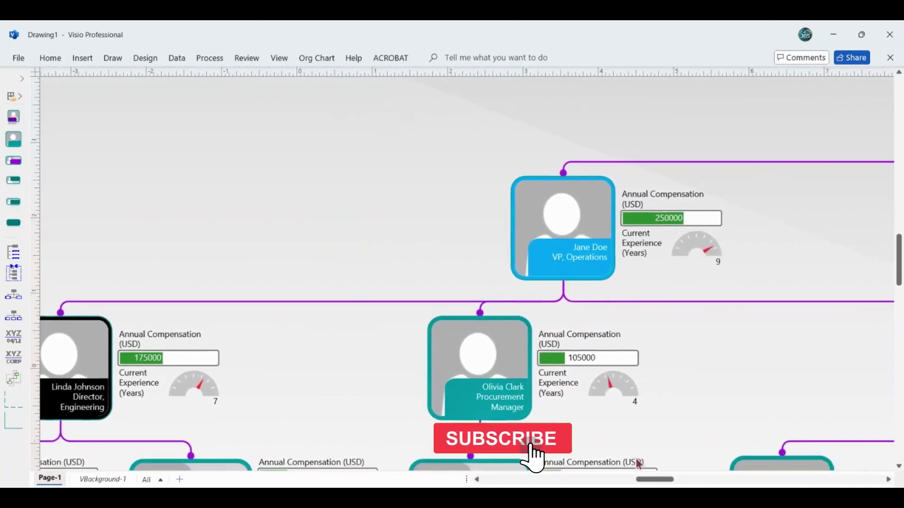
{"action": "scroll", "coordinate": [640, 461], "scroll_direction": "down", "scroll_amount": 3}
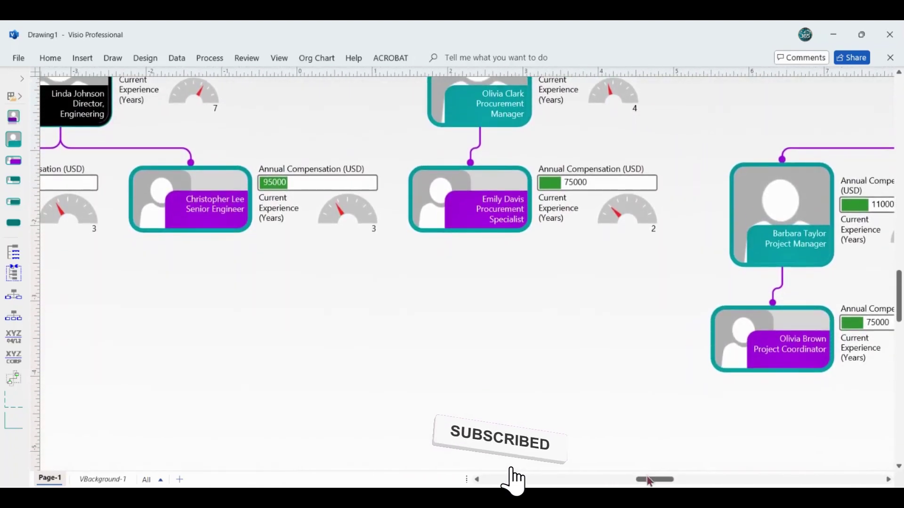
{"action": "scroll", "coordinate": [645, 457], "scroll_direction": "down", "scroll_amount": 2}
{"action": "scroll", "coordinate": [645, 454], "scroll_direction": "down", "scroll_amount": 2}
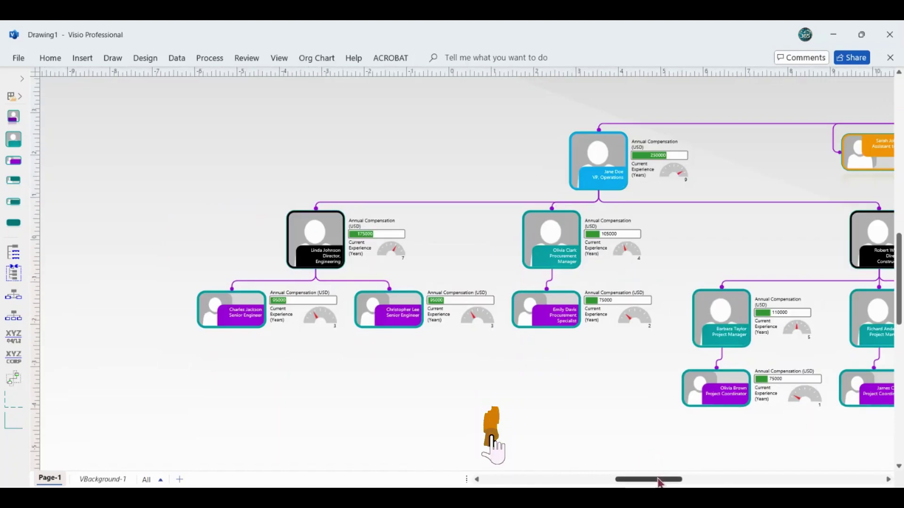
{"action": "left_click_drag", "start_coordinate": [656, 484], "coordinate": [691, 484]}
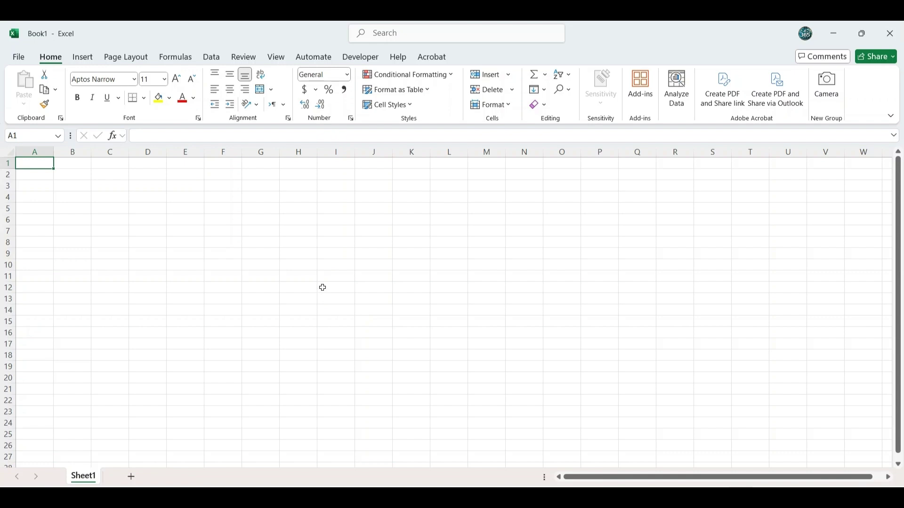
Step: Search Office Add-ins for 'visio' and insert the Visio Data Visualizer at cell I12
{"action": "left_click", "coordinate": [325, 287]}
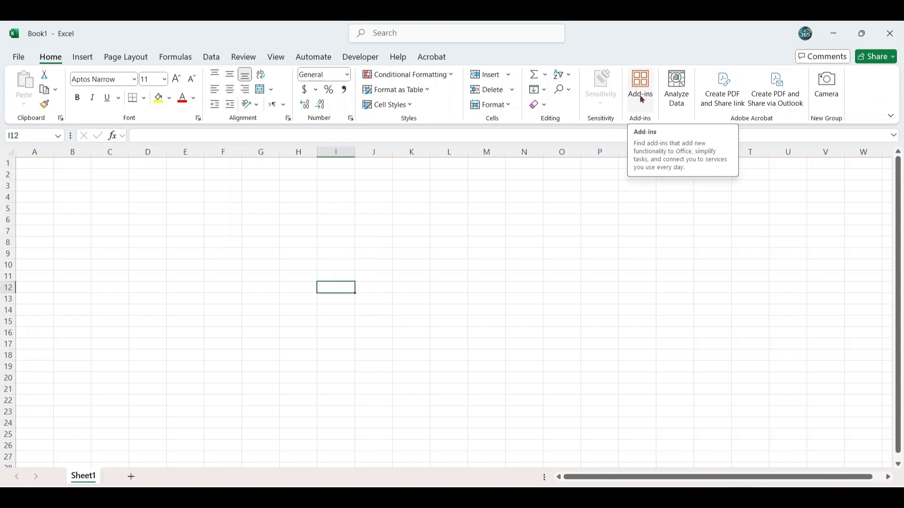
{"action": "left_click", "coordinate": [425, 34]}
{"action": "type", "text": "add ins"}
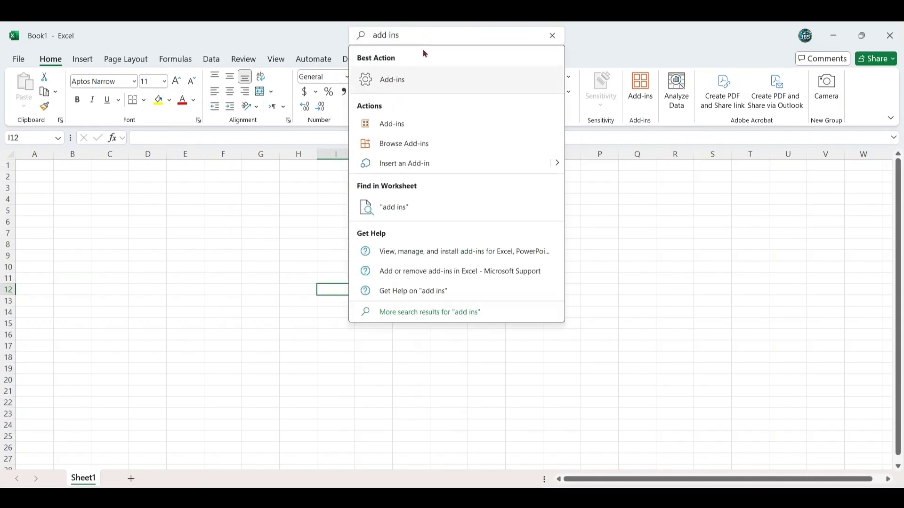
{"action": "left_click", "coordinate": [392, 125]}
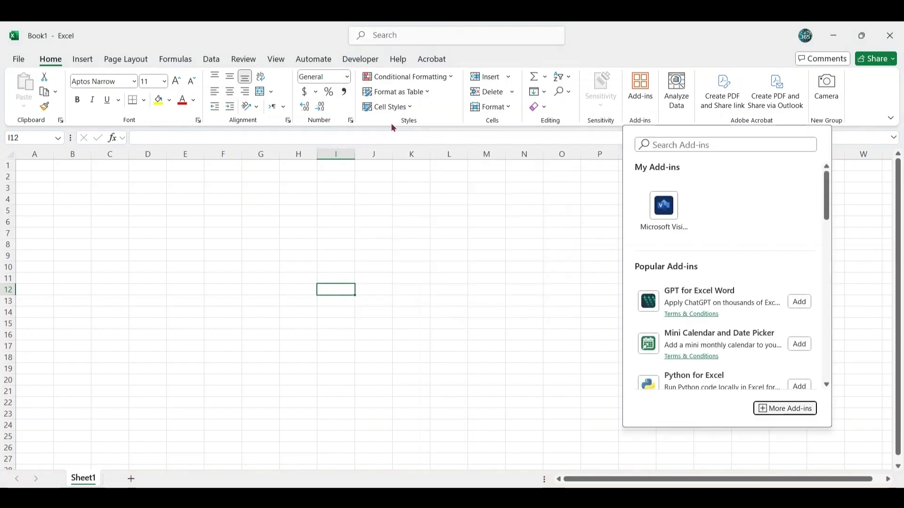
{"action": "left_click", "coordinate": [665, 143]}
{"action": "type", "text": "visoi"}
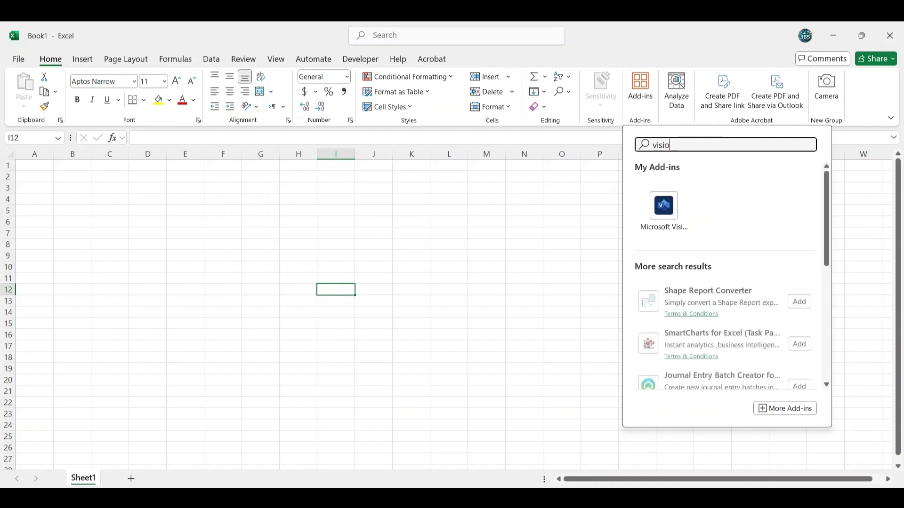
{"action": "left_click", "coordinate": [664, 209]}
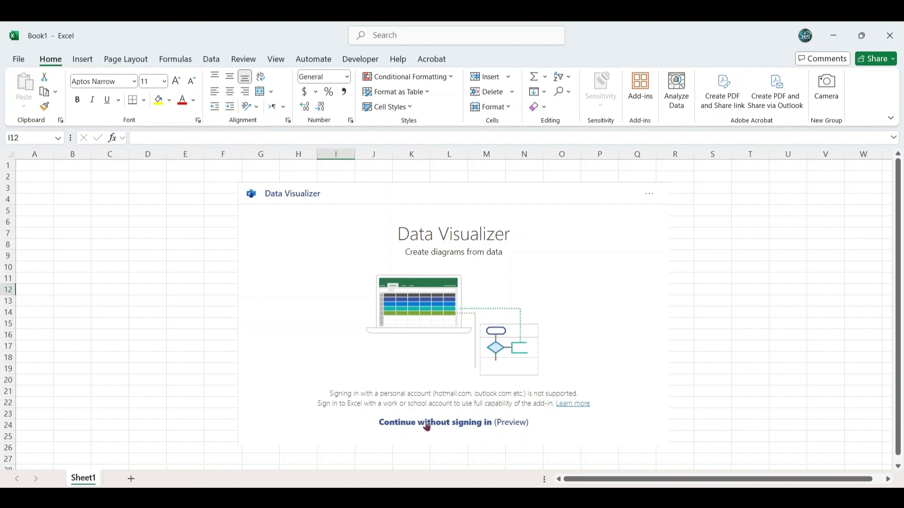
Step: Skip sign-in and create a vertical Organization Chart with starter data
{"action": "left_click", "coordinate": [426, 425]}
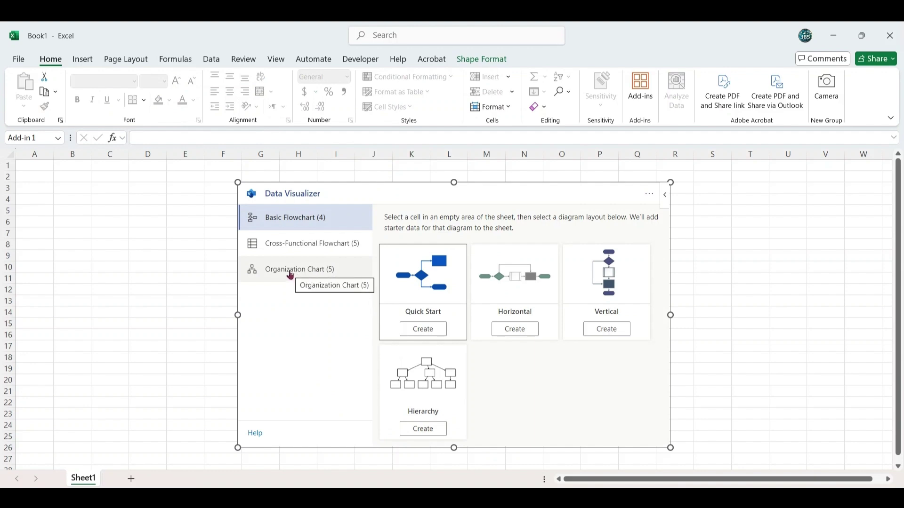
{"action": "left_click", "coordinate": [290, 275]}
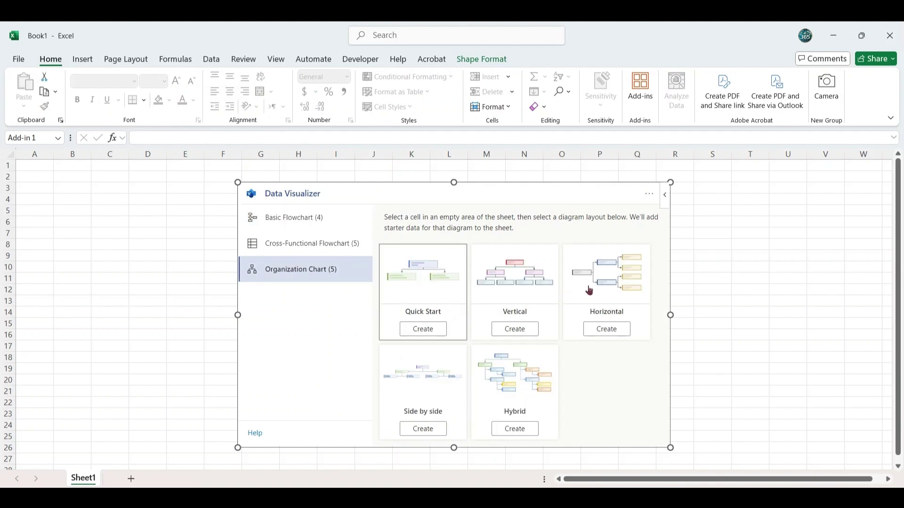
{"action": "left_click", "coordinate": [515, 330]}
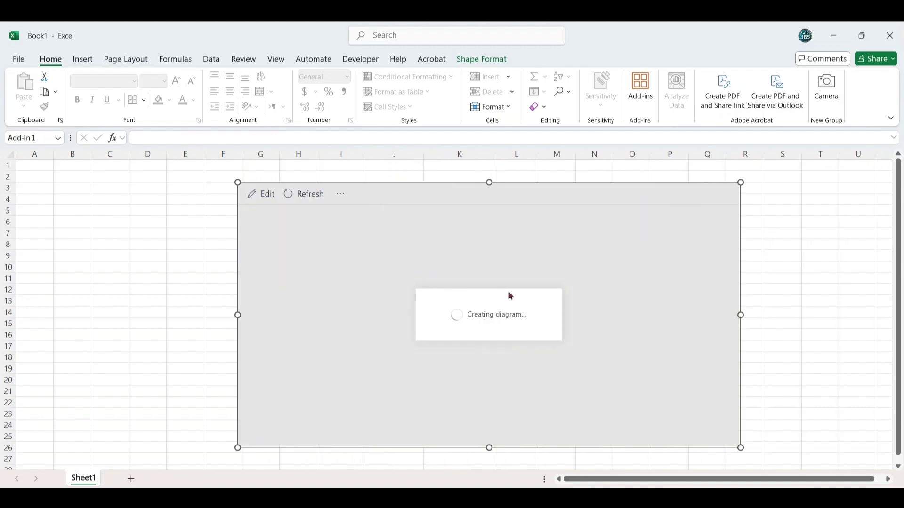
Step: Cut the starter employee table and paste it at cell A1
{"action": "left_click_drag", "start_coordinate": [538, 185], "coordinate": [901, 212]}
{"action": "left_click", "coordinate": [338, 290]}
{"action": "left_click_drag", "start_coordinate": [338, 289], "coordinate": [553, 369]}
{"action": "right_click", "coordinate": [523, 306]}
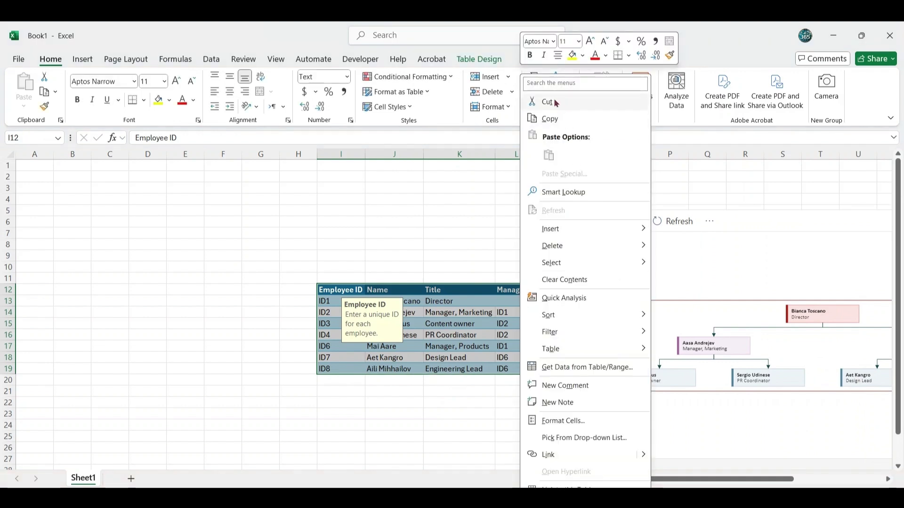
{"action": "left_click", "coordinate": [547, 101]}
{"action": "left_click", "coordinate": [50, 167]}
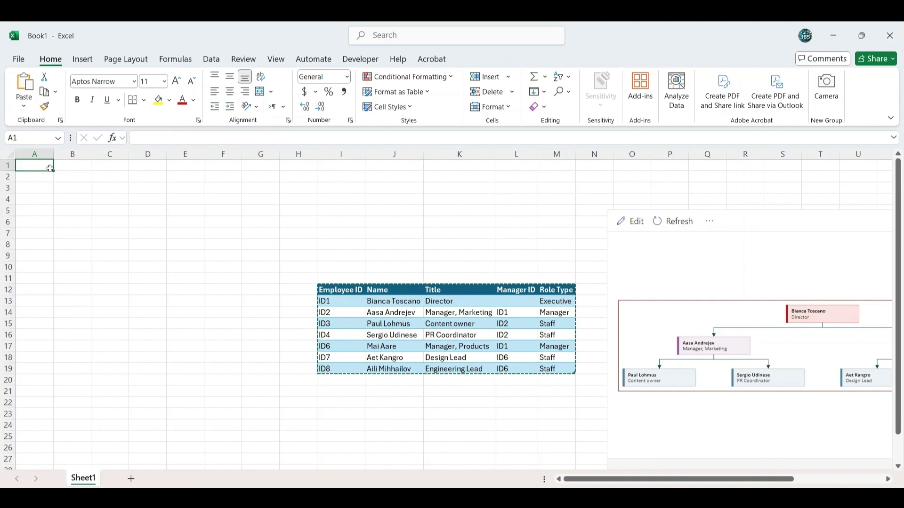
{"action": "key", "text": "ctrl+v"}
{"action": "left_click", "coordinate": [758, 214]}
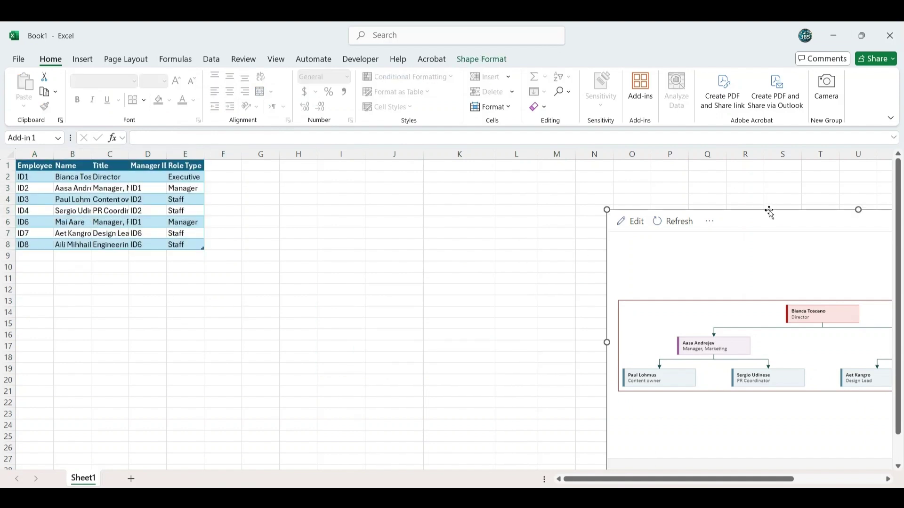
Step: Place the diagram beside the table and inspect the Name, Manager ID and Employee ID entries
{"action": "left_click_drag", "start_coordinate": [769, 210], "coordinate": [406, 163]}
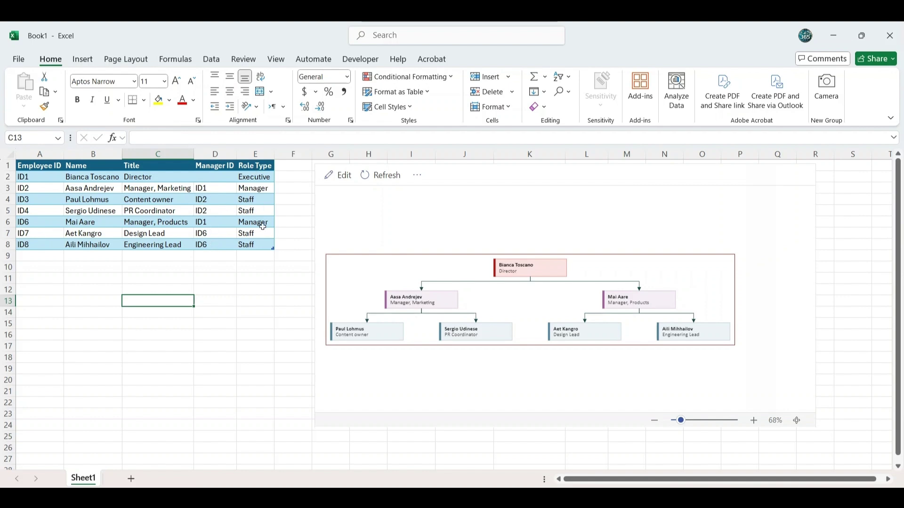
{"action": "left_click", "coordinate": [78, 188]}
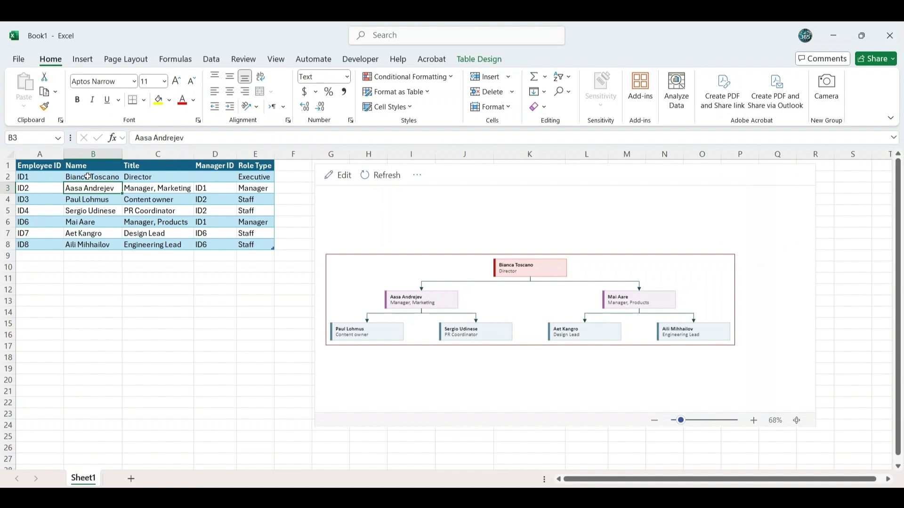
{"action": "left_click", "coordinate": [88, 177]}
{"action": "left_click", "coordinate": [93, 190]}
{"action": "left_click", "coordinate": [208, 189]}
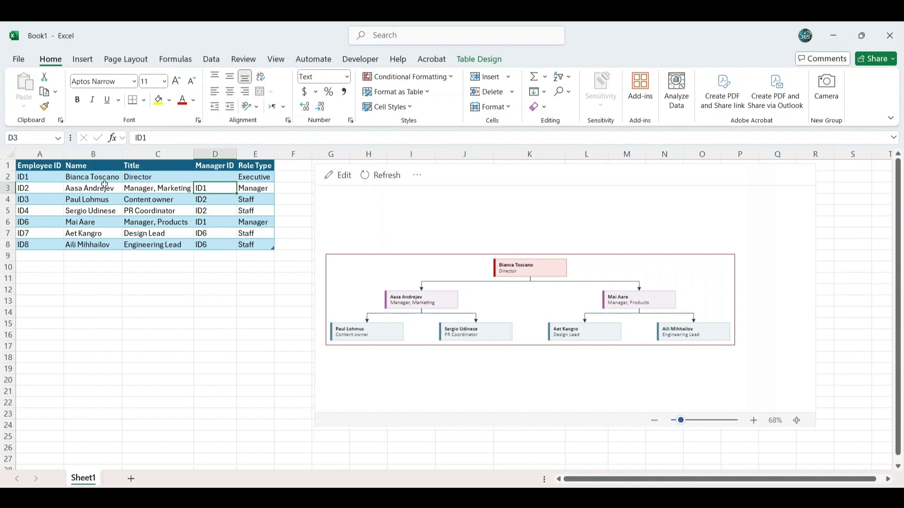
{"action": "left_click", "coordinate": [34, 177]}
Step: Review the Role Type choices for the top person, Executive, leaving it unchanged
{"action": "left_click", "coordinate": [122, 297]}
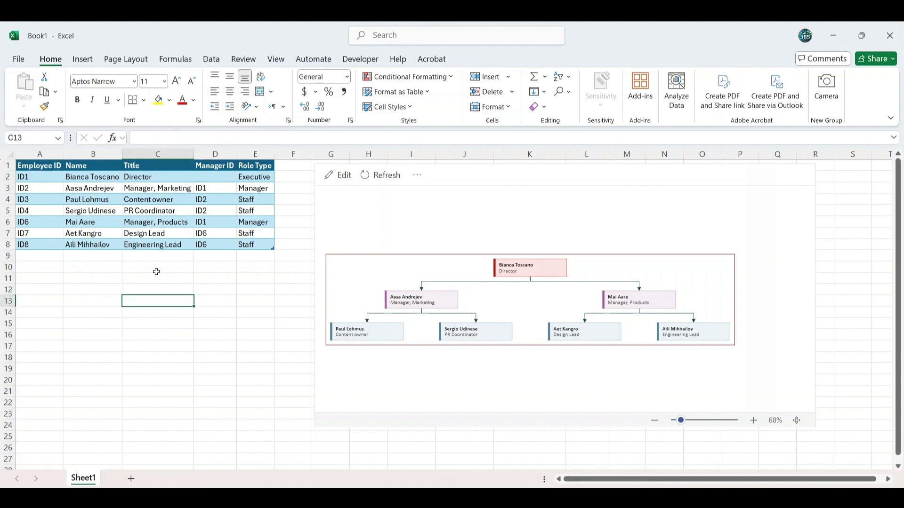
{"action": "left_click", "coordinate": [258, 176]}
{"action": "left_click", "coordinate": [280, 177]}
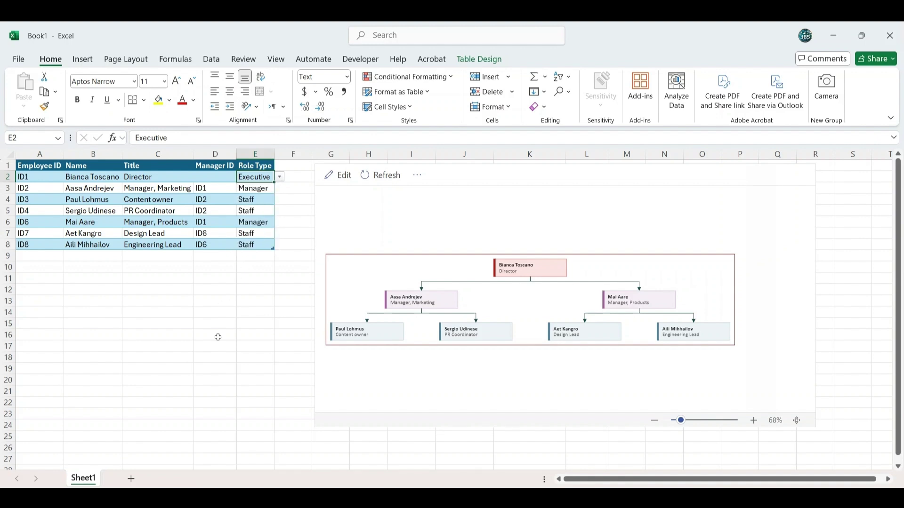
{"action": "left_click", "coordinate": [217, 347]}
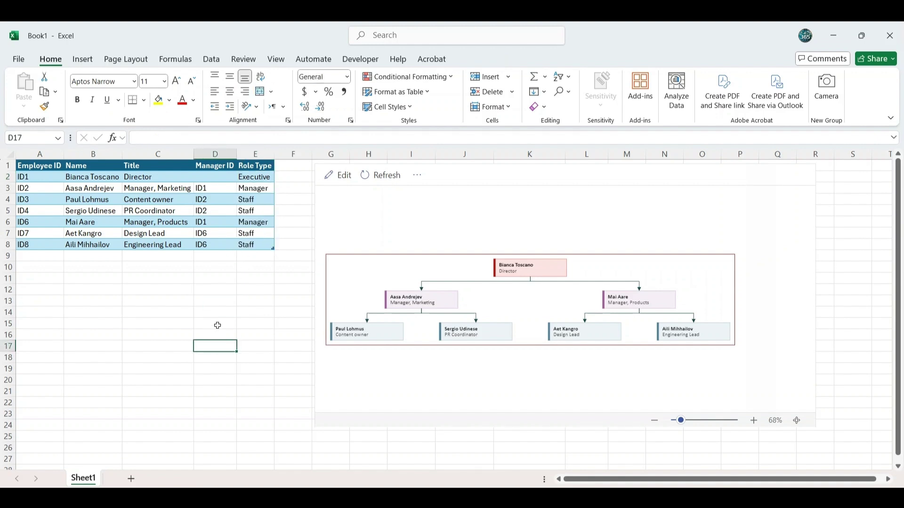
Step: Paste the 20-person construction employee data as values at A2 and refresh the org chart
{"action": "left_click", "coordinate": [29, 177]}
{"action": "right_click", "coordinate": [29, 177]}
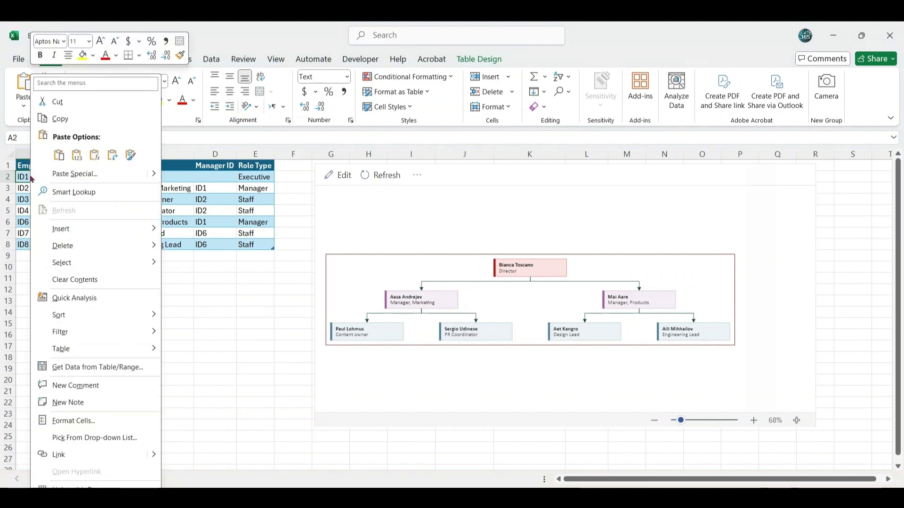
{"action": "mouse_move", "coordinate": [151, 175]}
{"action": "left_click", "coordinate": [184, 245]}
{"action": "left_click", "coordinate": [292, 380]}
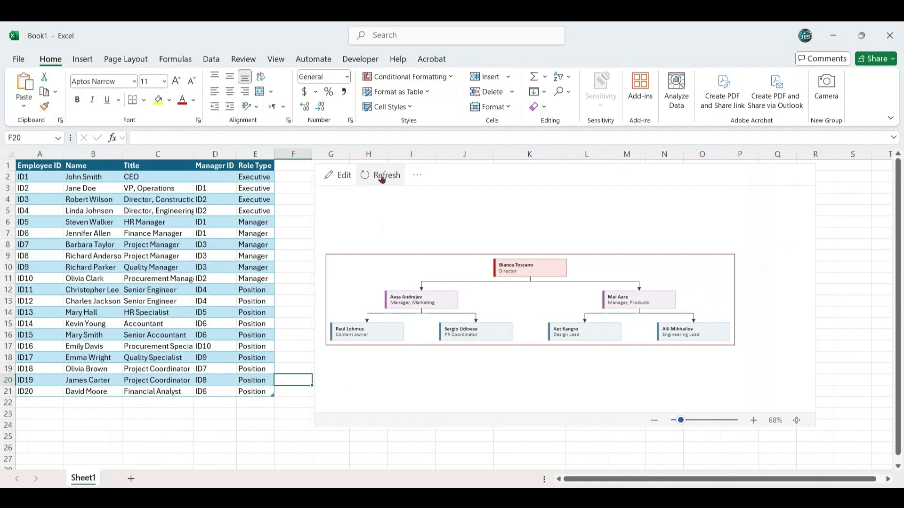
{"action": "left_click", "coordinate": [383, 177]}
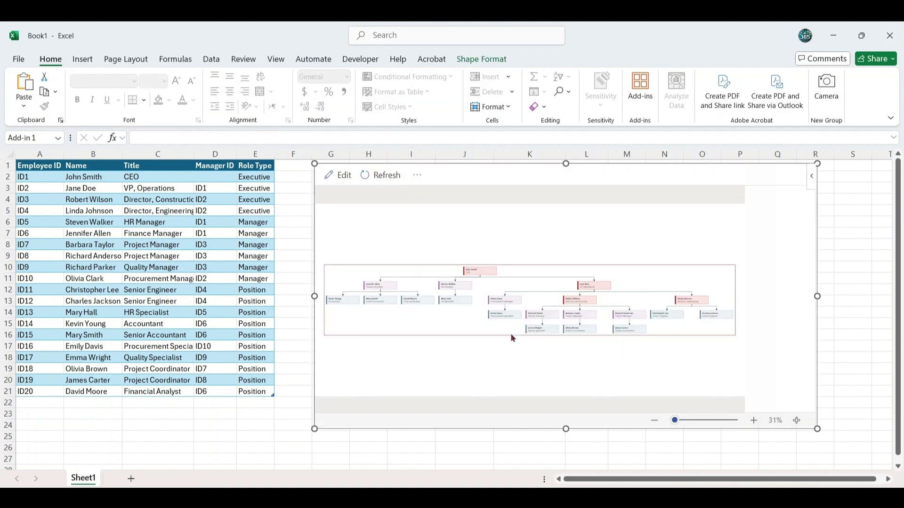
{"action": "left_click", "coordinate": [753, 420]}
{"action": "left_click", "coordinate": [753, 421]}
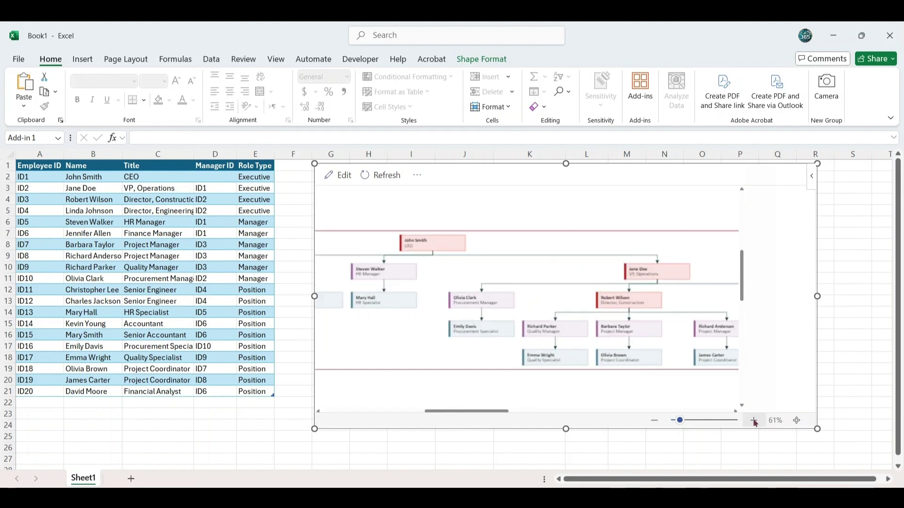
{"action": "left_click", "coordinate": [753, 420]}
{"action": "left_click", "coordinate": [8, 380]}
{"action": "right_click", "coordinate": [8, 380]}
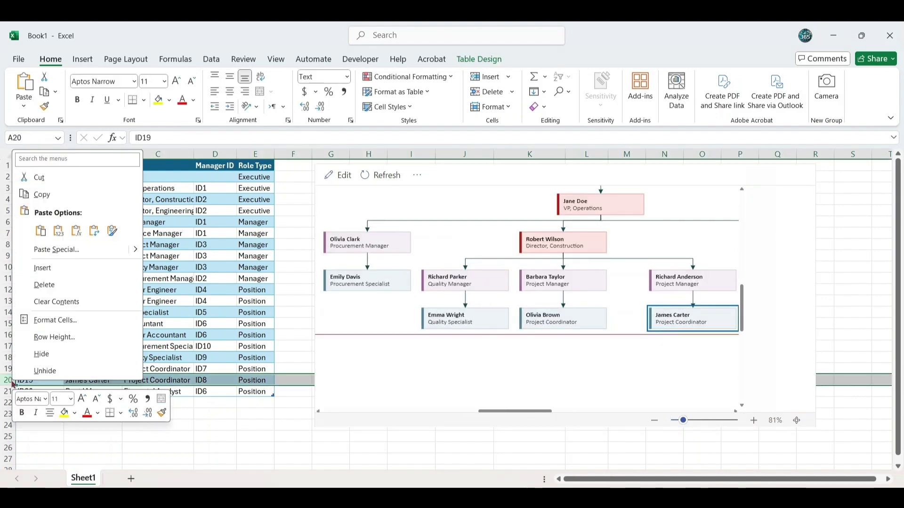
{"action": "left_click", "coordinate": [45, 284]}
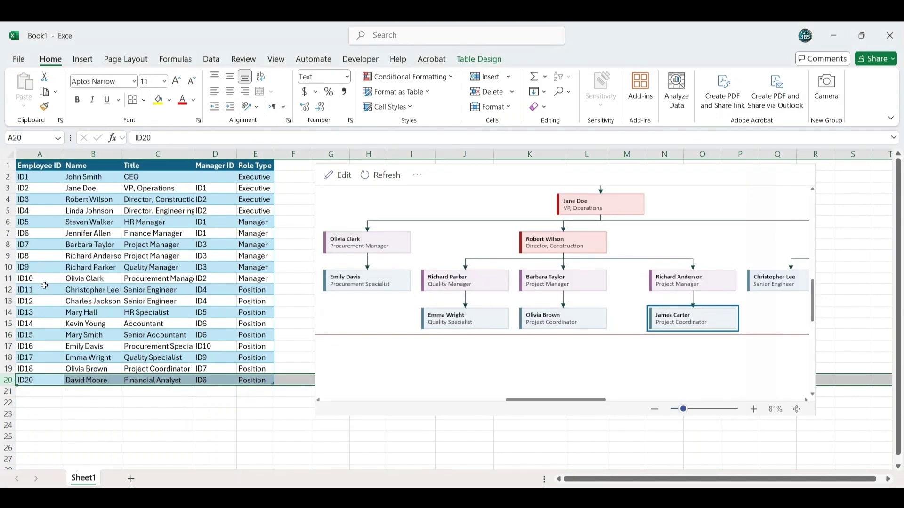
{"action": "left_click", "coordinate": [254, 414]}
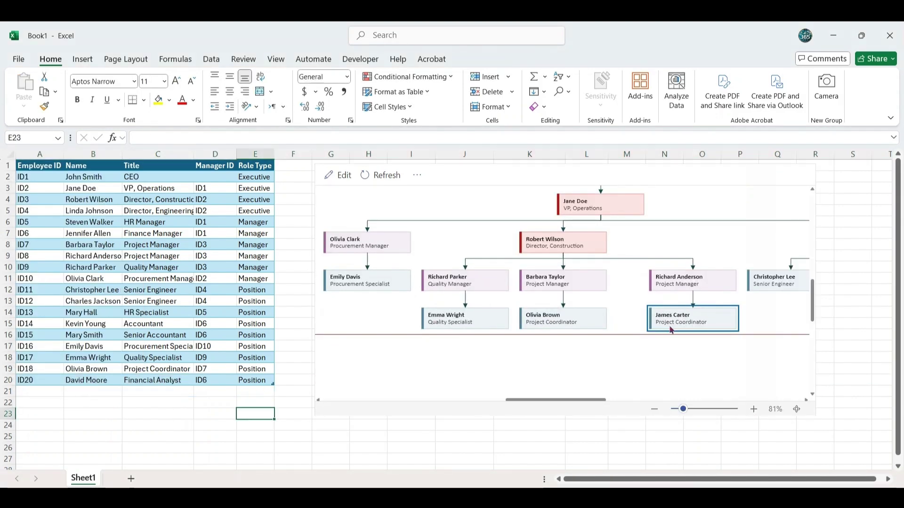
{"action": "left_click", "coordinate": [380, 175]}
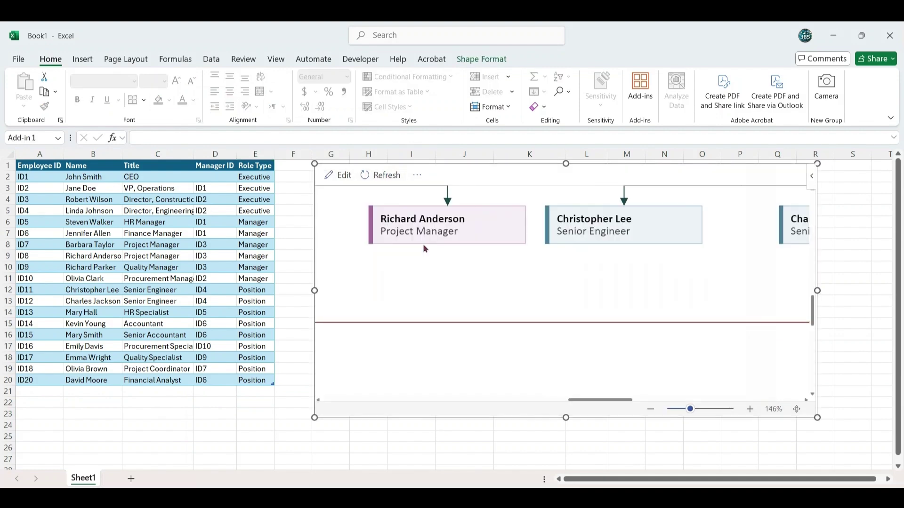
{"action": "left_click", "coordinate": [41, 392]}
{"action": "type", "text": "ID"}
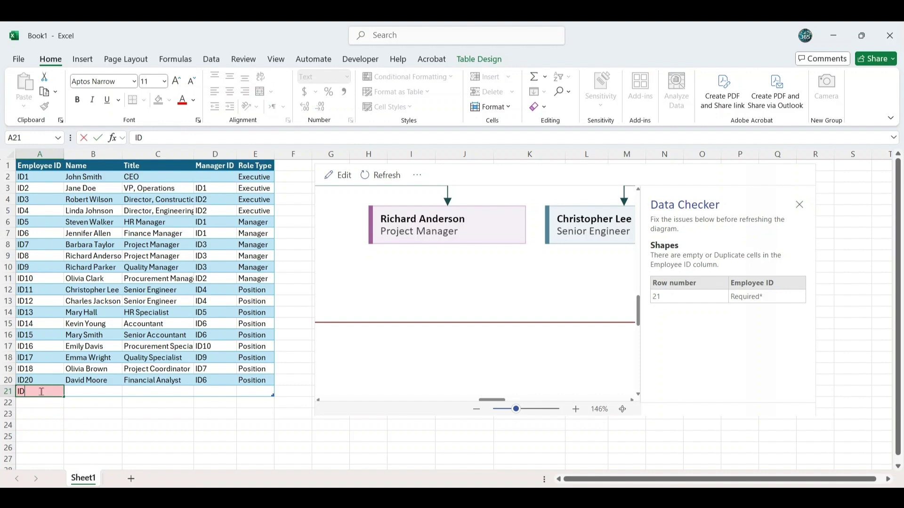
{"action": "type", "text": "19"}
{"action": "left_click", "coordinate": [279, 392]}
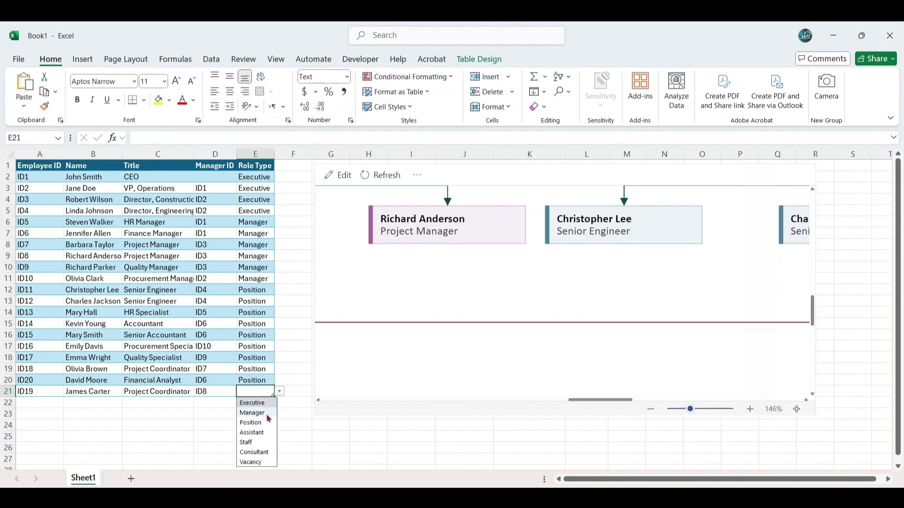
{"action": "left_click", "coordinate": [257, 420]}
{"action": "left_click", "coordinate": [307, 437]}
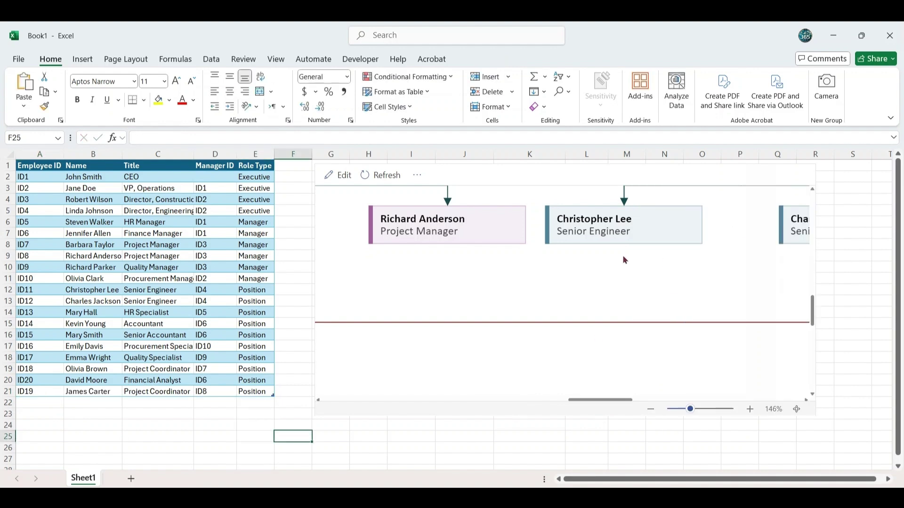
{"action": "left_click", "coordinate": [377, 177]}
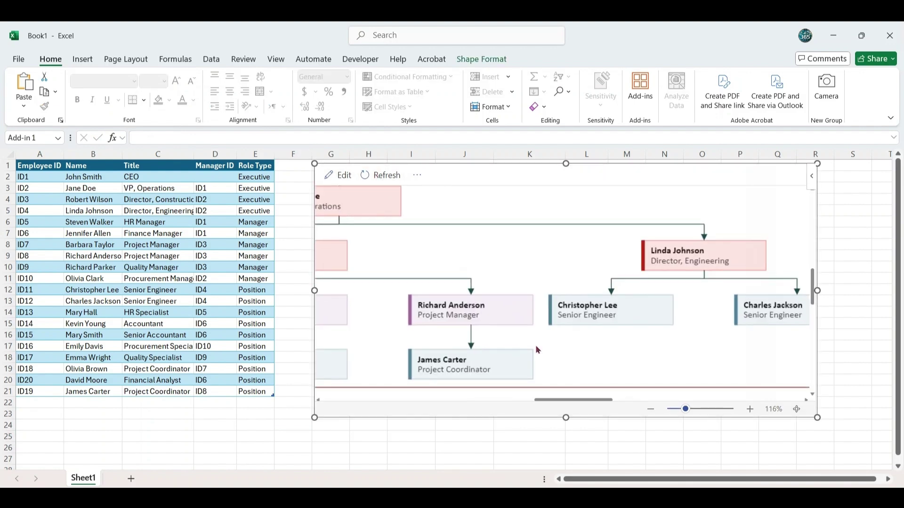
{"action": "scroll", "coordinate": [535, 344], "scroll_direction": "down", "scroll_amount": 3}
{"action": "scroll", "coordinate": [535, 340], "scroll_direction": "up", "scroll_amount": 2}
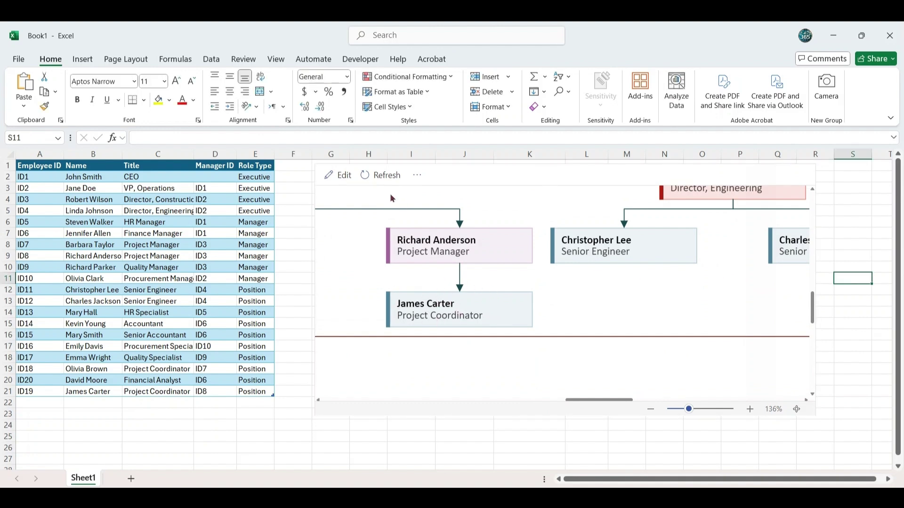
{"action": "left_click", "coordinate": [344, 176]}
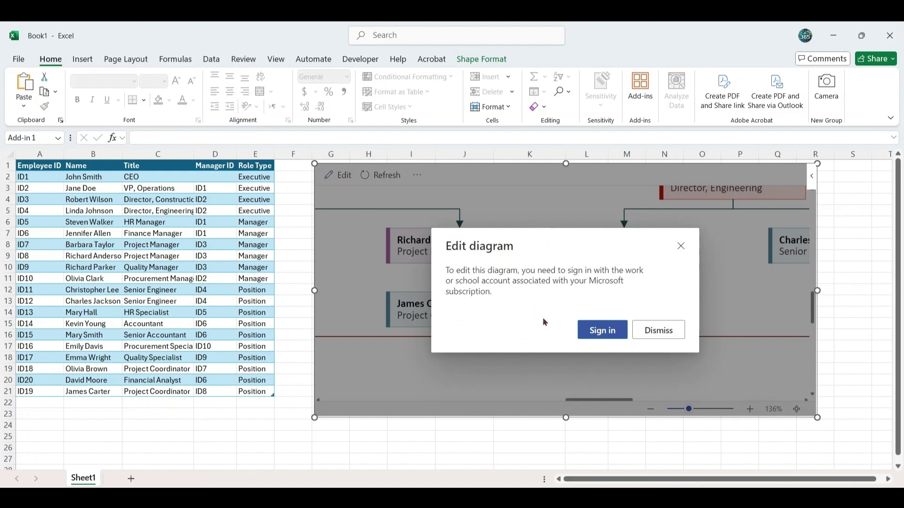
{"action": "left_click", "coordinate": [656, 335]}
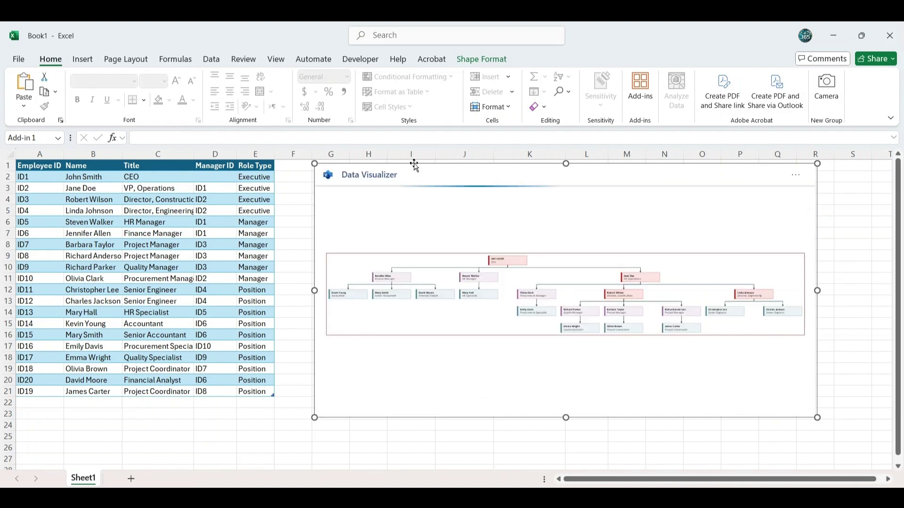
Step: Delete the Data Visualizer org chart diagram and return to the table's first cell
{"action": "key", "text": "Delete"}
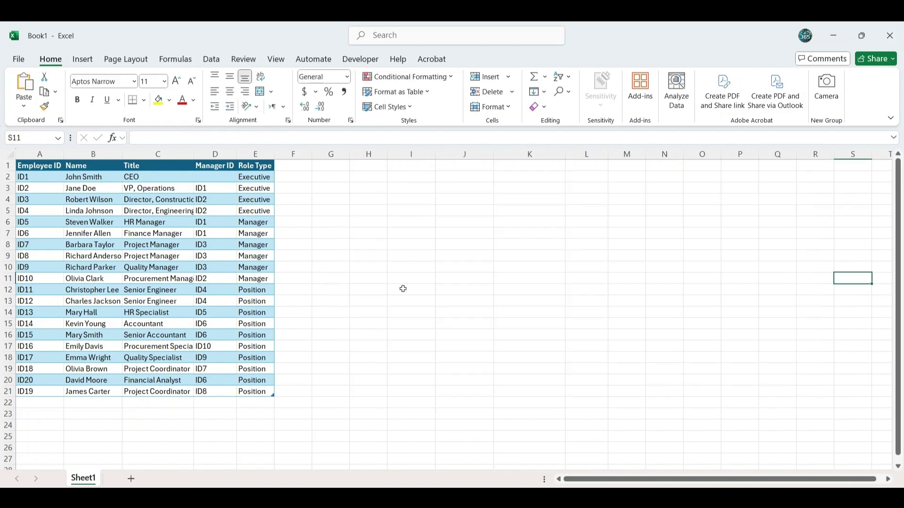
{"action": "left_click", "coordinate": [403, 289]}
{"action": "key", "text": "ctrl+Home"}
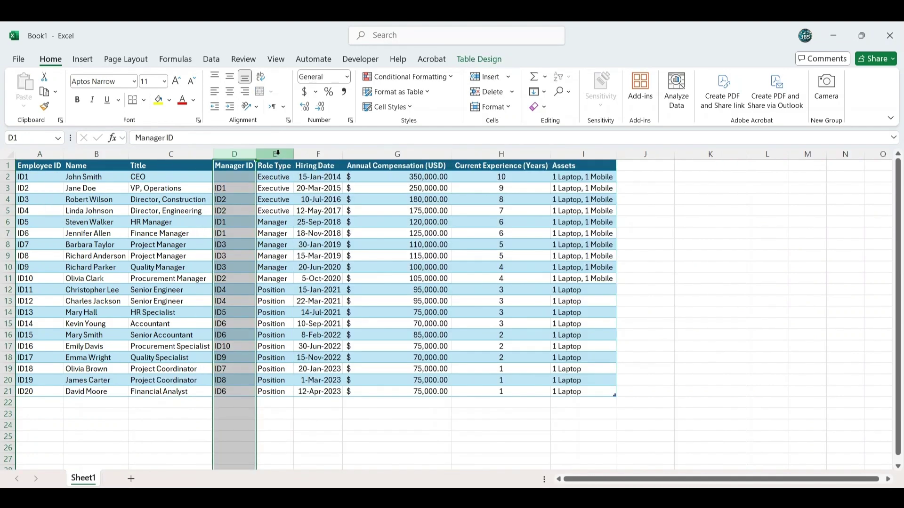
Step: Check the Role Type, Hiring Date, Annual Compensation (USD), Current Experience (Years) and Assets columns
{"action": "left_click", "coordinate": [278, 153]}
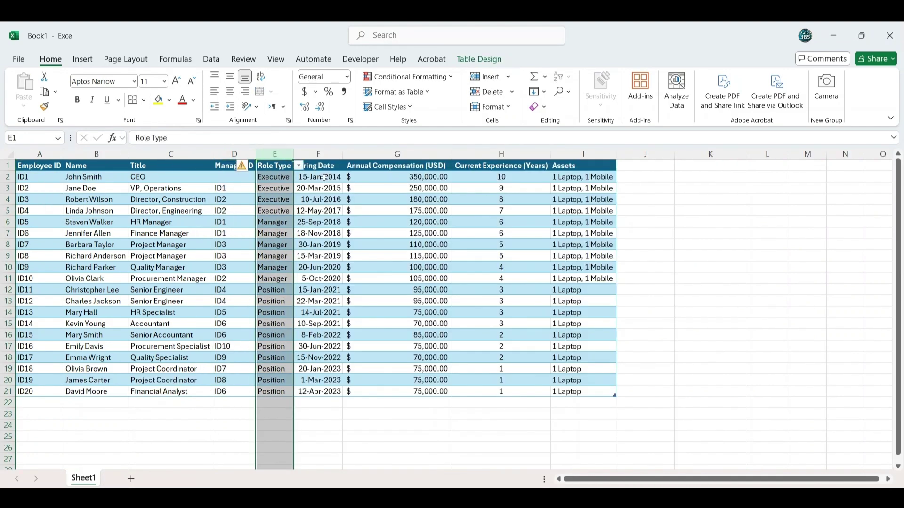
{"action": "left_click", "coordinate": [333, 155]}
{"action": "left_click", "coordinate": [395, 155]}
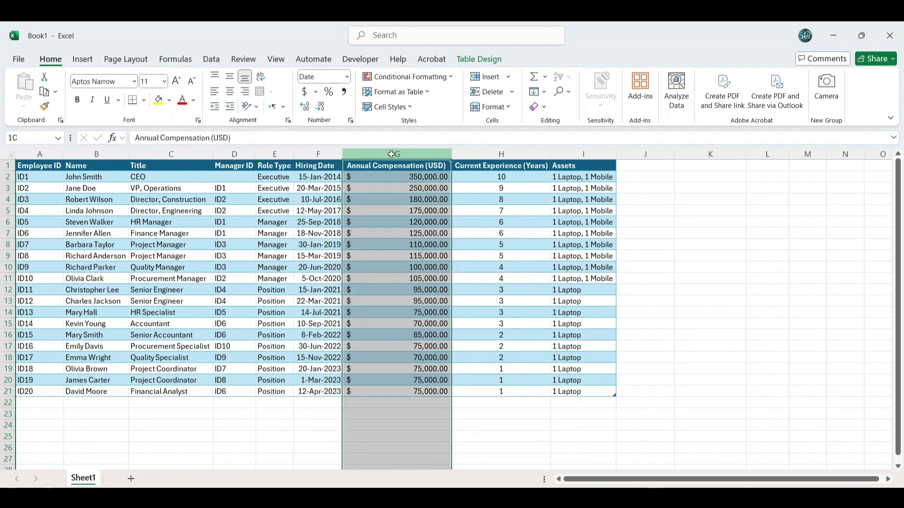
{"action": "left_click", "coordinate": [502, 153]}
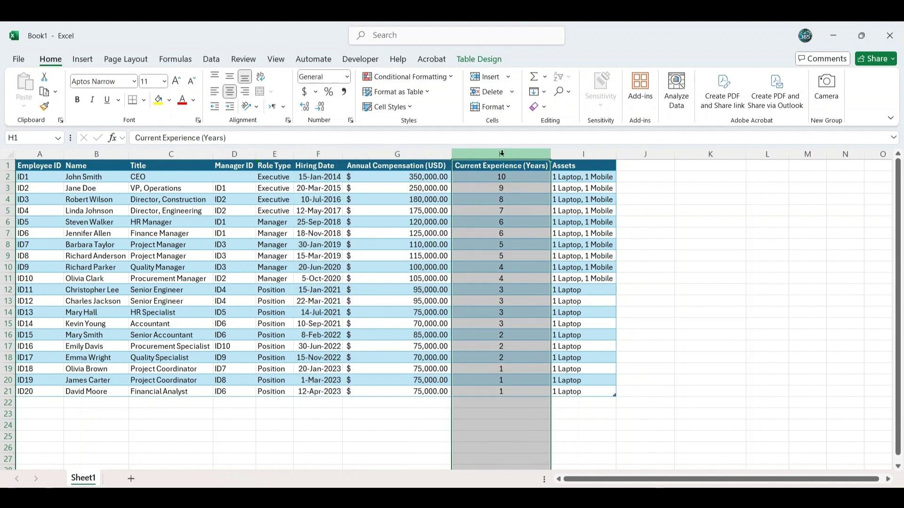
{"action": "left_click", "coordinate": [576, 153]}
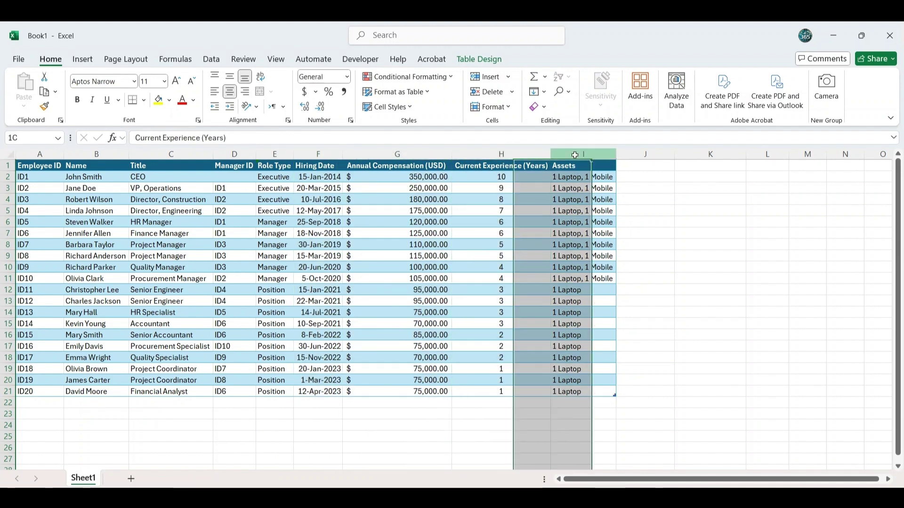
{"action": "left_click", "coordinate": [698, 269]}
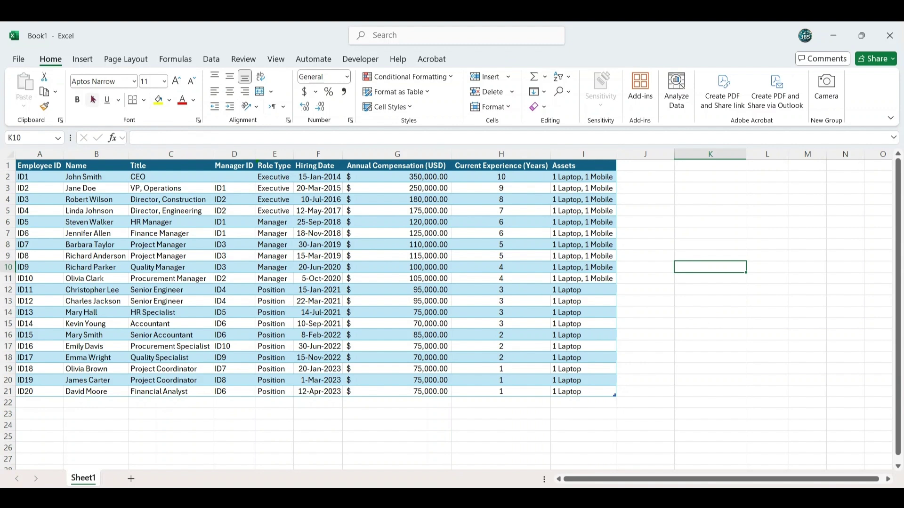
{"action": "left_click", "coordinate": [709, 288]}
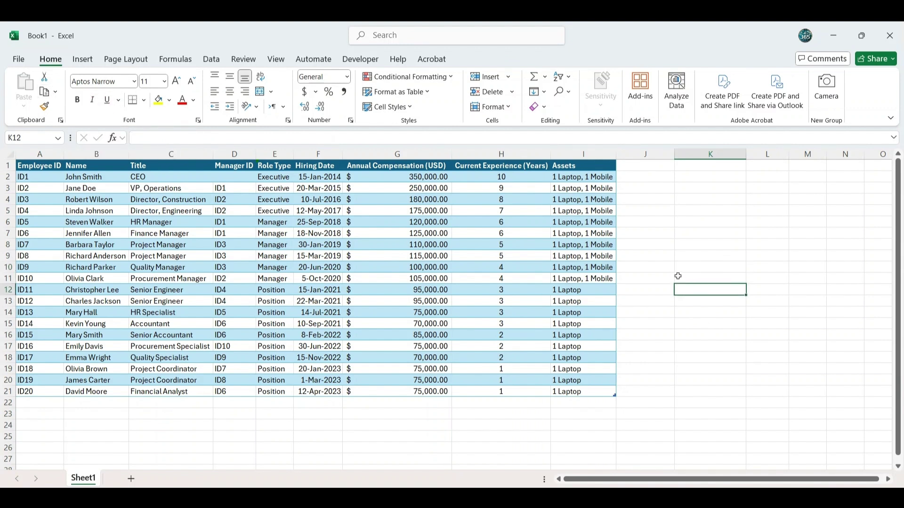
Step: Save the workbook to Documents as 'Executive Key Staff Hierarchy of Construction Company.xlsx'
{"action": "key", "text": "ctrl+s"}
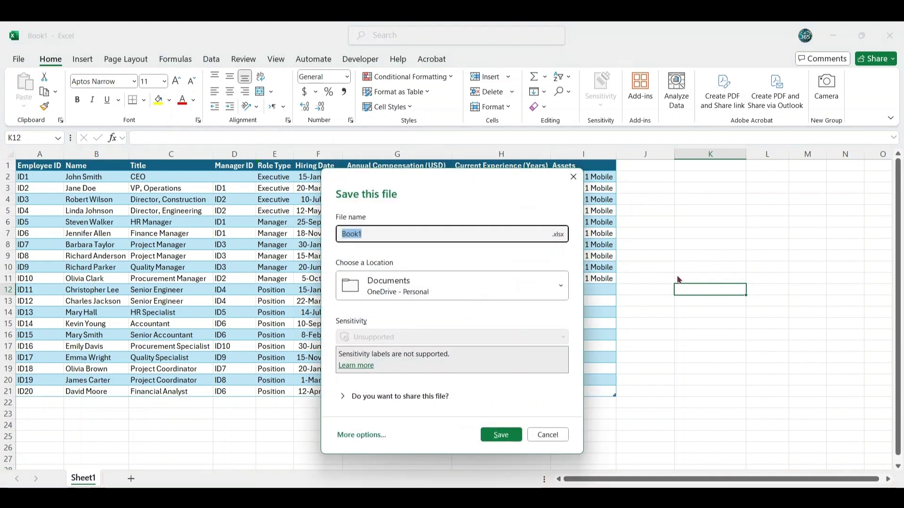
{"action": "left_click", "coordinate": [386, 297]}
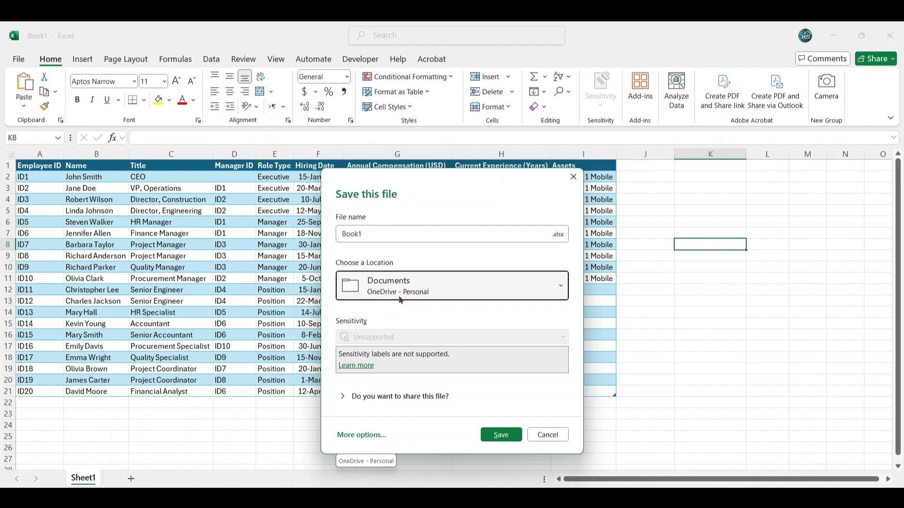
{"action": "left_click", "coordinate": [396, 236]}
{"action": "type", "text": "Executive Key Staff Hierarchy of Construction Company"}
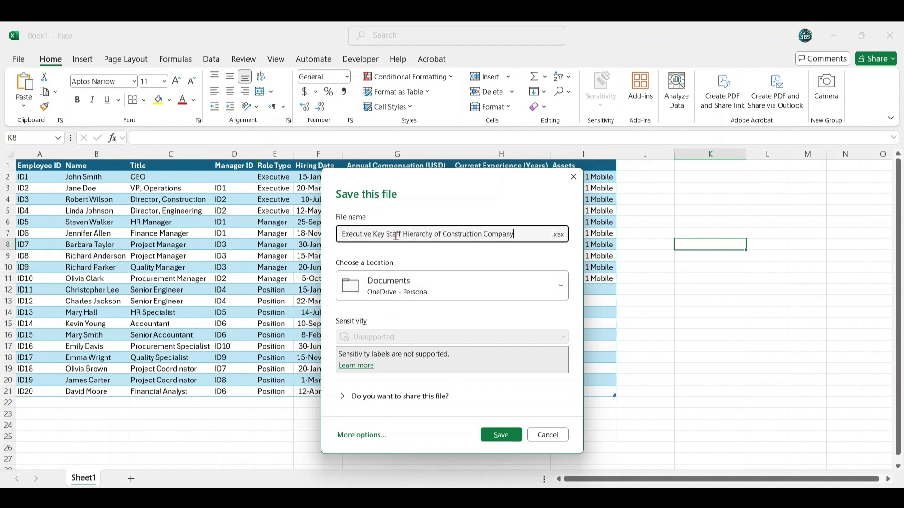
{"action": "left_click", "coordinate": [501, 436]}
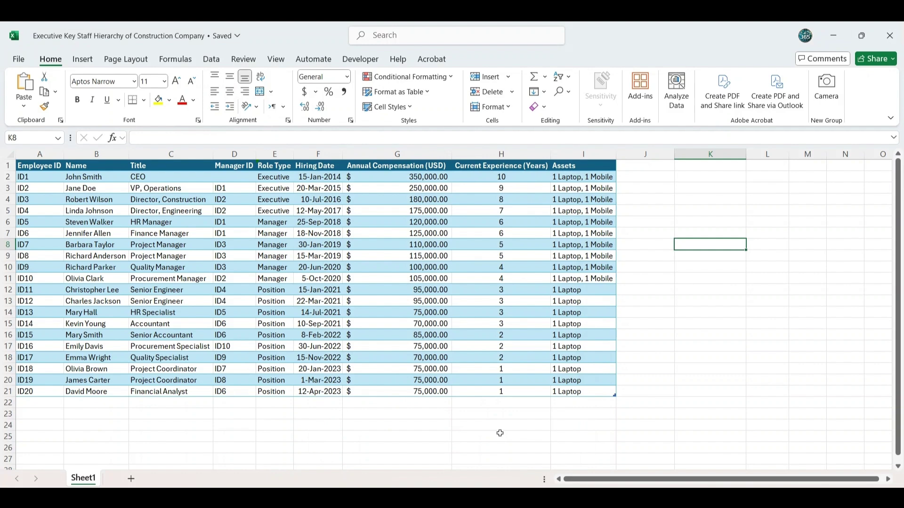
{"action": "key", "text": "Up"}
{"action": "key", "text": "Up"}
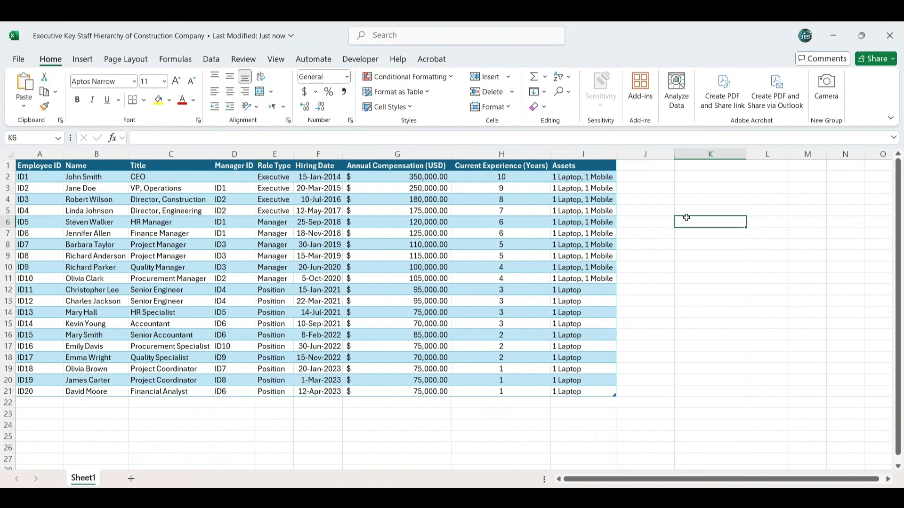
Step: Close Excel and browse Visio's More templates gallery, including Organization Chart
{"action": "left_click", "coordinate": [890, 27]}
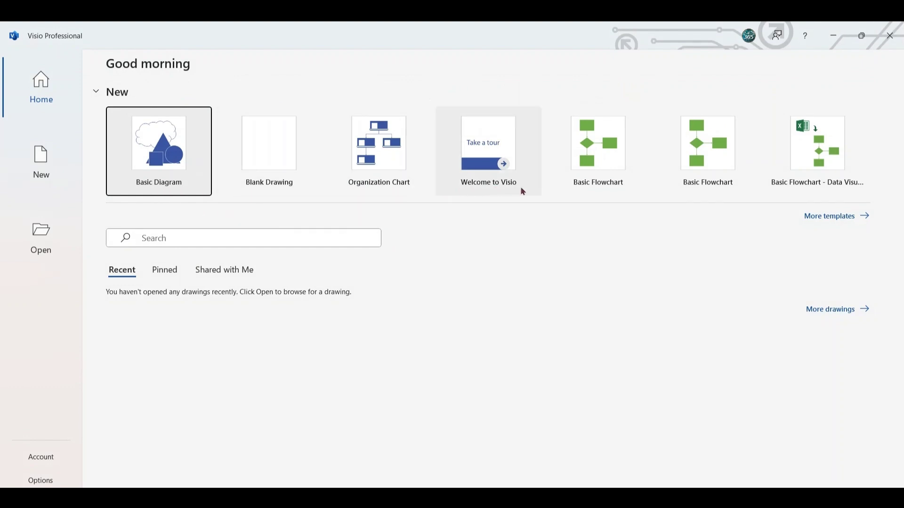
{"action": "left_click", "coordinate": [838, 216]}
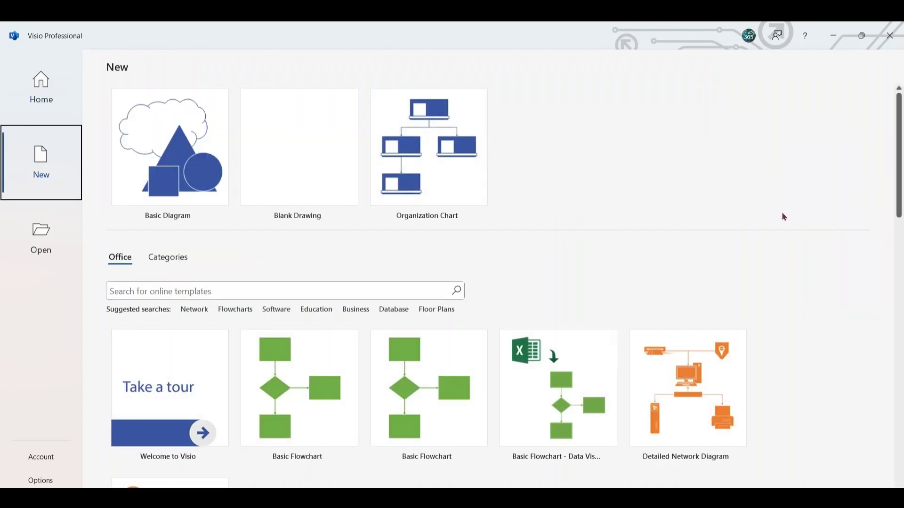
{"action": "scroll", "coordinate": [437, 276], "scroll_direction": "down", "scroll_amount": 10}
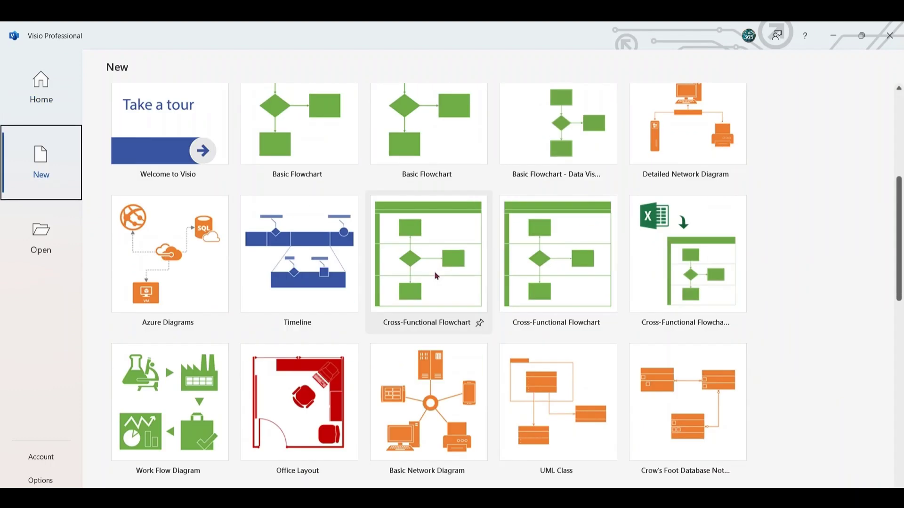
{"action": "scroll", "coordinate": [434, 271], "scroll_direction": "down", "scroll_amount": 3}
{"action": "scroll", "coordinate": [433, 269], "scroll_direction": "up", "scroll_amount": 8}
{"action": "scroll", "coordinate": [434, 266], "scroll_direction": "up", "scroll_amount": 5}
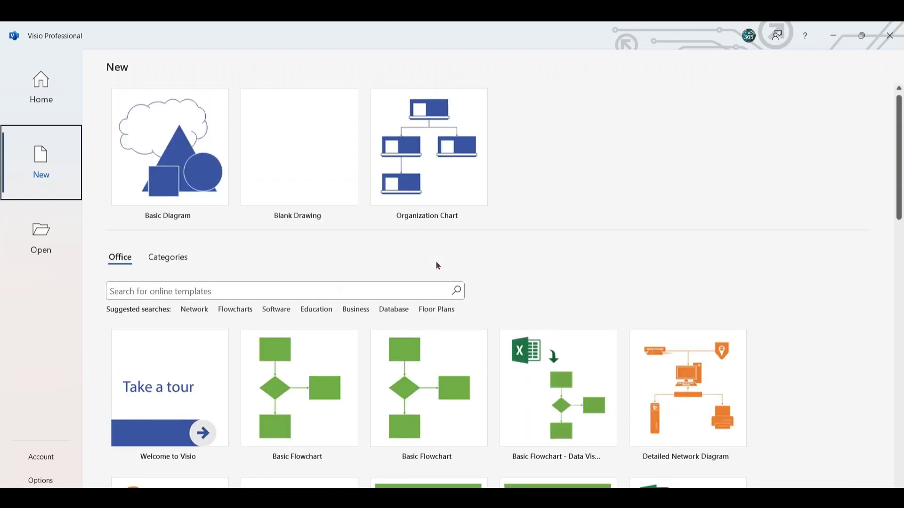
Step: Create Drawing1 from the Organization Chart Wizard template
{"action": "left_click", "coordinate": [432, 155]}
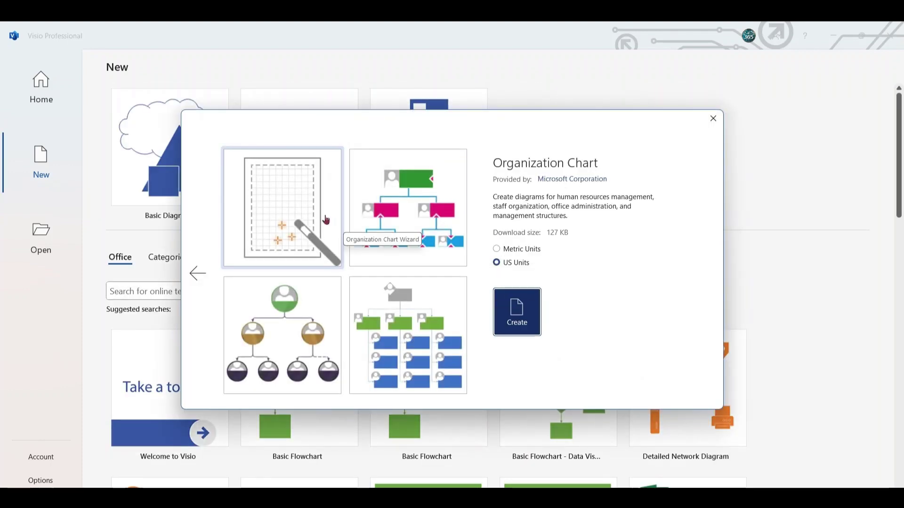
{"action": "left_click", "coordinate": [279, 207]}
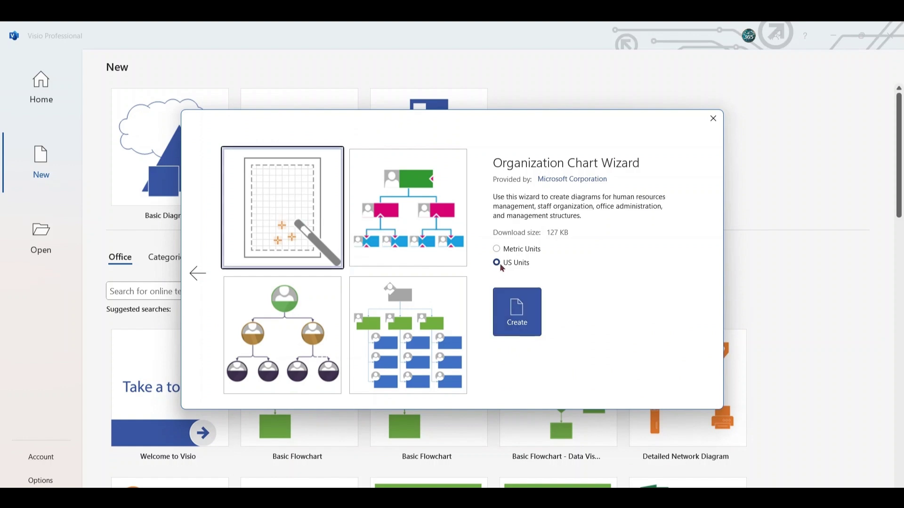
{"action": "left_click", "coordinate": [520, 317]}
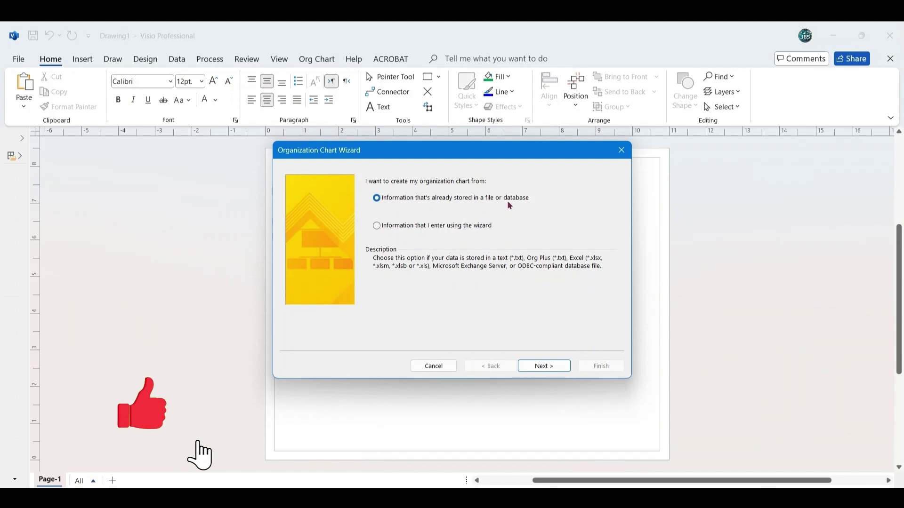
Step: Choose an Excel file as the data source and open the Executive Key Staff Hierarchy workbook from Documents
{"action": "left_click", "coordinate": [541, 368]}
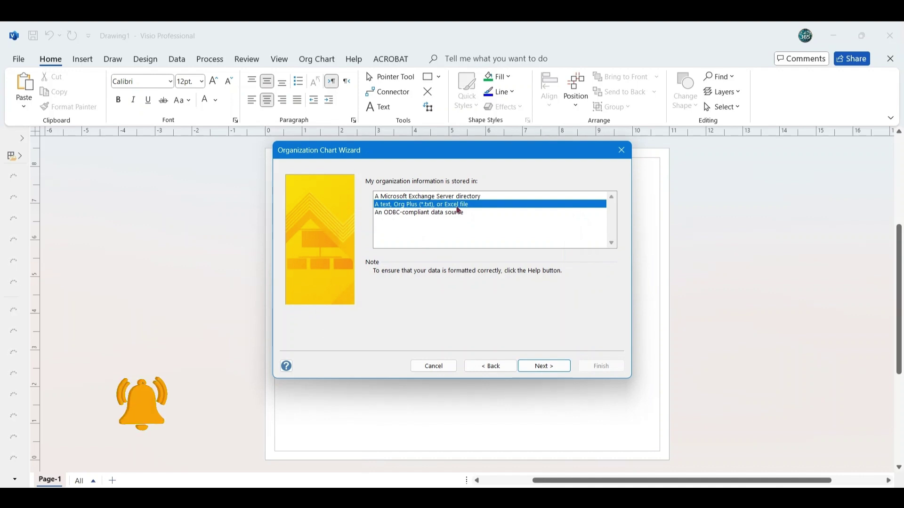
{"action": "left_click", "coordinate": [542, 367]}
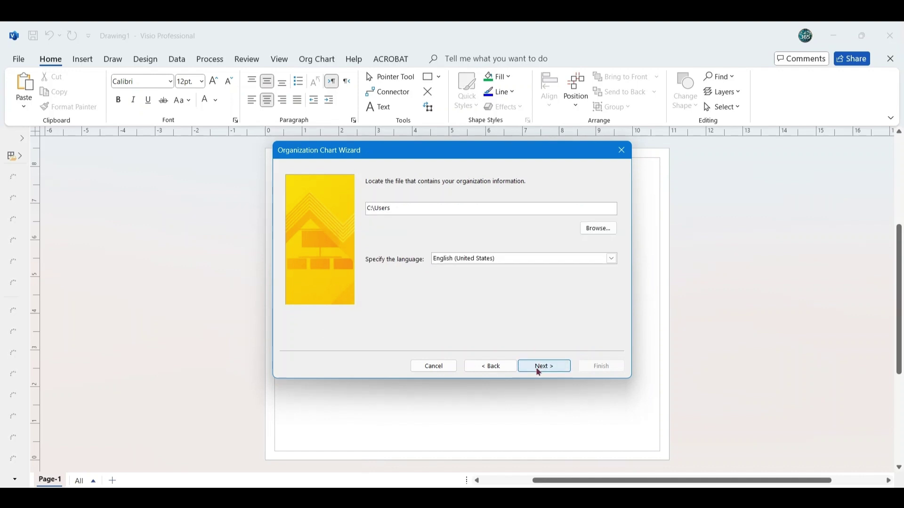
{"action": "left_click", "coordinate": [597, 229]}
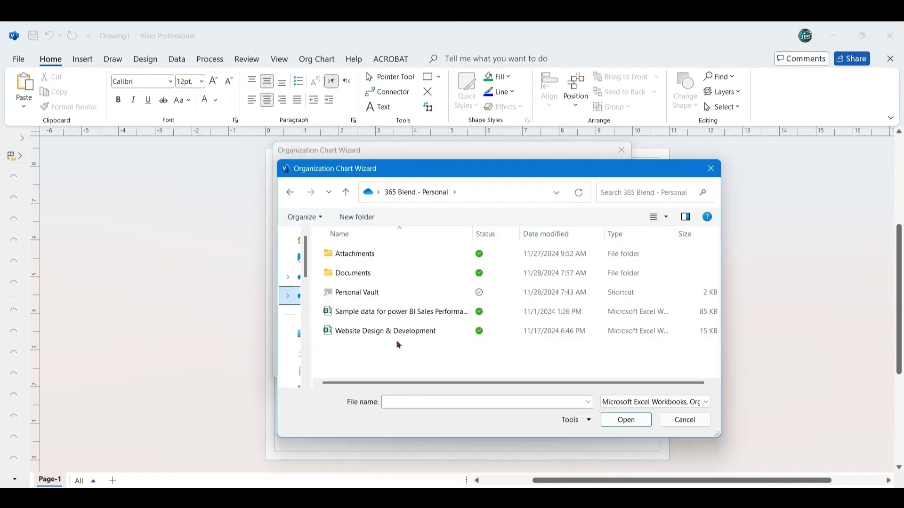
{"action": "double_click", "coordinate": [357, 280]}
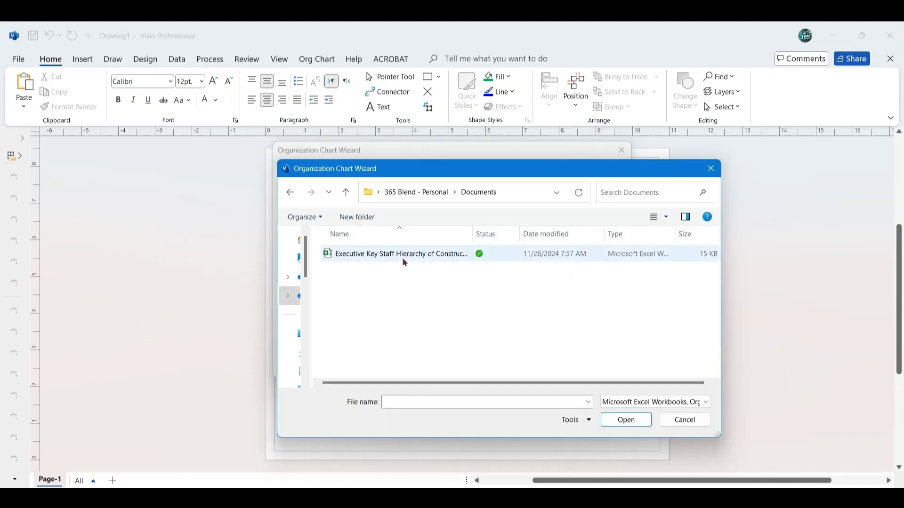
{"action": "left_click", "coordinate": [411, 260]}
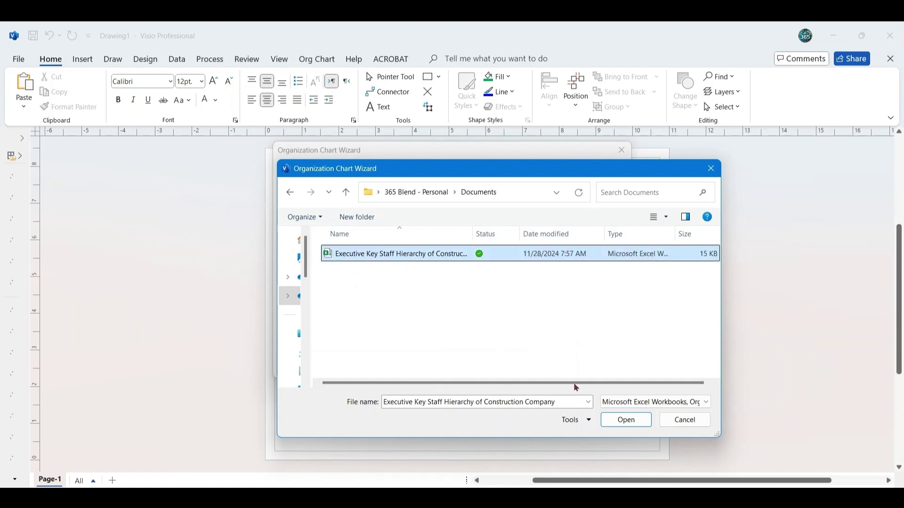
{"action": "left_click", "coordinate": [626, 421]}
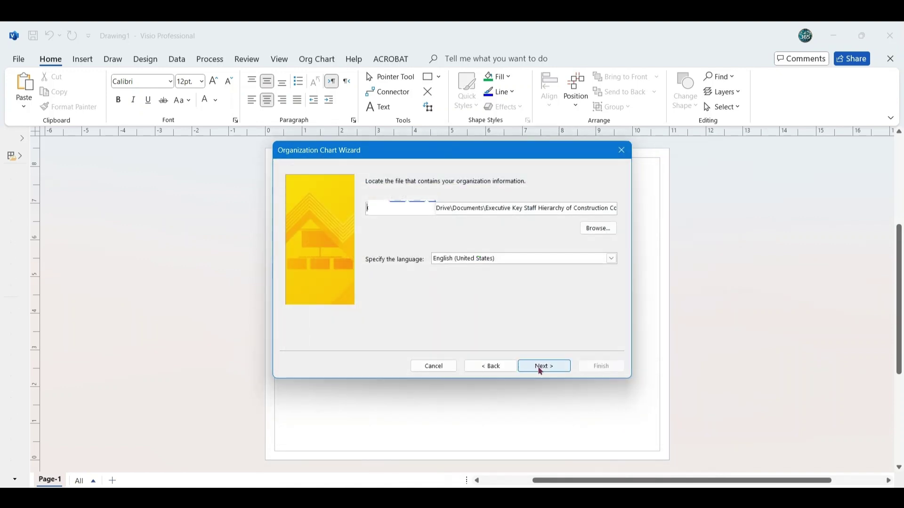
{"action": "left_click", "coordinate": [539, 367]}
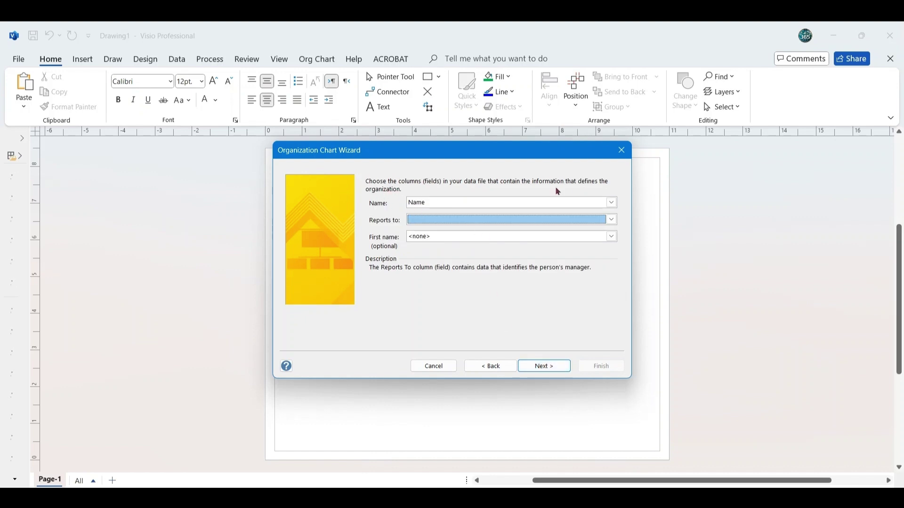
Step: Map employee names to the Name column and reporting lines to the Manager ID column
{"action": "left_click", "coordinate": [610, 205]}
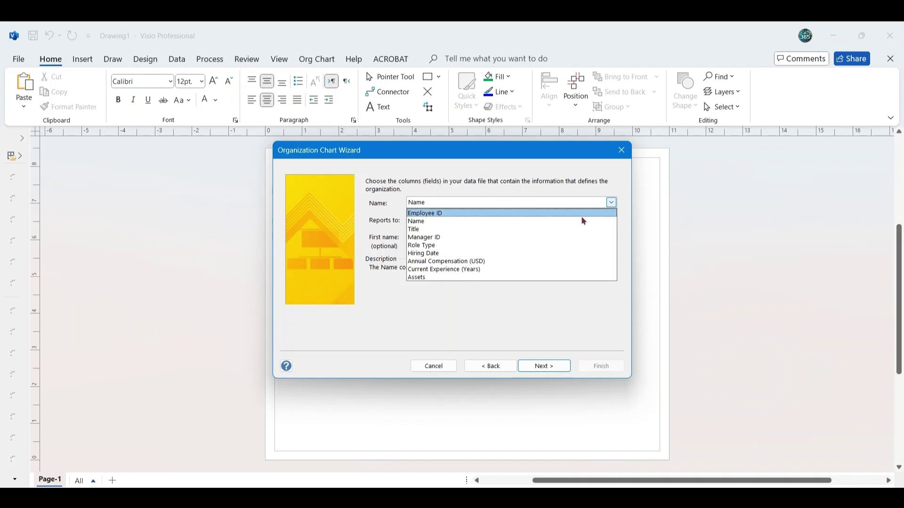
{"action": "left_click", "coordinate": [426, 221]}
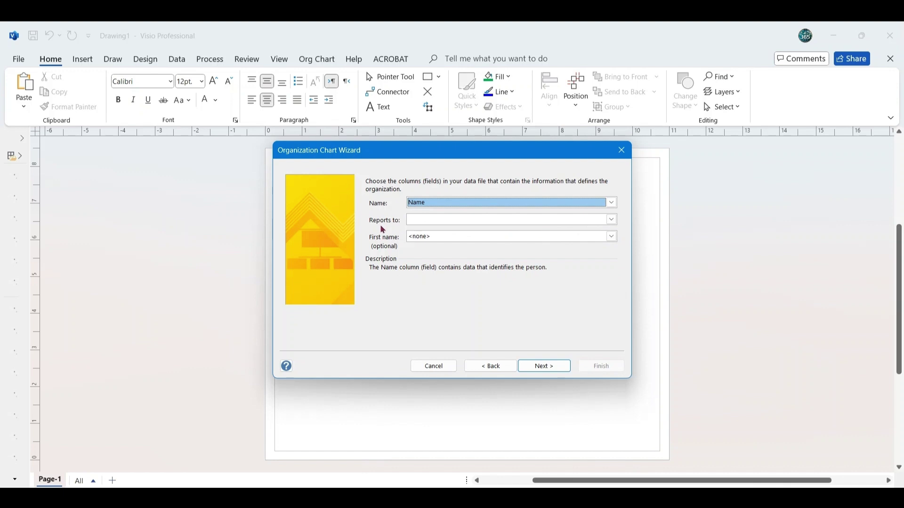
{"action": "left_click", "coordinate": [611, 220]}
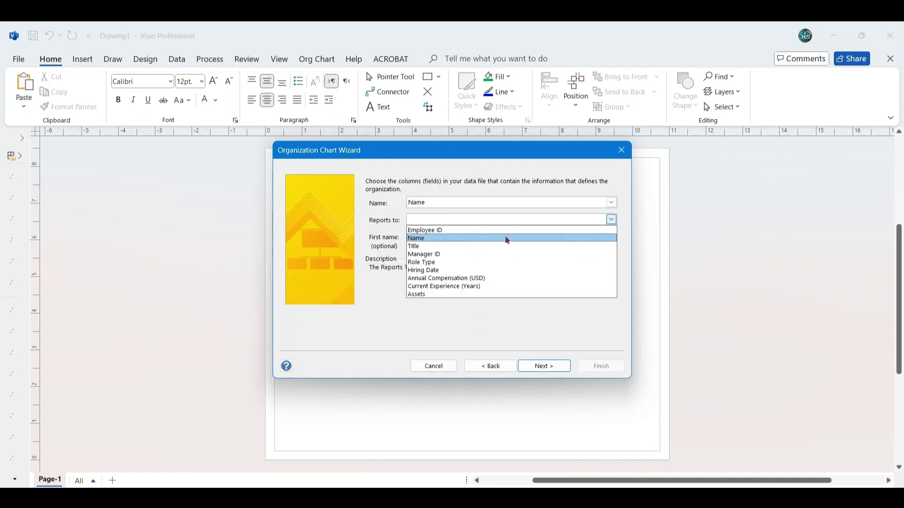
{"action": "left_click", "coordinate": [426, 255]}
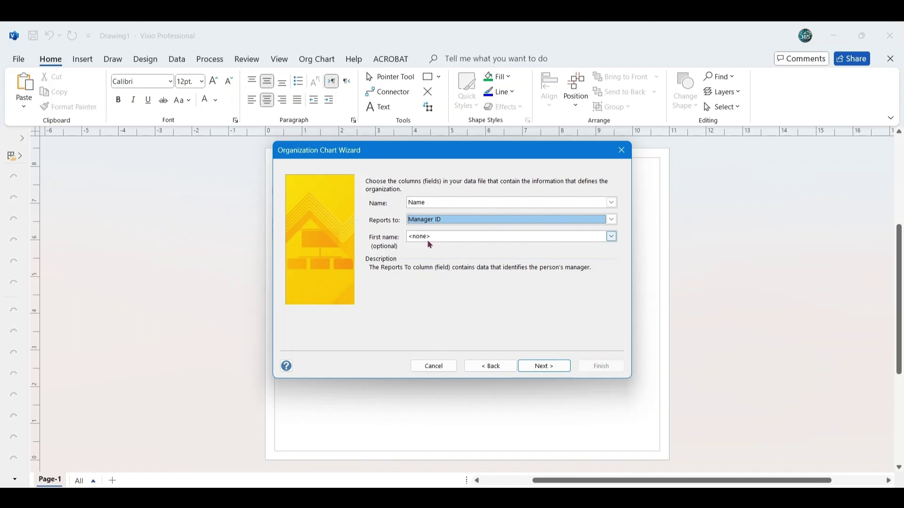
Step: Add Role Type to the displayed fields, move it up and down, then remove it to keep Name and Title
{"action": "left_click", "coordinate": [547, 366]}
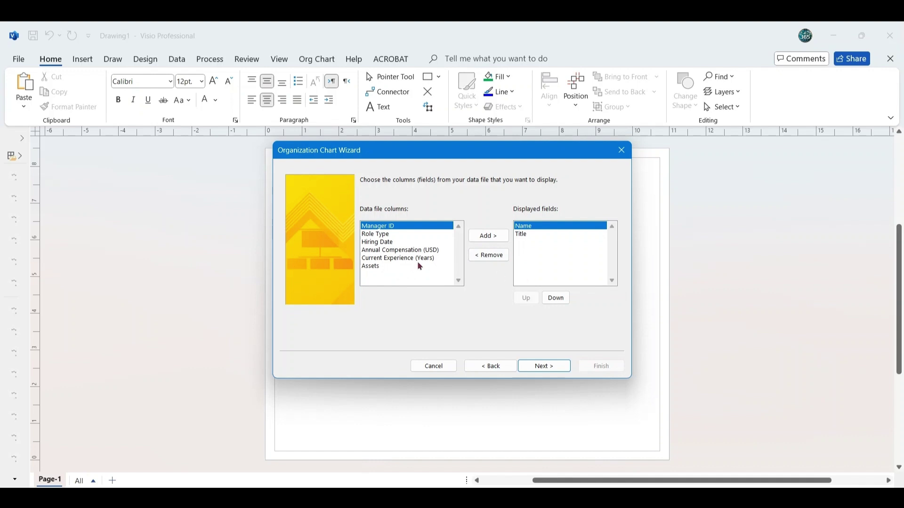
{"action": "left_click", "coordinate": [374, 236]}
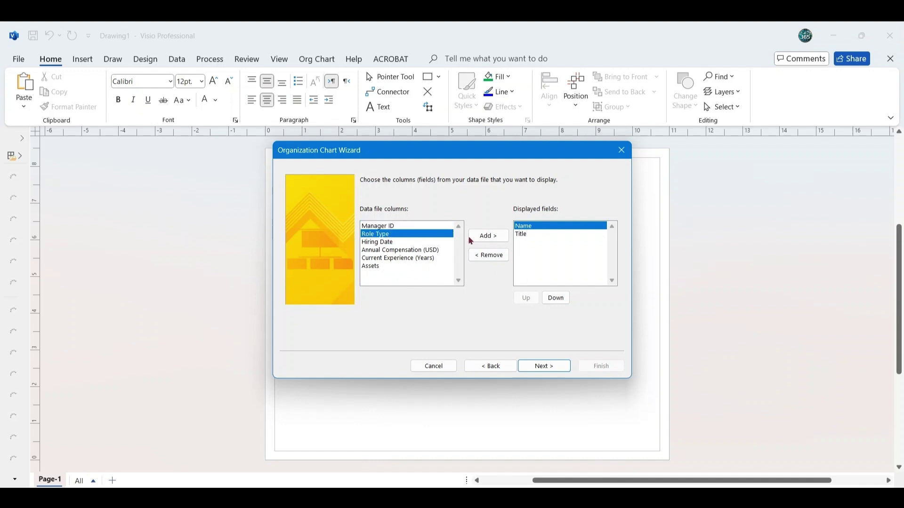
{"action": "left_click", "coordinate": [485, 240]}
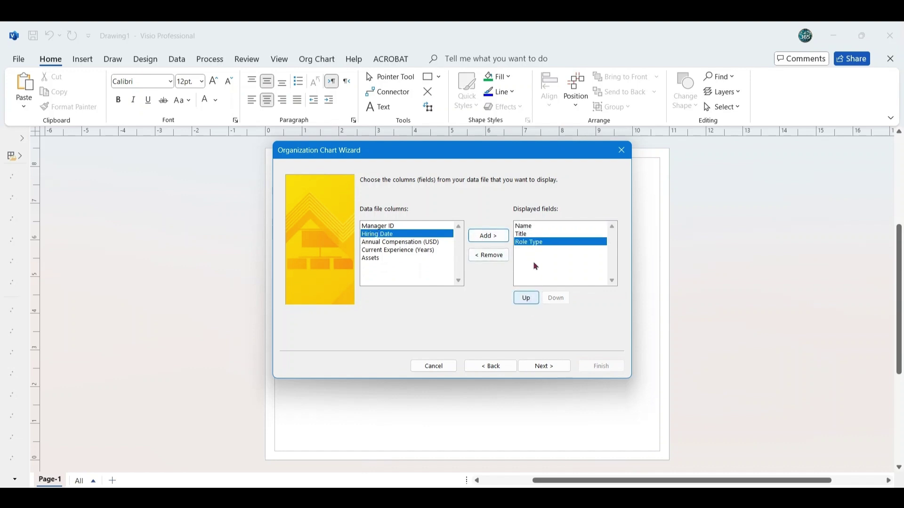
{"action": "left_click", "coordinate": [526, 298]}
{"action": "left_click", "coordinate": [527, 298]}
{"action": "left_click", "coordinate": [554, 299]}
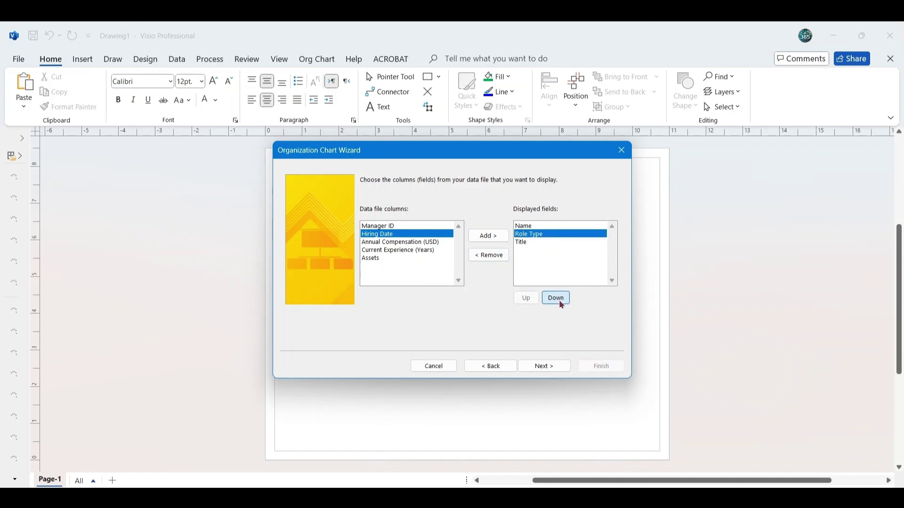
{"action": "left_click", "coordinate": [558, 300]}
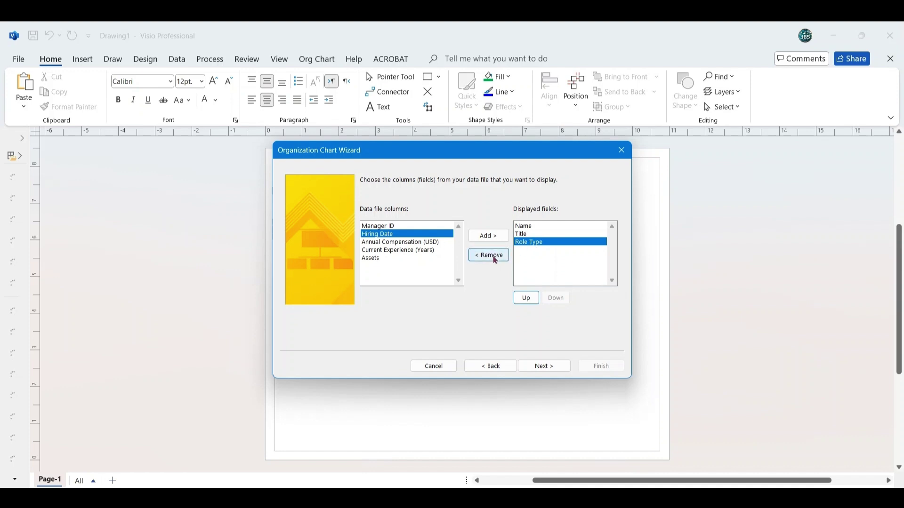
{"action": "left_click", "coordinate": [496, 261]}
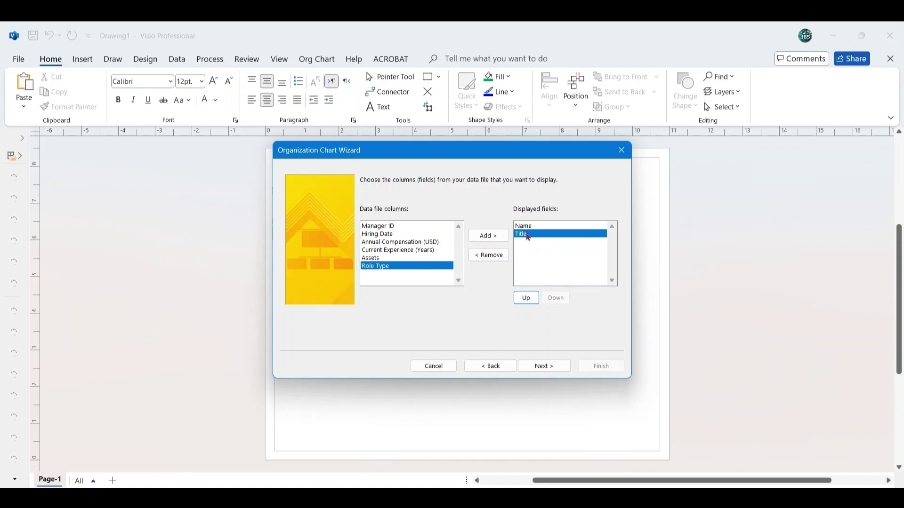
Step: Skip past the shape data page, try folder pictures matched on Name, then choose 'Don't include pictures'
{"action": "left_click", "coordinate": [542, 365]}
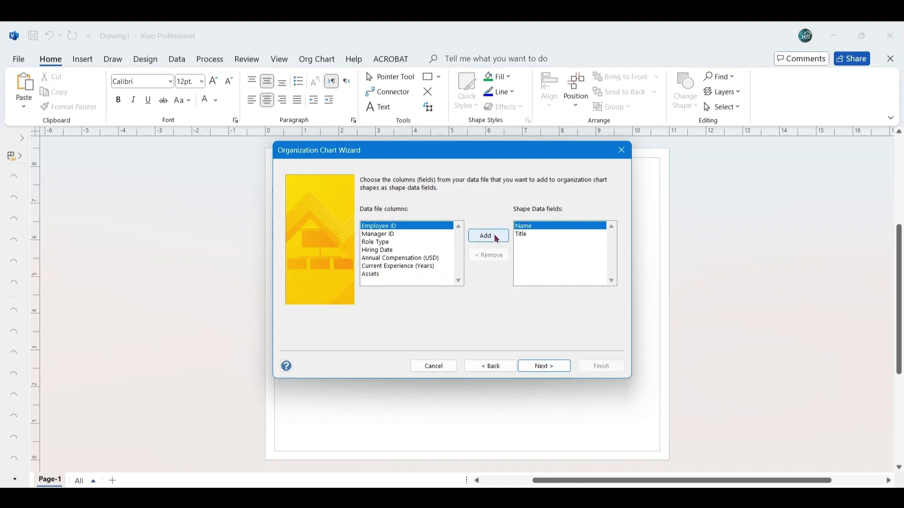
{"action": "left_click", "coordinate": [539, 370]}
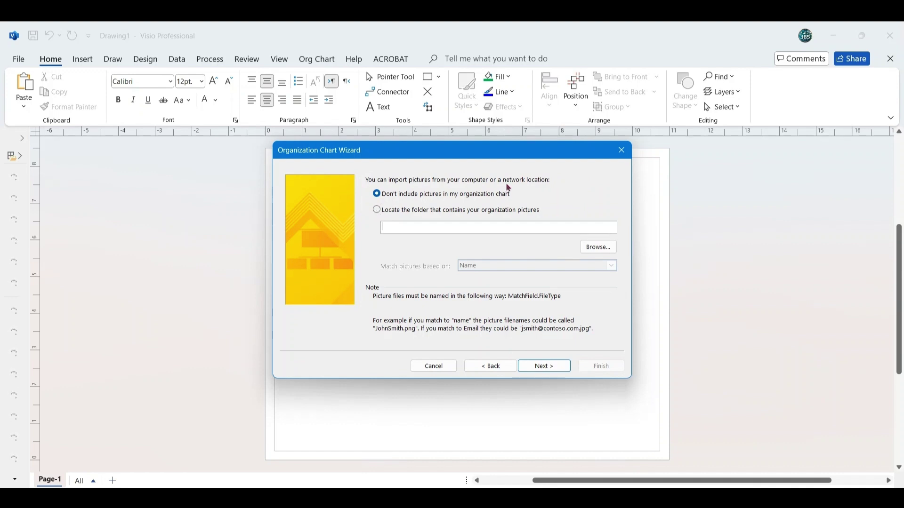
{"action": "left_click", "coordinate": [377, 210]}
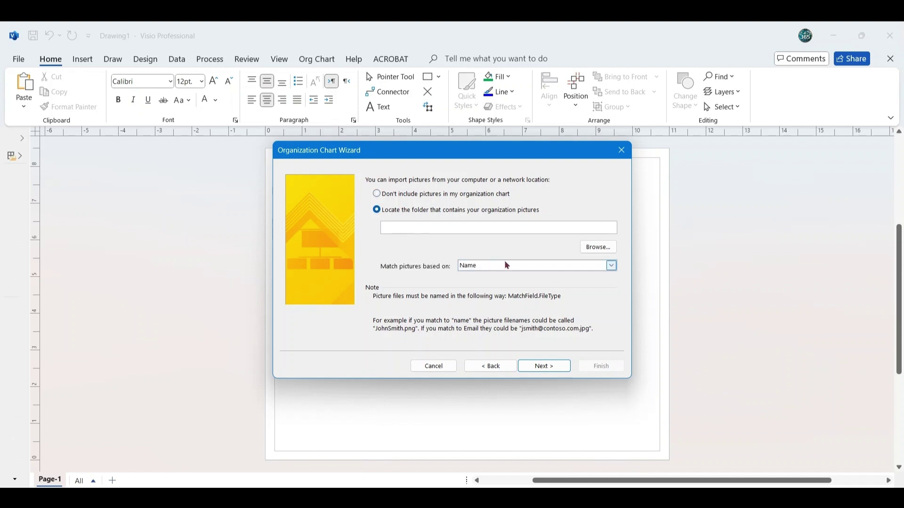
{"action": "left_click", "coordinate": [612, 266]}
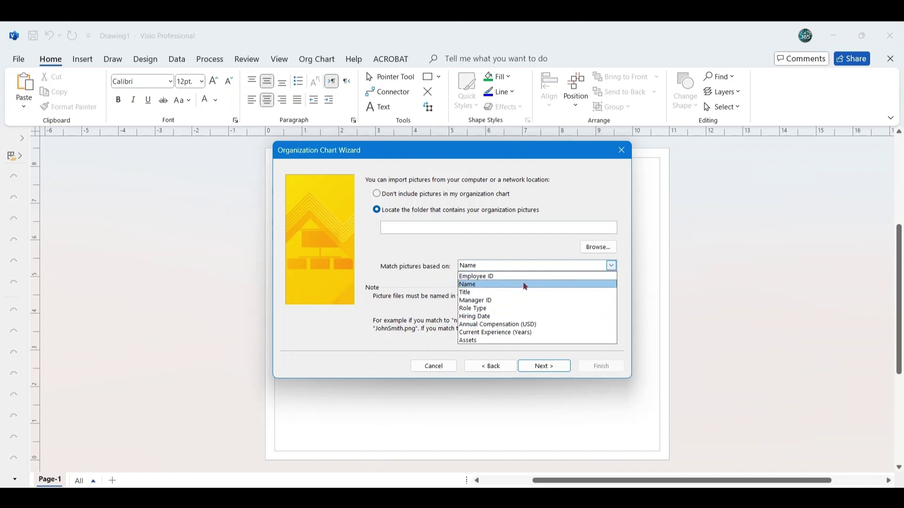
{"action": "left_click", "coordinate": [521, 265]}
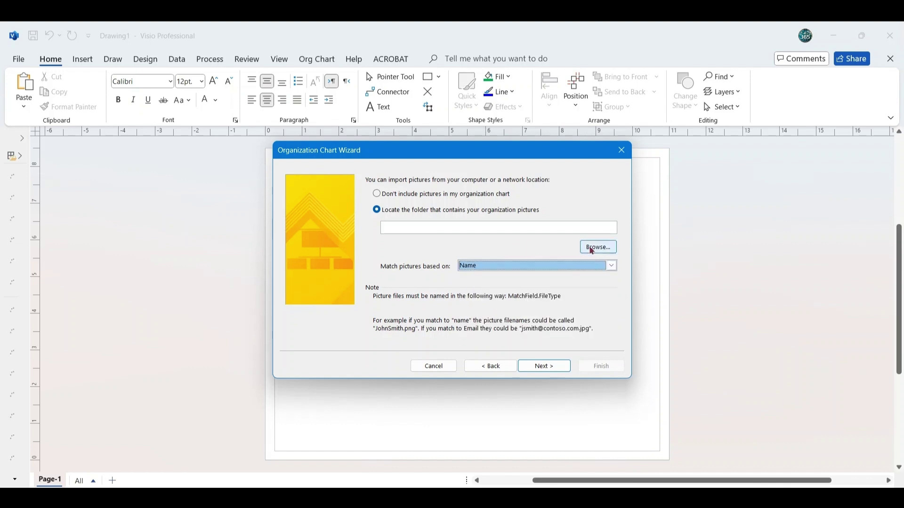
{"action": "left_click", "coordinate": [379, 196]}
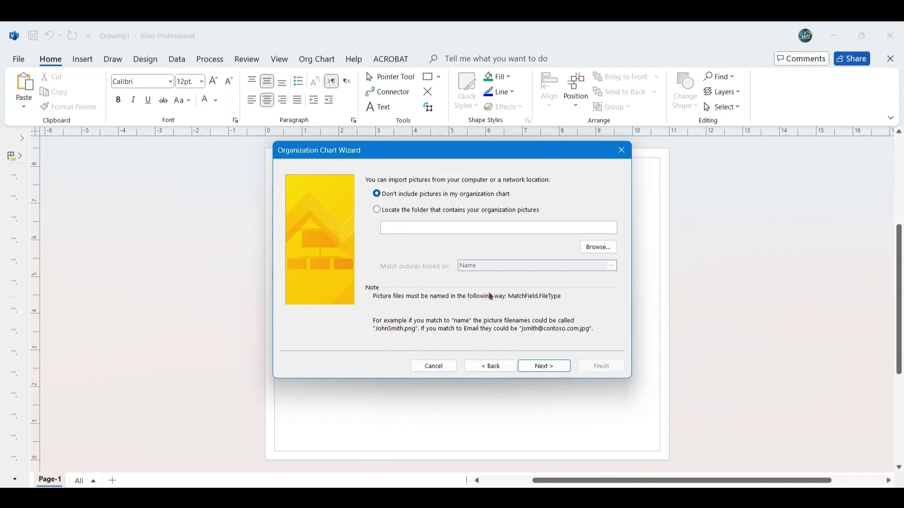
Step: Let the wizard split pages with <Top Executive> on top, check # Employees, and finish the chart
{"action": "left_click", "coordinate": [544, 366]}
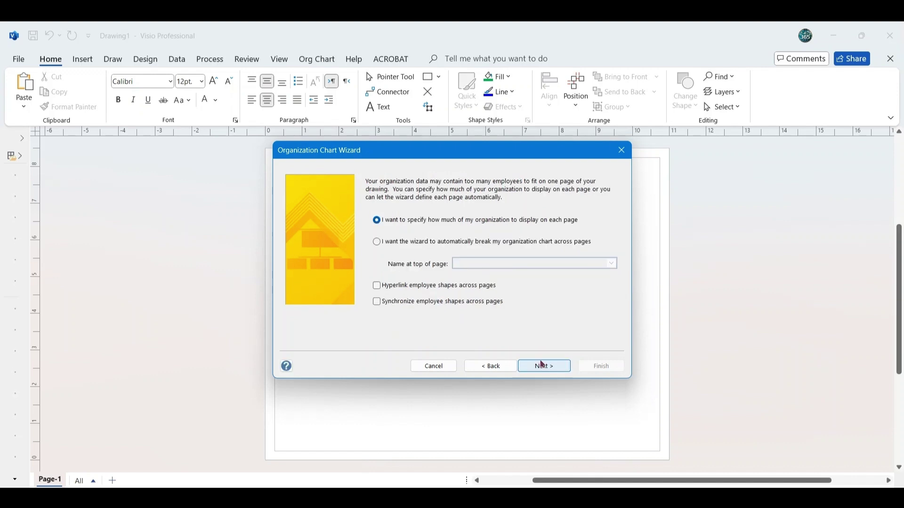
{"action": "left_click", "coordinate": [379, 244]}
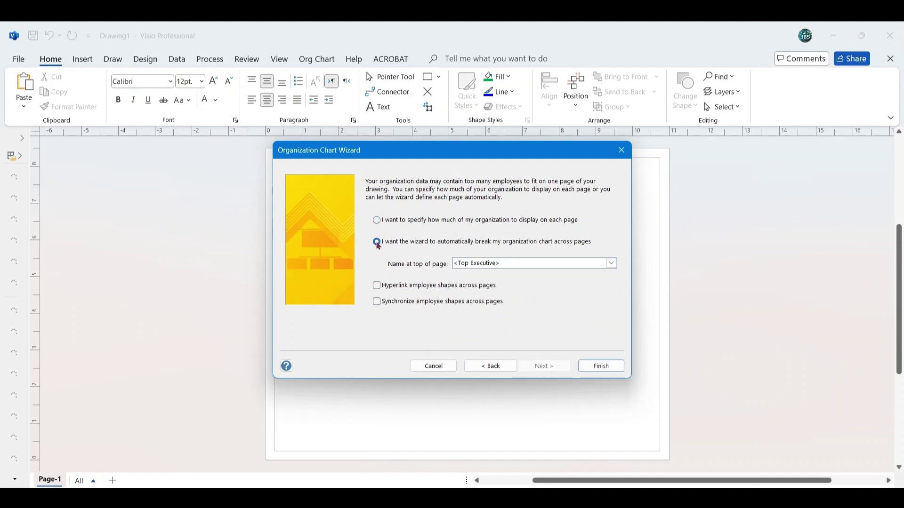
{"action": "left_click", "coordinate": [612, 264]}
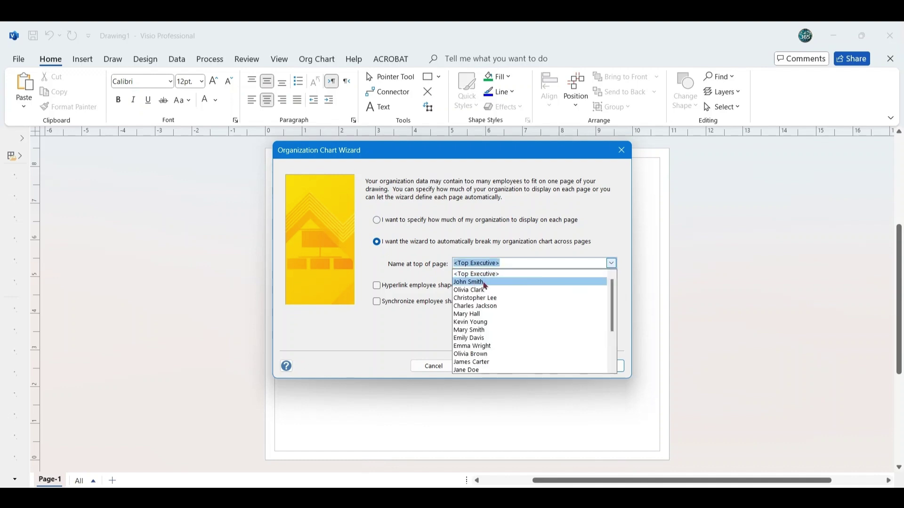
{"action": "left_click", "coordinate": [416, 328]}
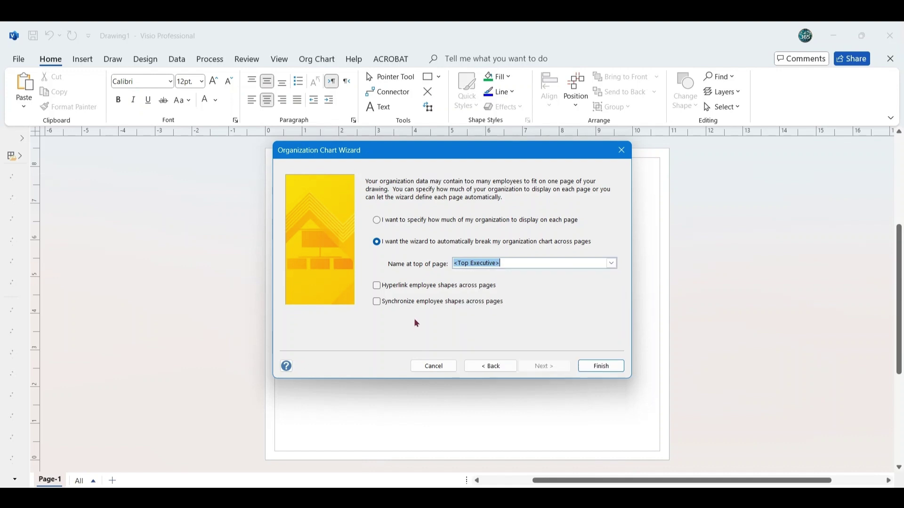
{"action": "left_click", "coordinate": [378, 222]}
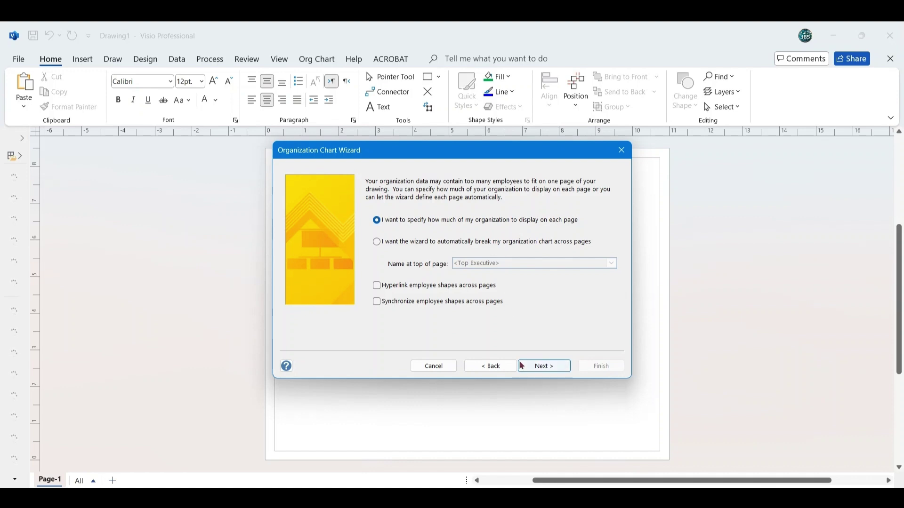
{"action": "left_click", "coordinate": [544, 370]}
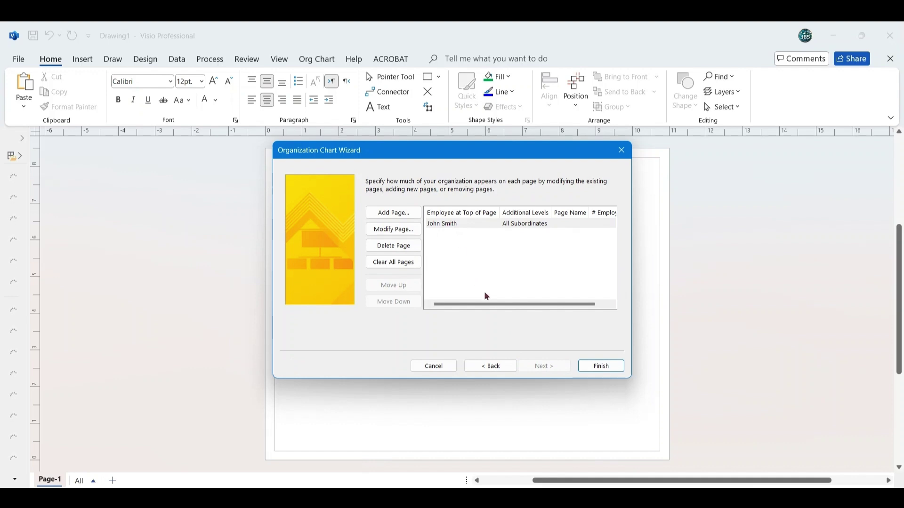
{"action": "left_click_drag", "start_coordinate": [509, 309], "coordinate": [543, 306]}
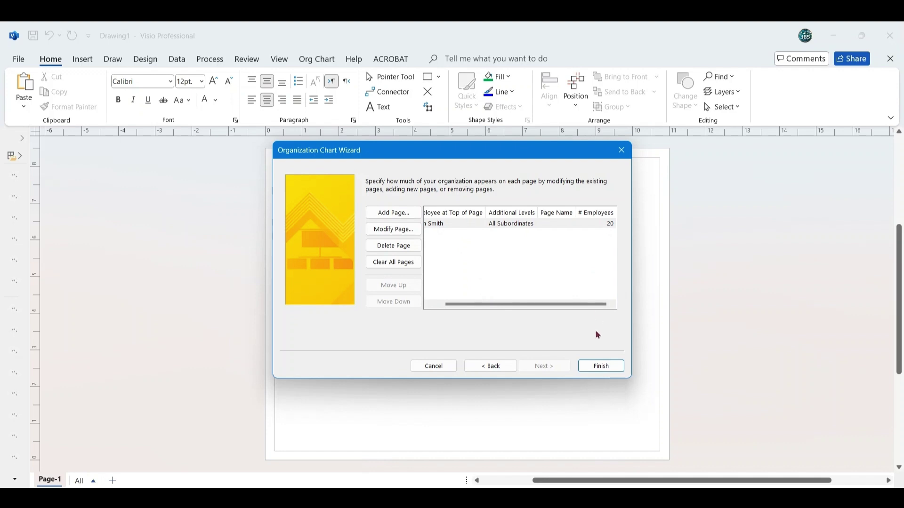
{"action": "left_click", "coordinate": [600, 367]}
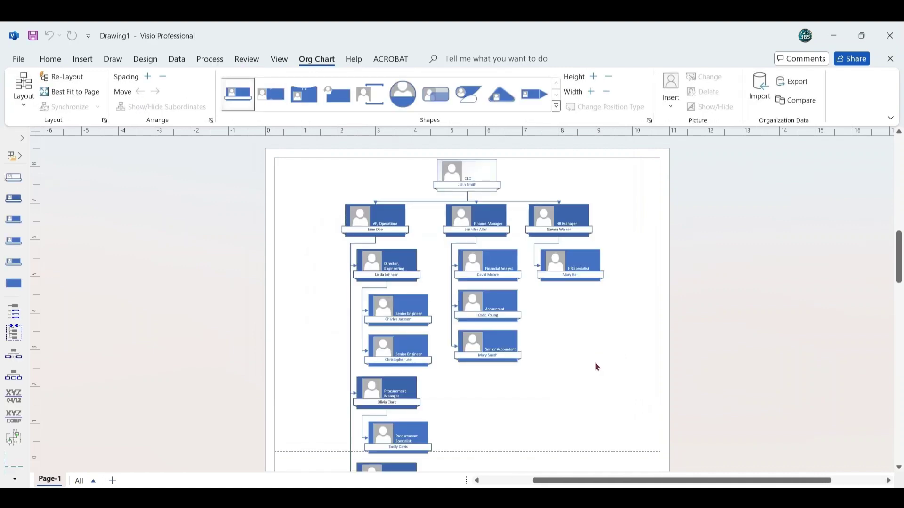
Step: Apply the first Horizontal layout from the Org Chart Layout gallery to the chart
{"action": "scroll", "coordinate": [593, 365], "scroll_direction": "down", "scroll_amount": 6}
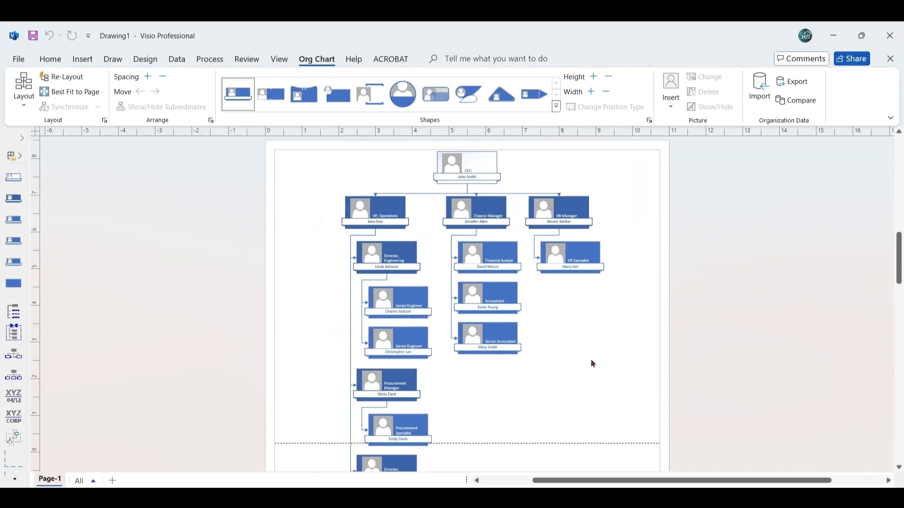
{"action": "scroll", "coordinate": [589, 382], "scroll_direction": "down", "scroll_amount": 5}
{"action": "scroll", "coordinate": [527, 359], "scroll_direction": "up", "scroll_amount": 15}
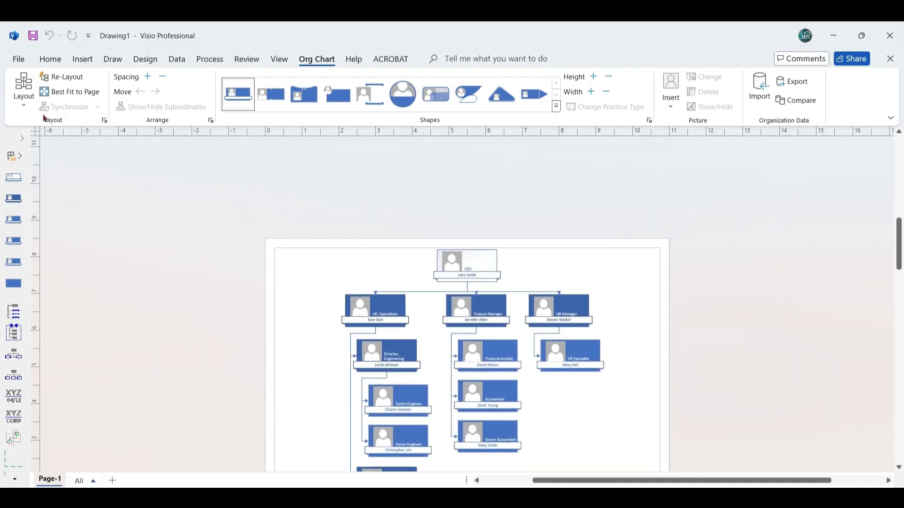
{"action": "left_click", "coordinate": [28, 107]}
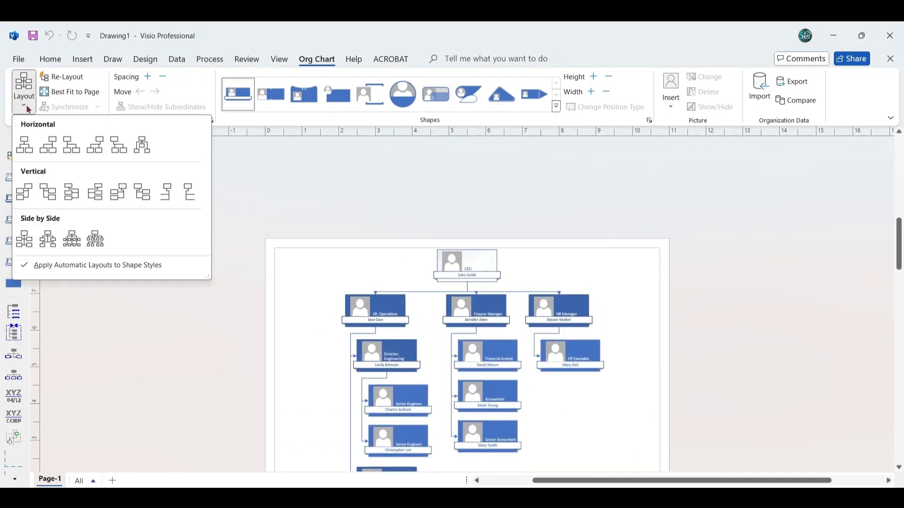
{"action": "left_click", "coordinate": [25, 145]}
{"action": "scroll", "coordinate": [588, 382], "scroll_direction": "down", "scroll_amount": 2}
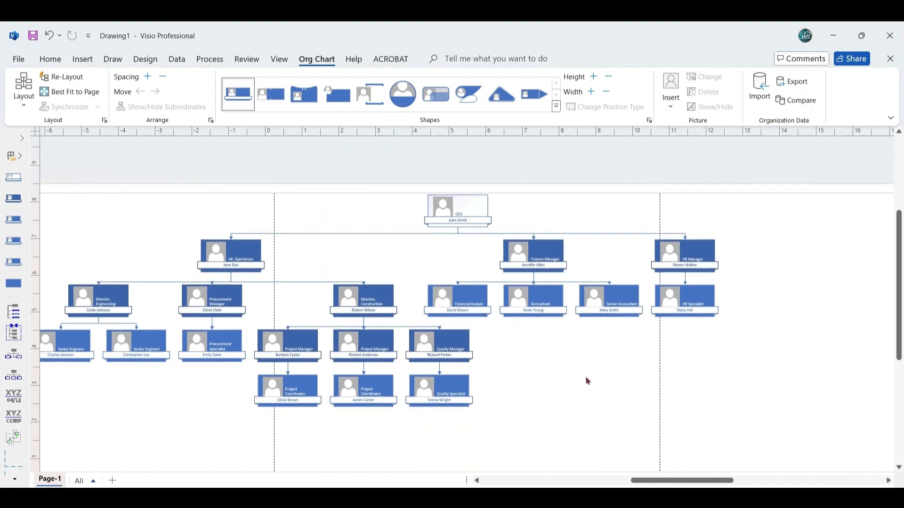
{"action": "left_click_drag", "start_coordinate": [665, 480], "coordinate": [652, 479]}
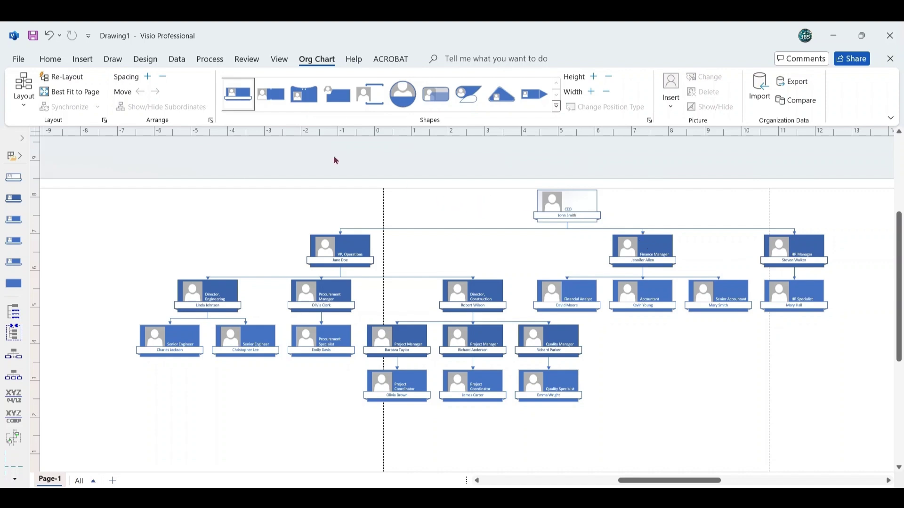
Step: Quick Import the Executive Key Staff Hierarchy of Construction Company workbook to link its data to the shapes
{"action": "left_click", "coordinate": [178, 60]}
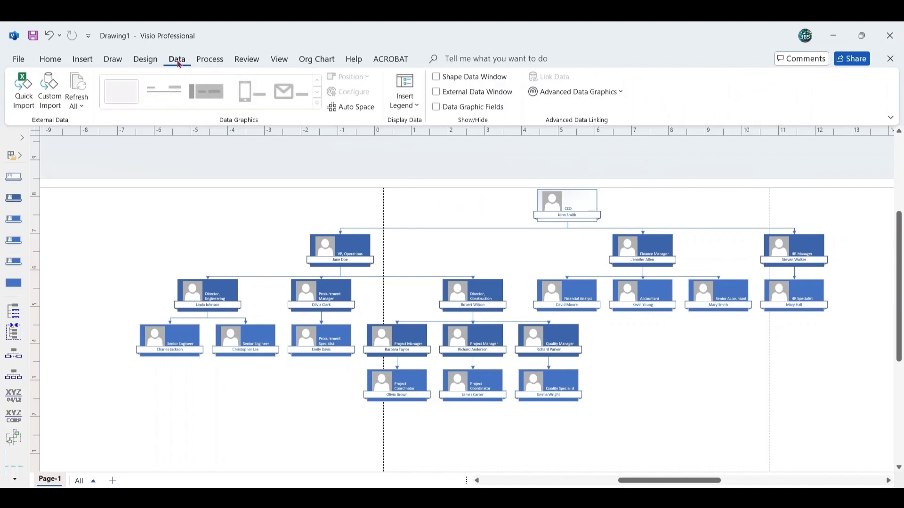
{"action": "left_click", "coordinate": [19, 94]}
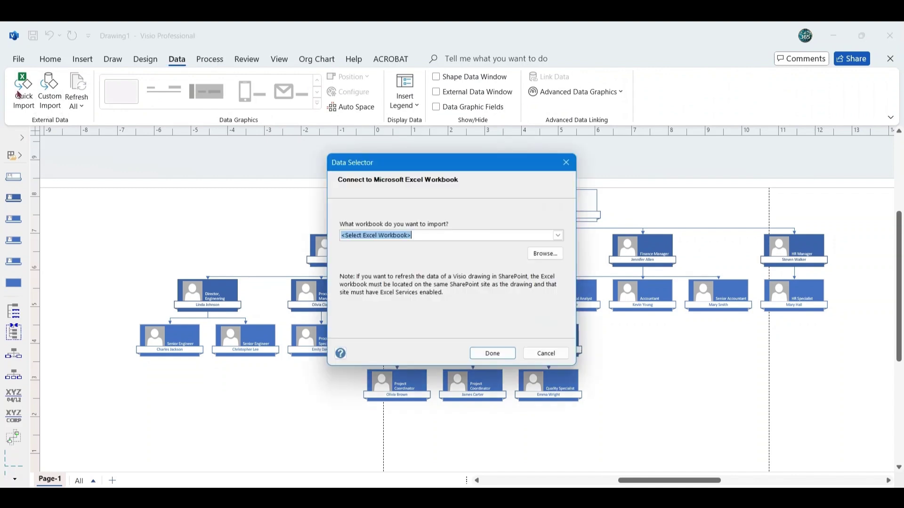
{"action": "left_click", "coordinate": [547, 255]}
{"action": "left_click", "coordinate": [518, 266]}
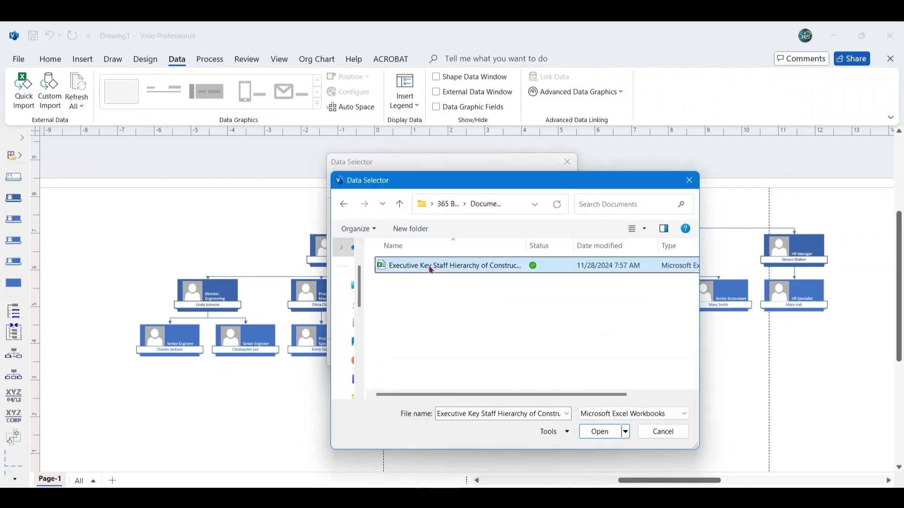
{"action": "left_click", "coordinate": [604, 432]}
{"action": "left_click", "coordinate": [492, 354]}
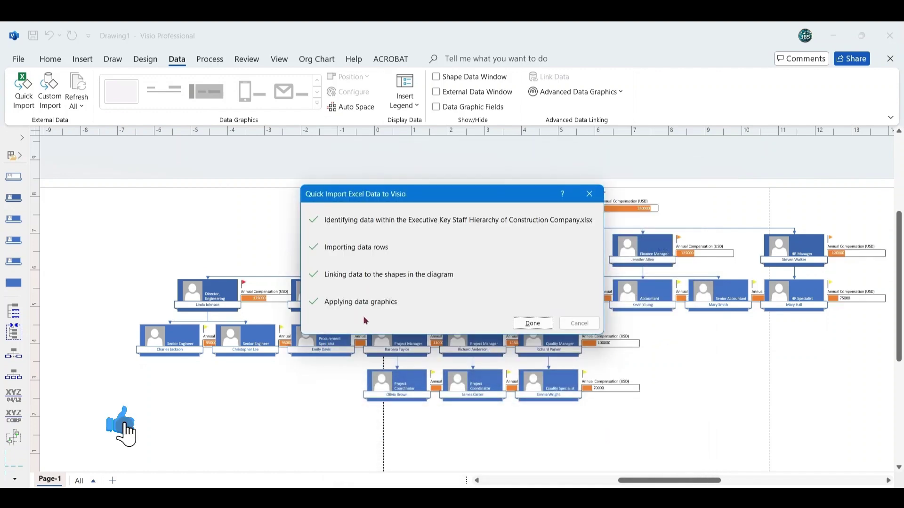
{"action": "left_click", "coordinate": [532, 323]}
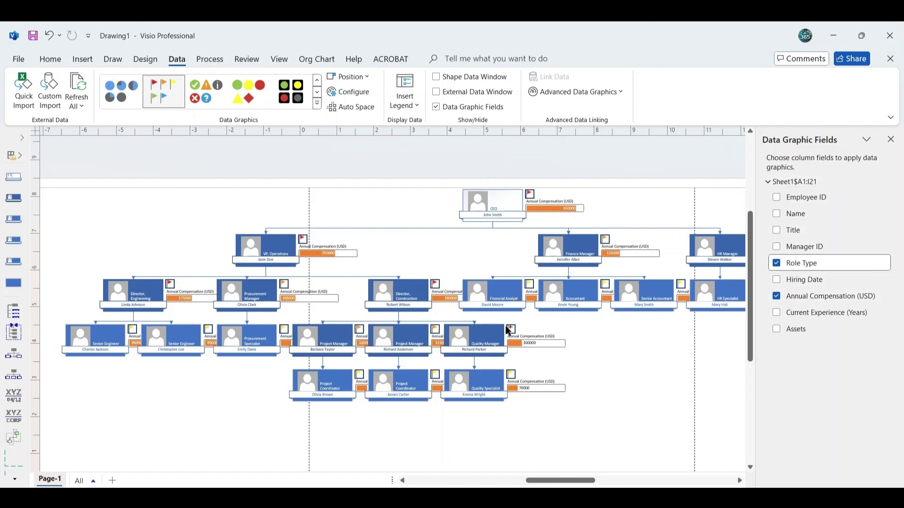
Step: In Data Graphic Fields, uncheck Role Type and check Current Experience (Years)
{"action": "scroll", "coordinate": [387, 281], "scroll_direction": "up", "scroll_amount": 3}
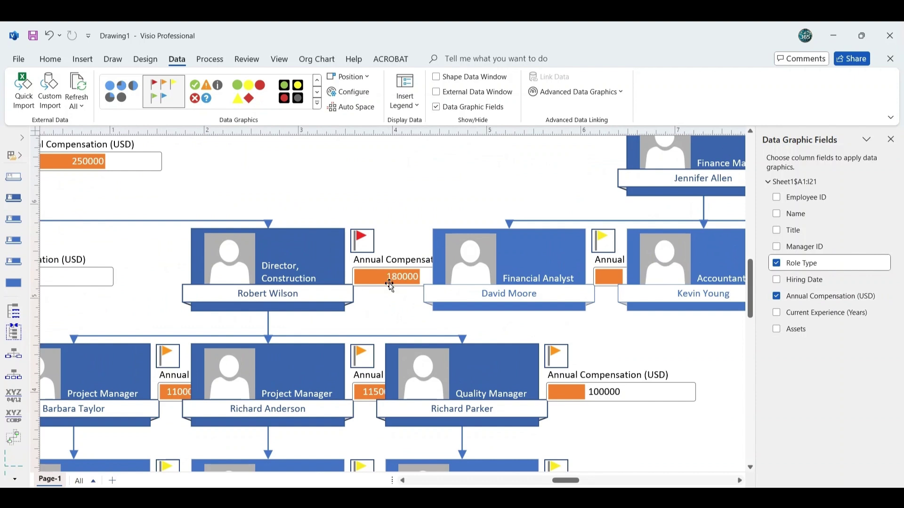
{"action": "scroll", "coordinate": [390, 282], "scroll_direction": "down", "scroll_amount": 3}
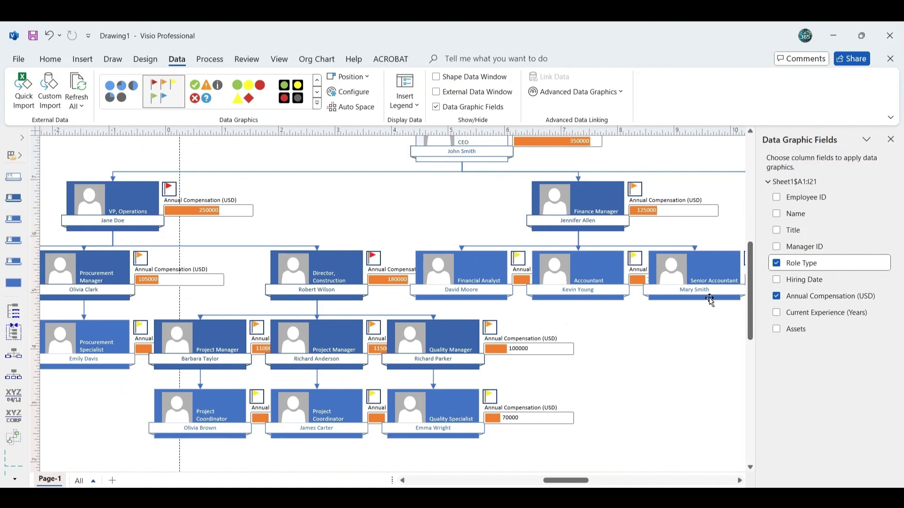
{"action": "left_click", "coordinate": [777, 263]}
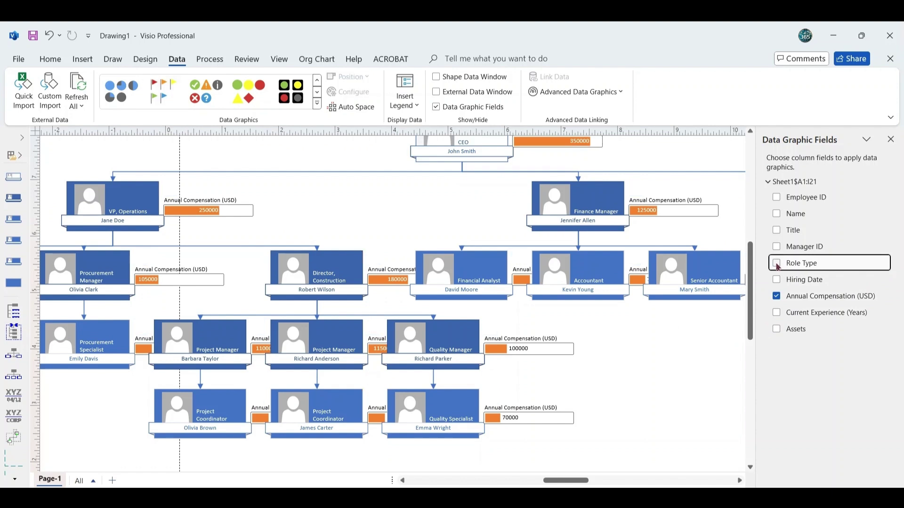
{"action": "left_click", "coordinate": [777, 314]}
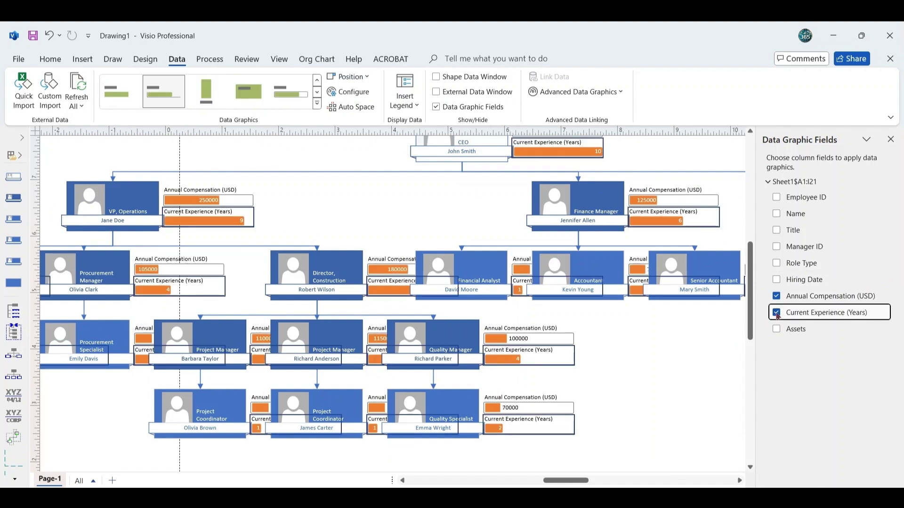
Step: Display Current Experience (Years) as a Speedometer data graphic and close the fields pane
{"action": "left_click", "coordinate": [318, 107]}
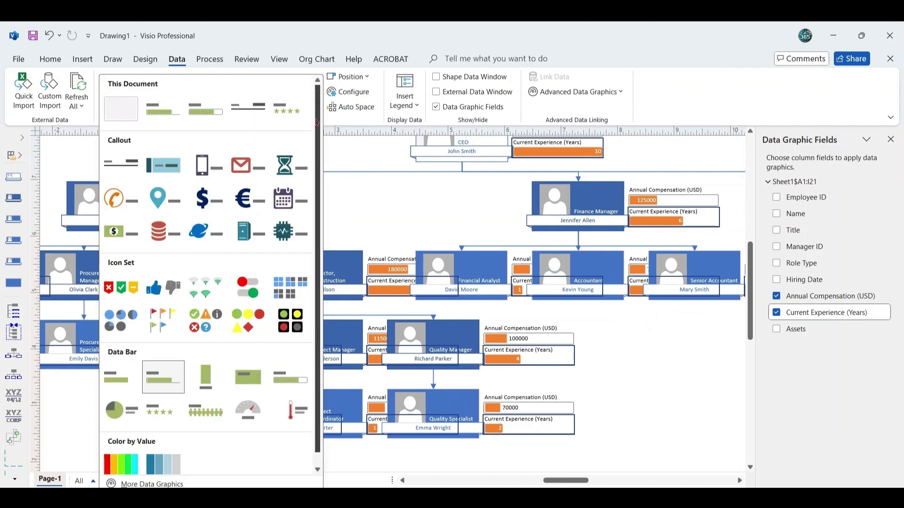
{"action": "scroll", "coordinate": [246, 396], "scroll_direction": "down", "scroll_amount": 1}
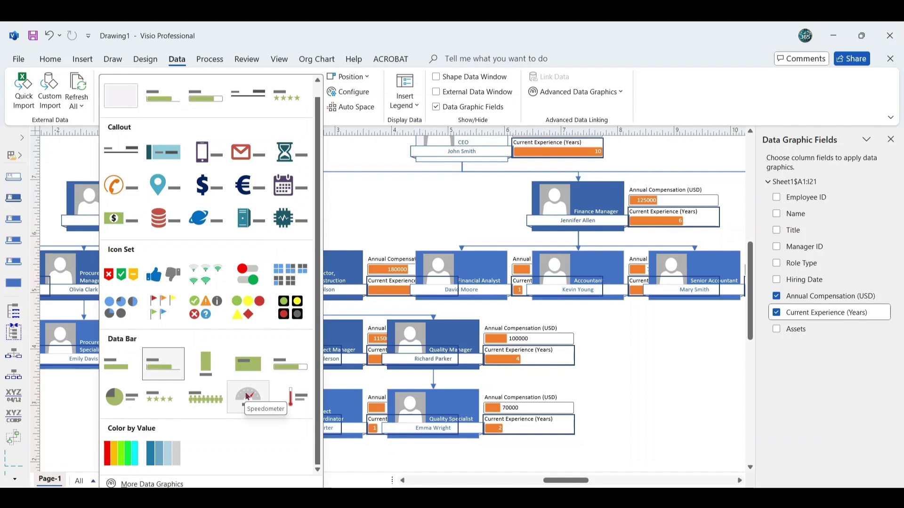
{"action": "left_click", "coordinate": [247, 397]}
{"action": "scroll", "coordinate": [602, 376], "scroll_direction": "up", "scroll_amount": 2}
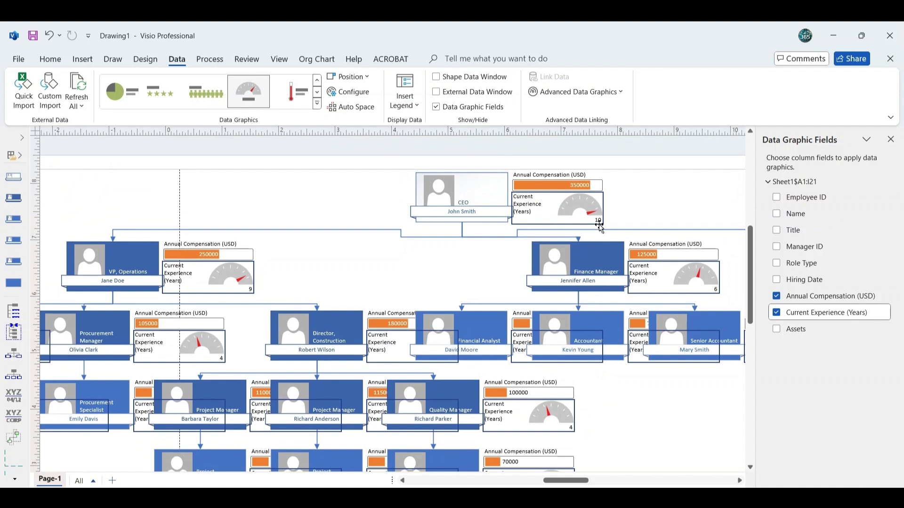
{"action": "scroll", "coordinate": [648, 372], "scroll_direction": "down", "scroll_amount": 3}
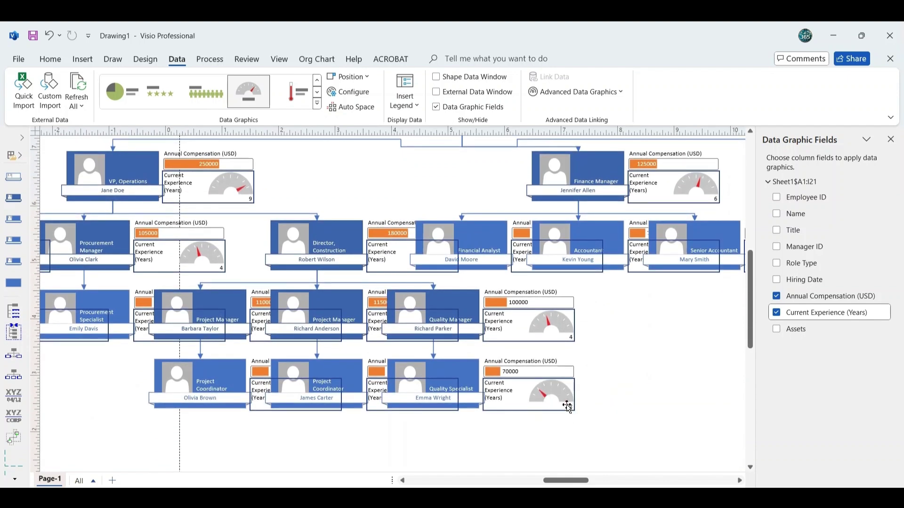
{"action": "scroll", "coordinate": [203, 271], "scroll_direction": "left", "scroll_amount": 1}
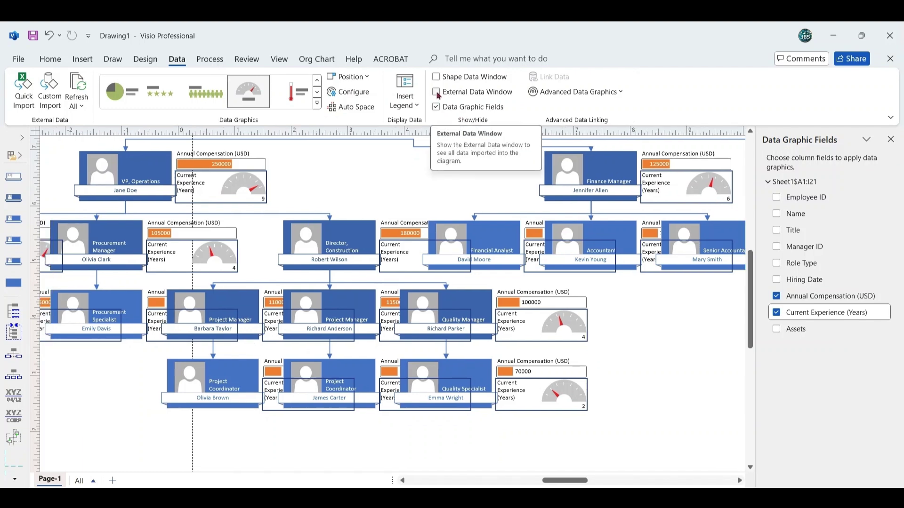
{"action": "left_click", "coordinate": [890, 140]}
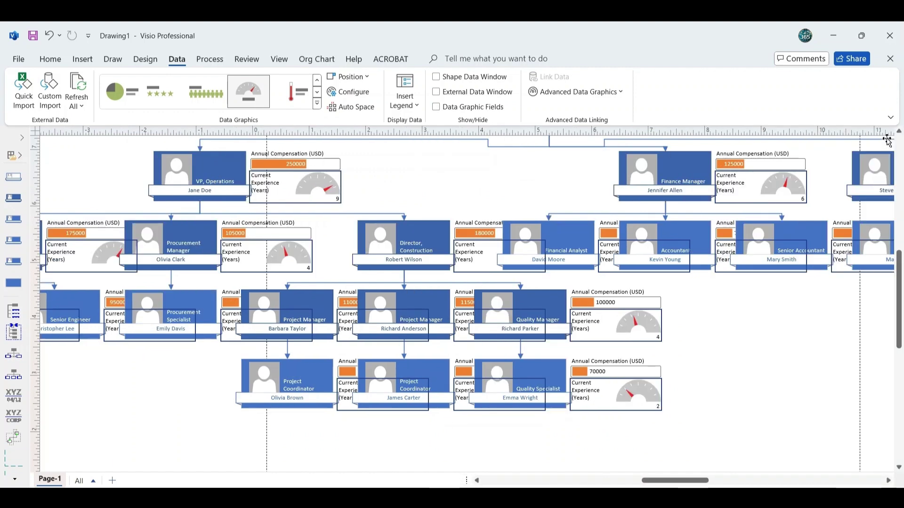
Step: Turn on the External Data window and scroll across the linked Sheet1 employee records
{"action": "left_click", "coordinate": [437, 92]}
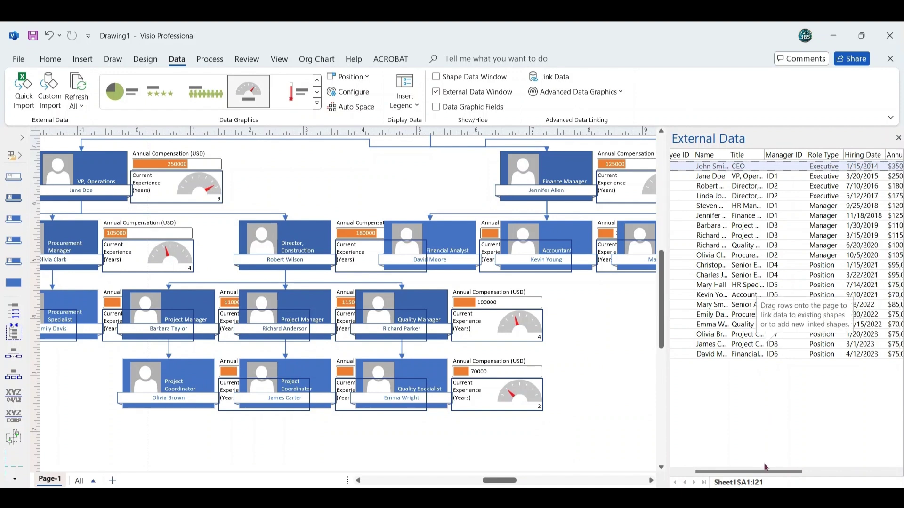
{"action": "left_click_drag", "start_coordinate": [754, 471], "coordinate": [743, 471]}
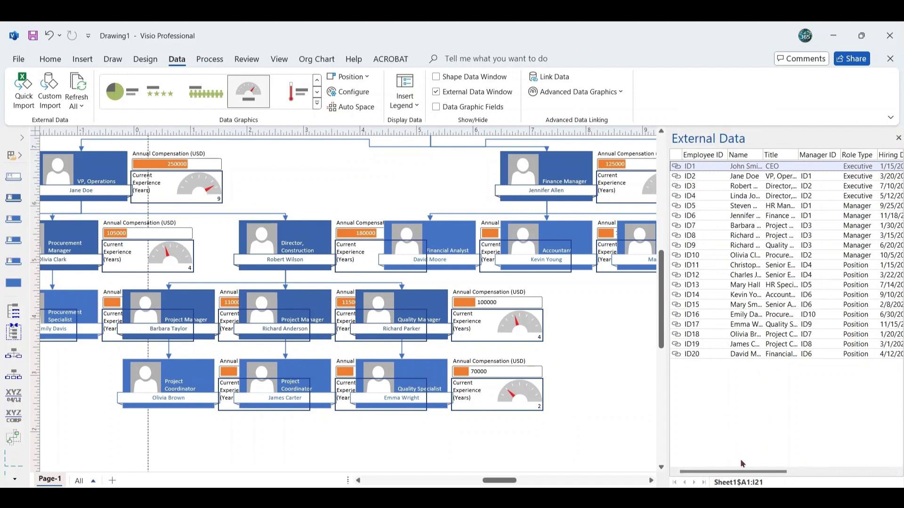
{"action": "mouse_move", "coordinate": [749, 472]}
{"action": "left_mouse_down"}
{"action": "mouse_move", "coordinate": [871, 477]}
{"action": "mouse_move", "coordinate": [746, 474]}
{"action": "left_mouse_up"}
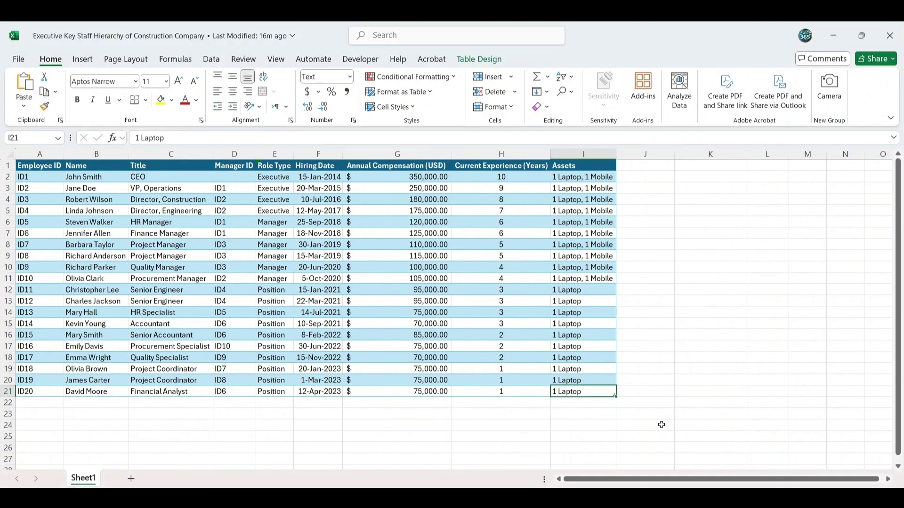
Step: Add row ID21 with the employee's full name, title Assistant to CEO, and manager ID1
{"action": "key", "text": "Tab"}
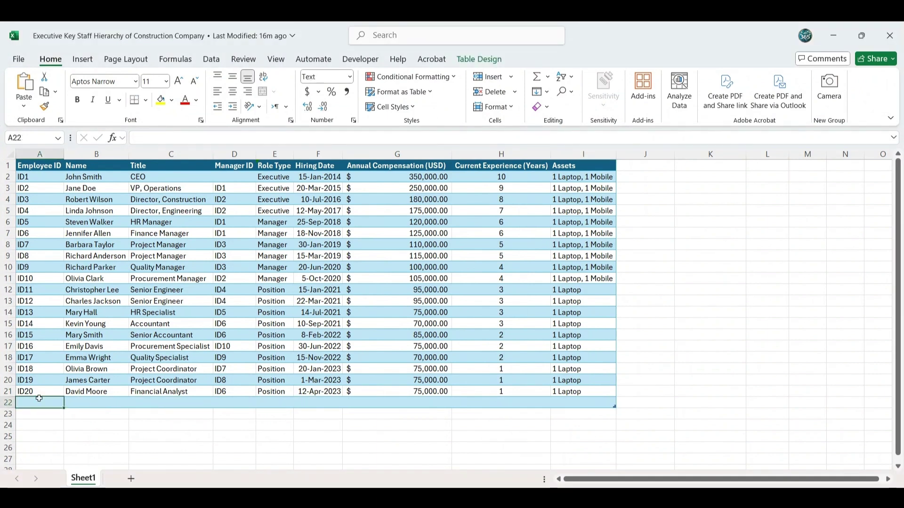
{"action": "type", "text": "ID21"}
{"action": "key", "text": "Tab"}
{"action": "type", "text": "Sarah Johnson"}
{"action": "key", "text": "Tab"}
{"action": "type", "text": "Assistant to CEO"}
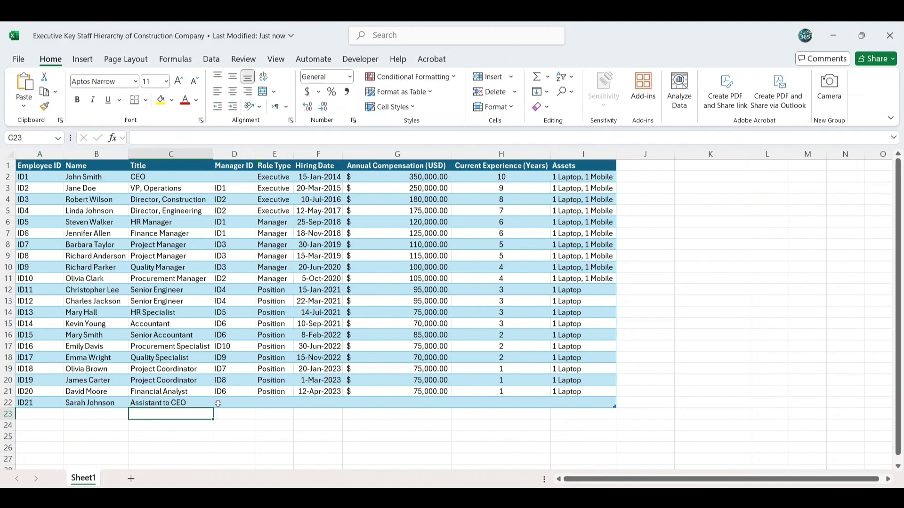
{"action": "left_click", "coordinate": [240, 401]}
{"action": "type", "text": "ID1"}
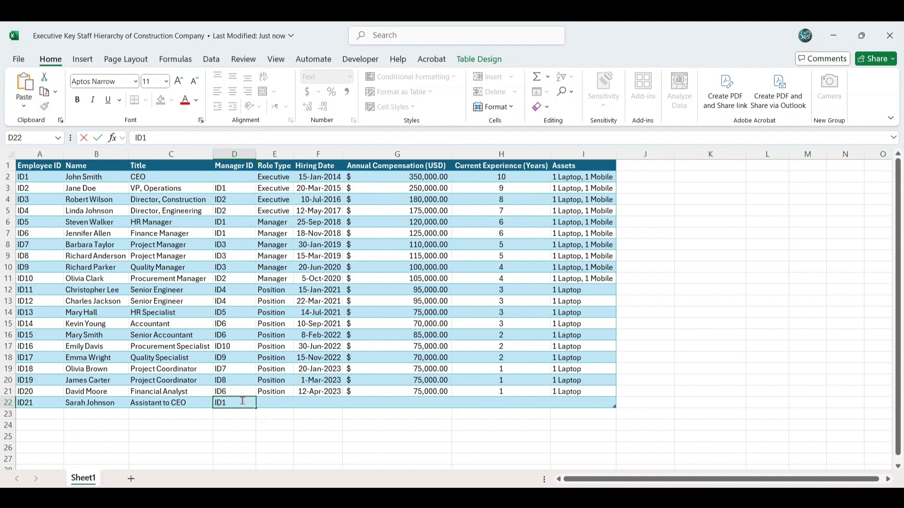
{"action": "key", "text": "Return"}
Step: Set role type Assistant, enter 1 Laptop in I22, undo the extra table row, and close the workbook
{"action": "left_click", "coordinate": [274, 402]}
{"action": "left_click", "coordinate": [298, 402]}
{"action": "left_click", "coordinate": [282, 444]}
{"action": "left_click", "coordinate": [318, 425]}
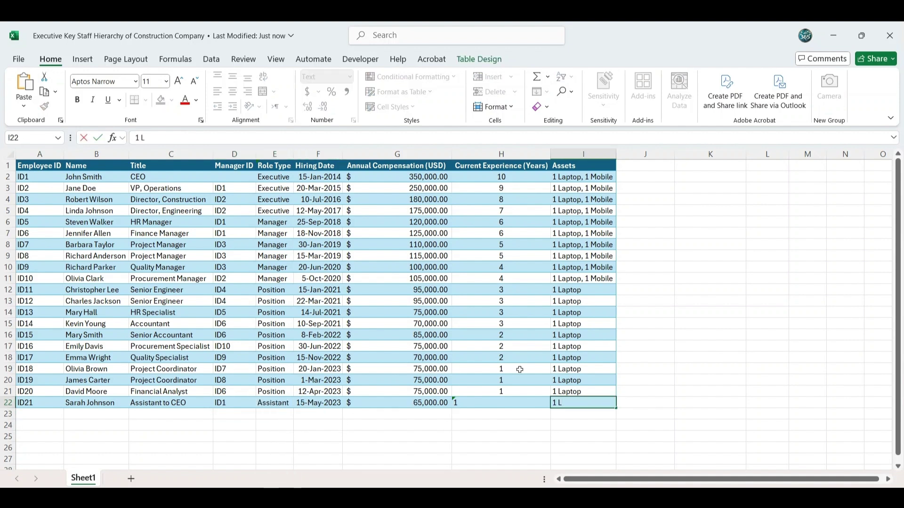
{"action": "type", "text": "top"}
{"action": "key", "text": "Tab"}
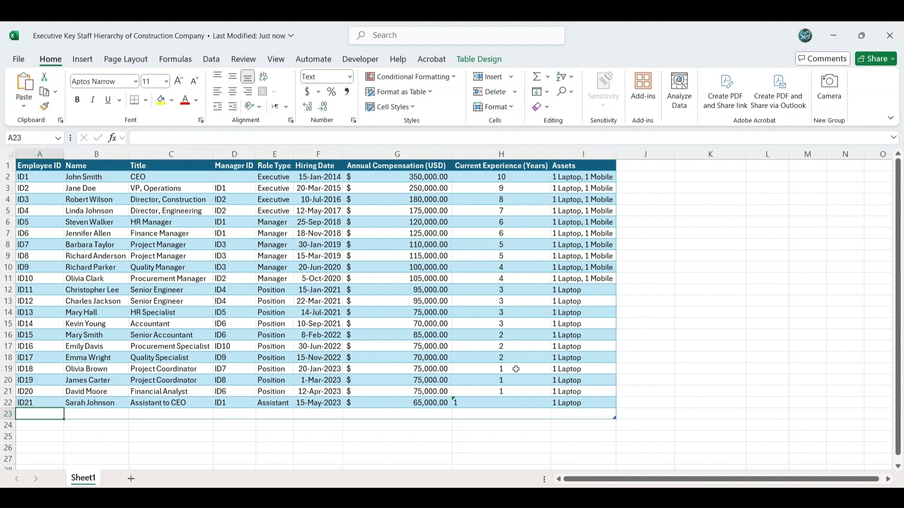
{"action": "key", "text": "ctrl+z"}
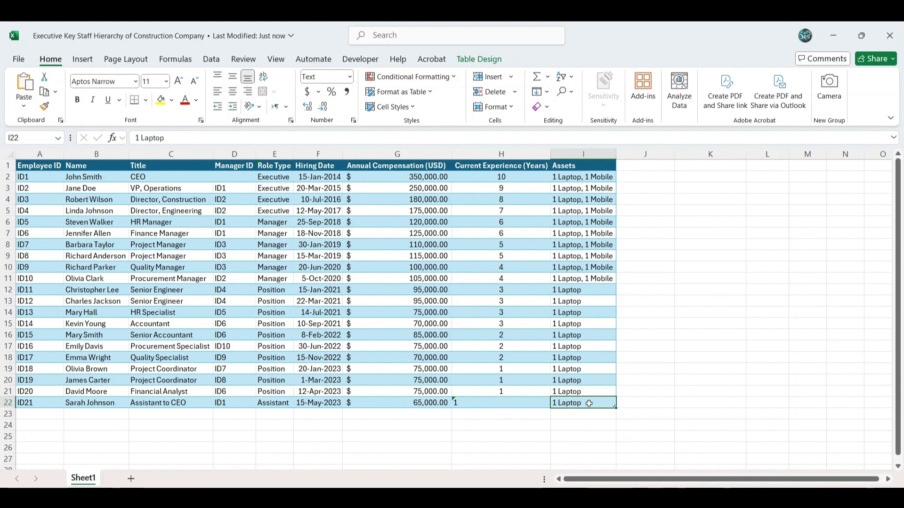
{"action": "left_click", "coordinate": [882, 38]}
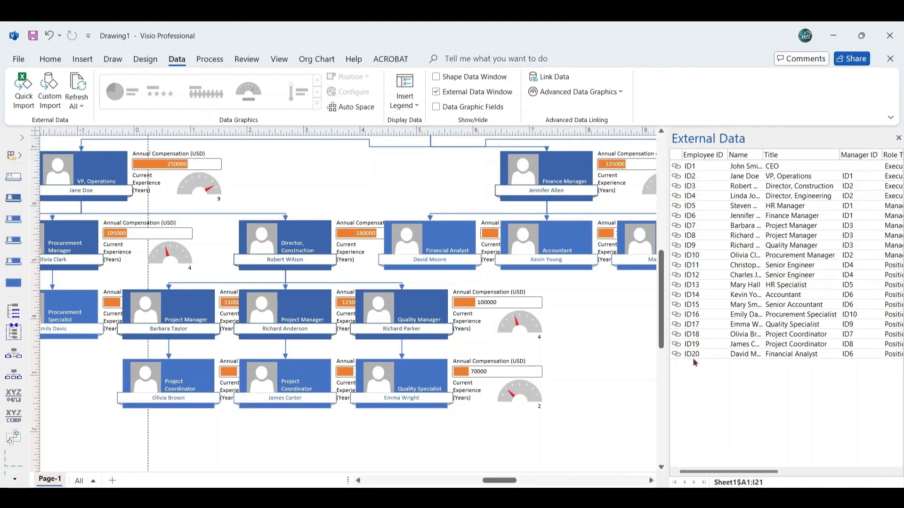
Step: Refresh all linked data so the ID21 Assistant to CEO record appears in External Data
{"action": "left_click", "coordinate": [73, 107]}
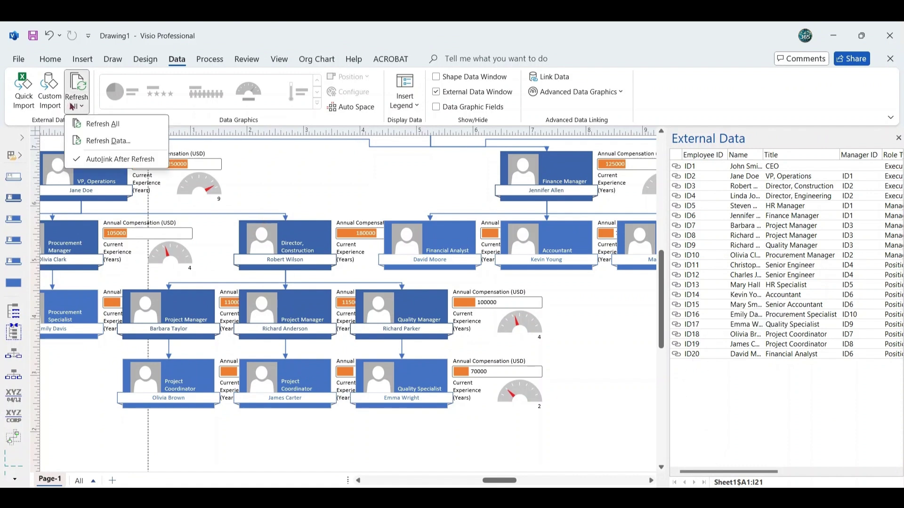
{"action": "left_click", "coordinate": [106, 126]}
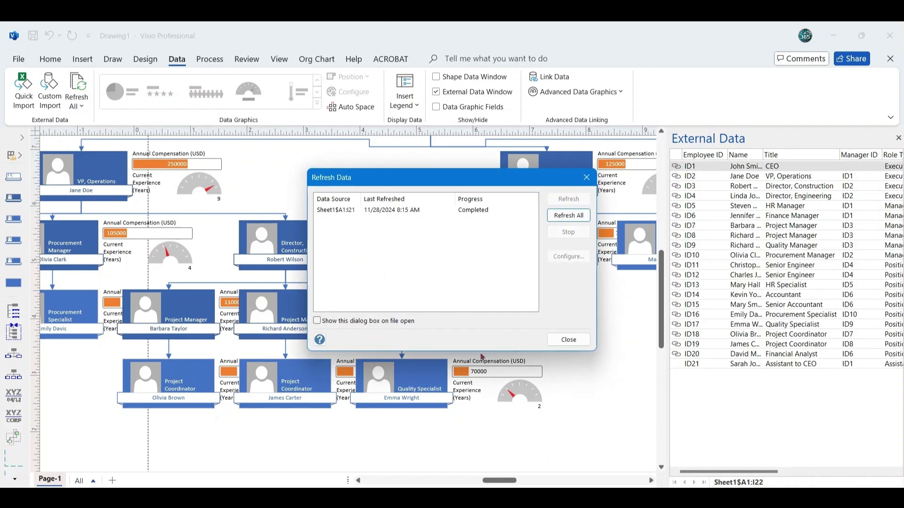
{"action": "left_click", "coordinate": [569, 341]}
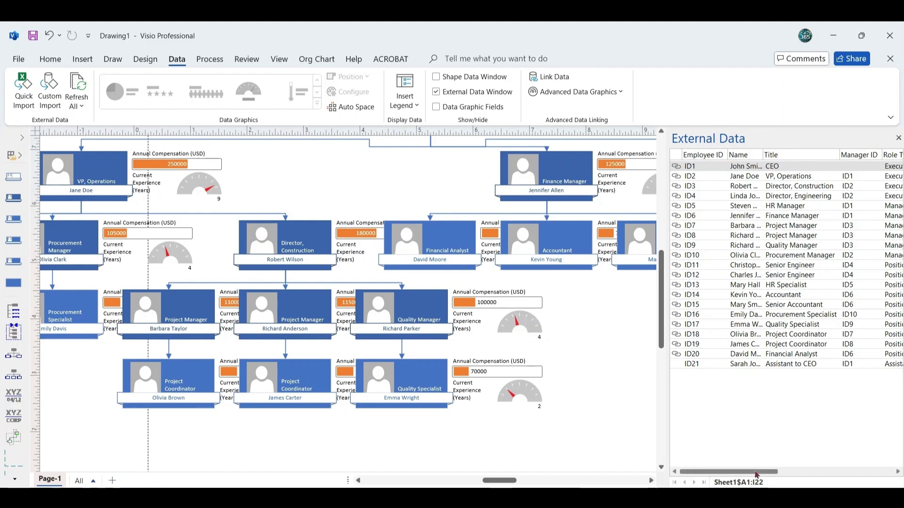
{"action": "mouse_move", "coordinate": [760, 471]}
{"action": "left_mouse_down"}
{"action": "mouse_move", "coordinate": [842, 470]}
{"action": "mouse_move", "coordinate": [746, 470]}
{"action": "left_mouse_up"}
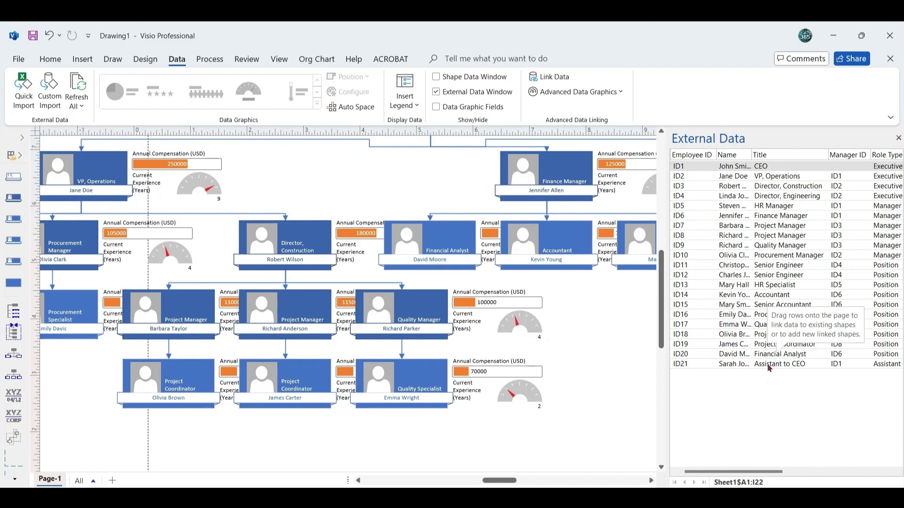
Step: Drag the ID21 record onto the page and set the new shape's position type to Assistant
{"action": "left_click_drag", "start_coordinate": [769, 368], "coordinate": [605, 440]}
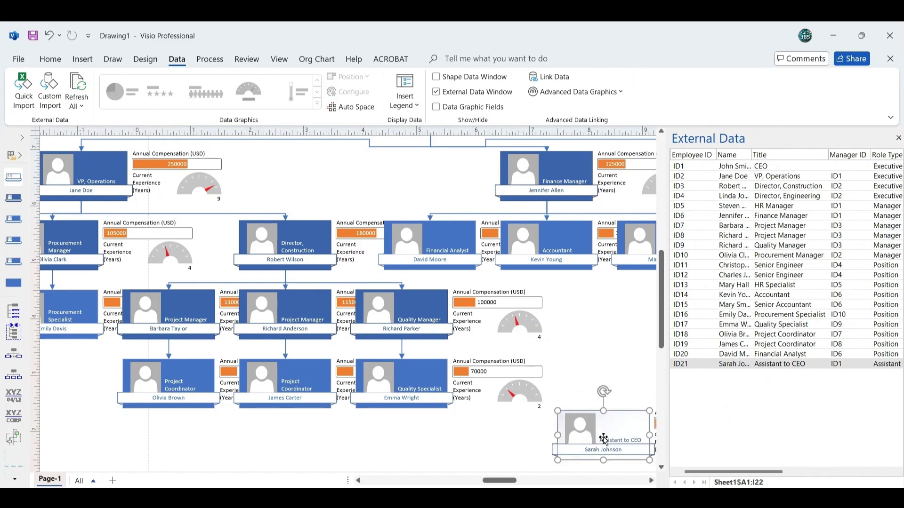
{"action": "scroll", "coordinate": [612, 433], "scroll_direction": "down", "scroll_amount": 2}
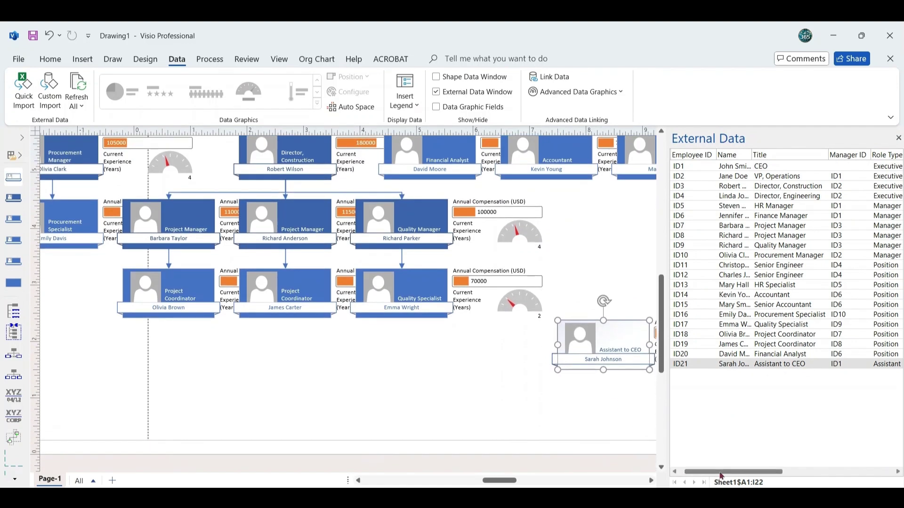
{"action": "left_click_drag", "start_coordinate": [721, 475], "coordinate": [716, 475]}
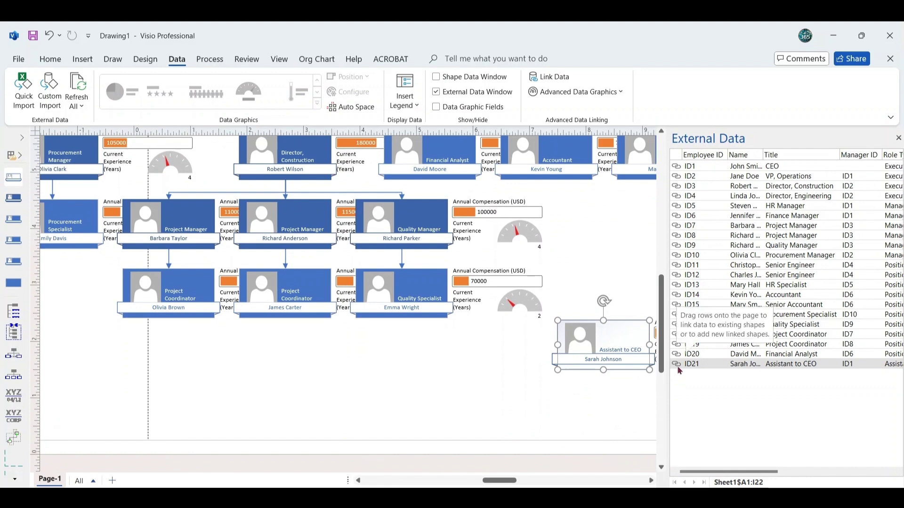
{"action": "scroll", "coordinate": [330, 283], "scroll_direction": "up", "scroll_amount": 3}
{"action": "scroll", "coordinate": [330, 282], "scroll_direction": "down", "scroll_amount": 1, "text": "ctrl"}
{"action": "right_click", "coordinate": [375, 419]}
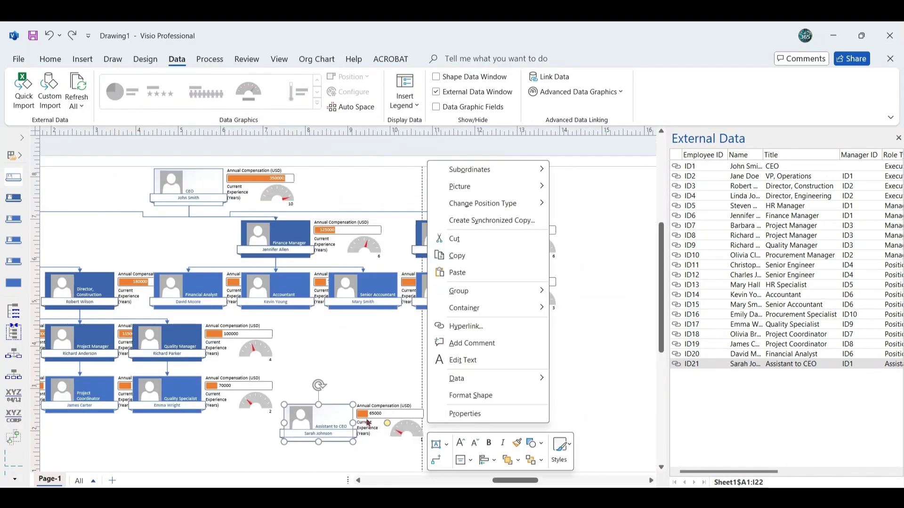
{"action": "mouse_move", "coordinate": [497, 204]}
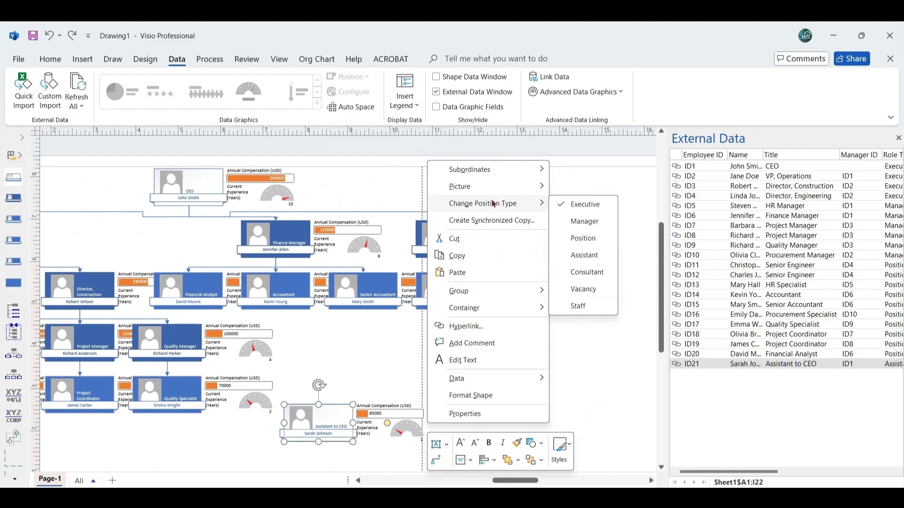
{"action": "left_click", "coordinate": [584, 255]}
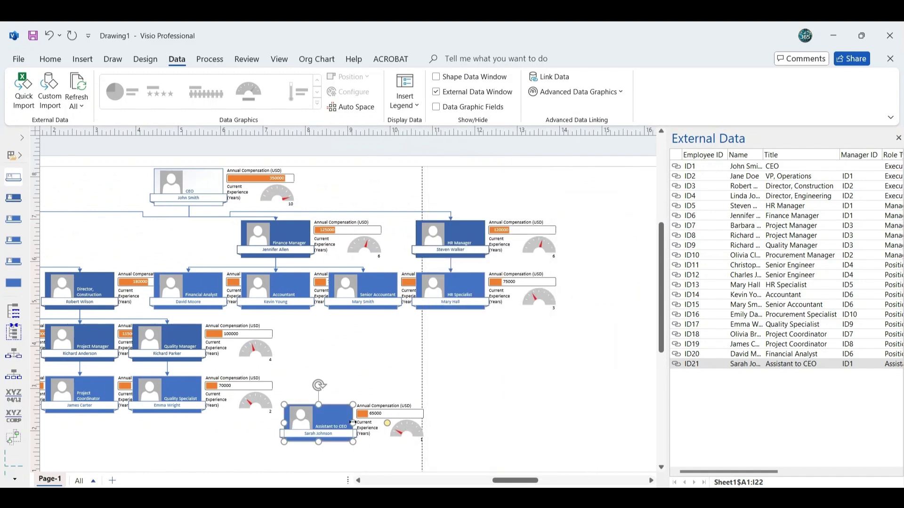
Step: Move the Assistant to CEO shape up beneath the CEO
{"action": "scroll", "coordinate": [418, 433], "scroll_direction": "up", "scroll_amount": 2}
{"action": "left_click_drag", "start_coordinate": [332, 468], "coordinate": [258, 245]}
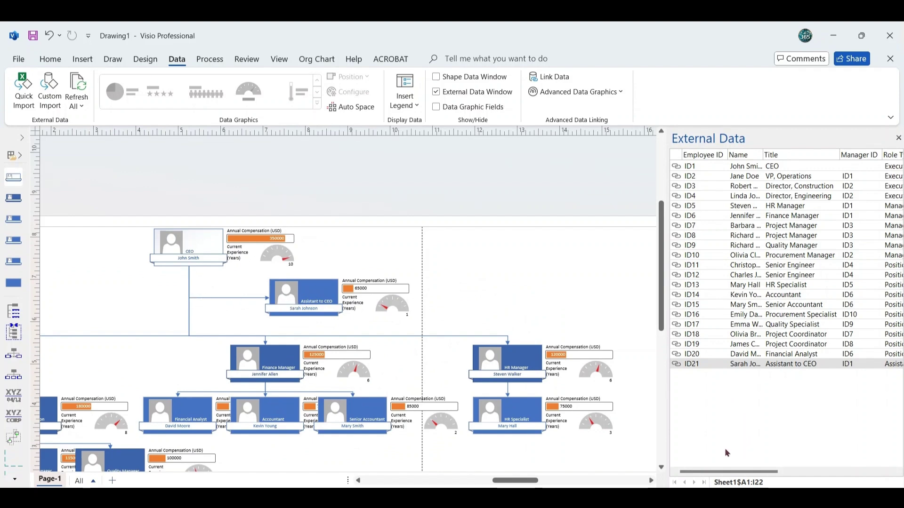
{"action": "mouse_move", "coordinate": [729, 472]}
{"action": "left_mouse_down"}
{"action": "mouse_move", "coordinate": [822, 471]}
{"action": "mouse_move", "coordinate": [729, 472]}
{"action": "left_mouse_up"}
Step: Re-lay out the org chart from the Org Chart tab
{"action": "left_click", "coordinate": [316, 59]}
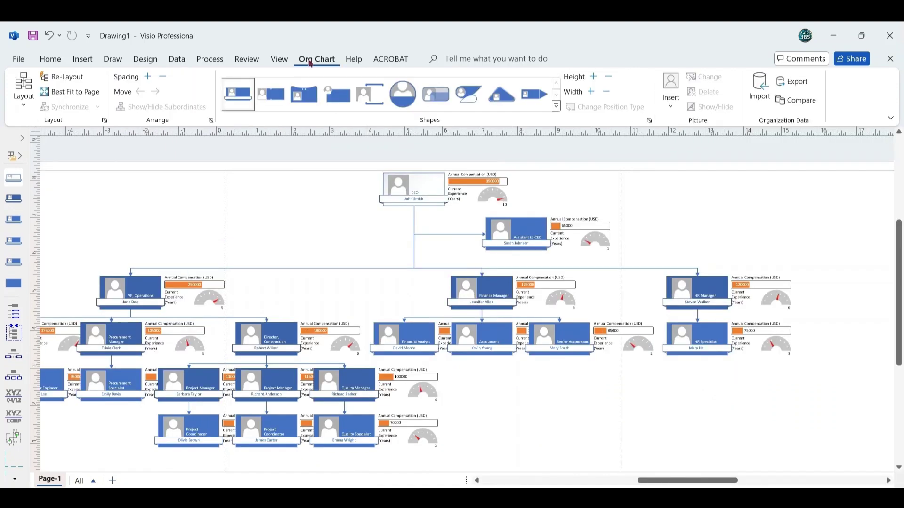
{"action": "left_click", "coordinate": [66, 79]}
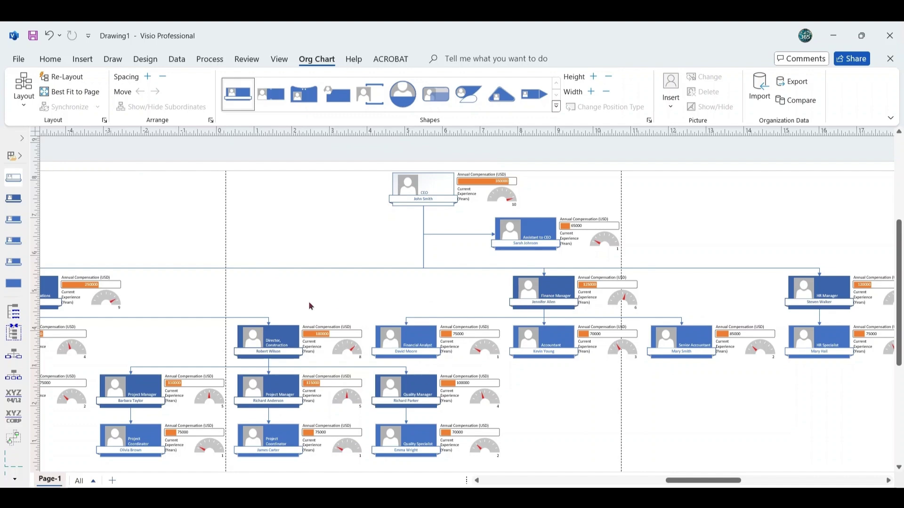
{"action": "mouse_move", "coordinate": [686, 480]}
{"action": "left_mouse_down"}
{"action": "mouse_move", "coordinate": [646, 480]}
{"action": "mouse_move", "coordinate": [708, 481]}
{"action": "mouse_move", "coordinate": [684, 480]}
{"action": "left_mouse_up"}
{"action": "scroll", "coordinate": [481, 258], "scroll_direction": "down", "scroll_amount": 2}
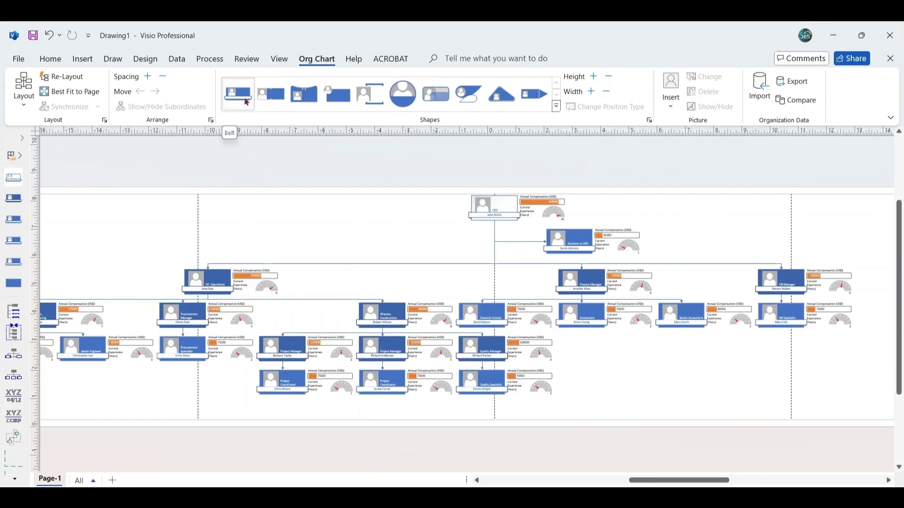
Step: Try the Notch and fourth shape styles, settling on the seventh style with large rounded photo frames
{"action": "left_click", "coordinate": [274, 106]}
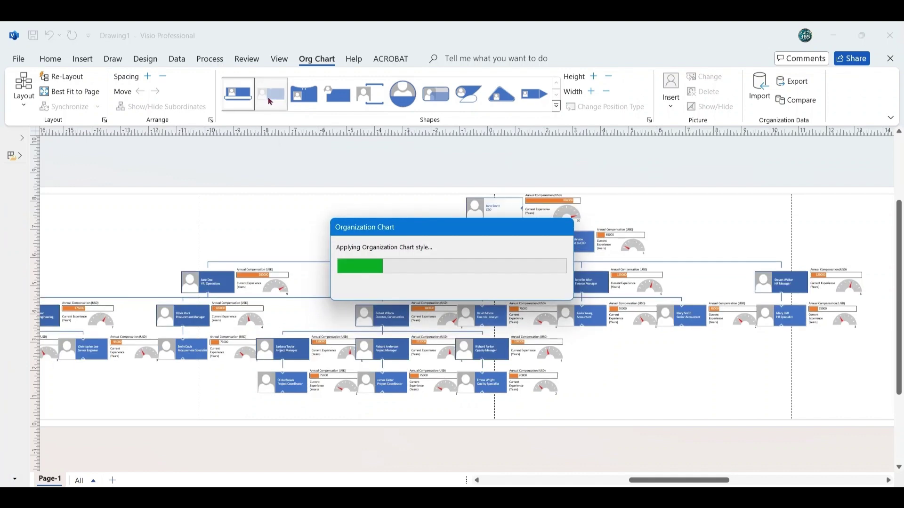
{"action": "left_click", "coordinate": [341, 99]}
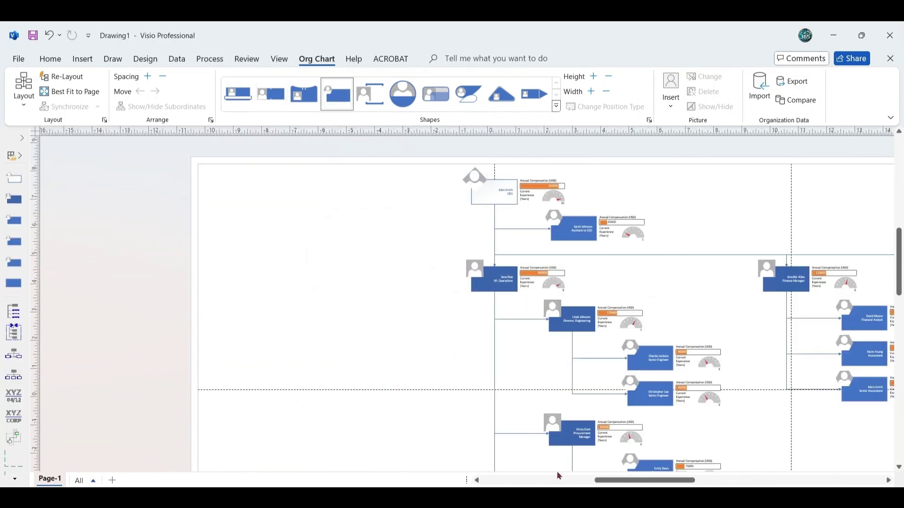
{"action": "left_click_drag", "start_coordinate": [608, 480], "coordinate": [637, 481]}
{"action": "scroll", "coordinate": [395, 126], "scroll_direction": "up", "scroll_amount": 2}
{"action": "left_click", "coordinate": [445, 102]}
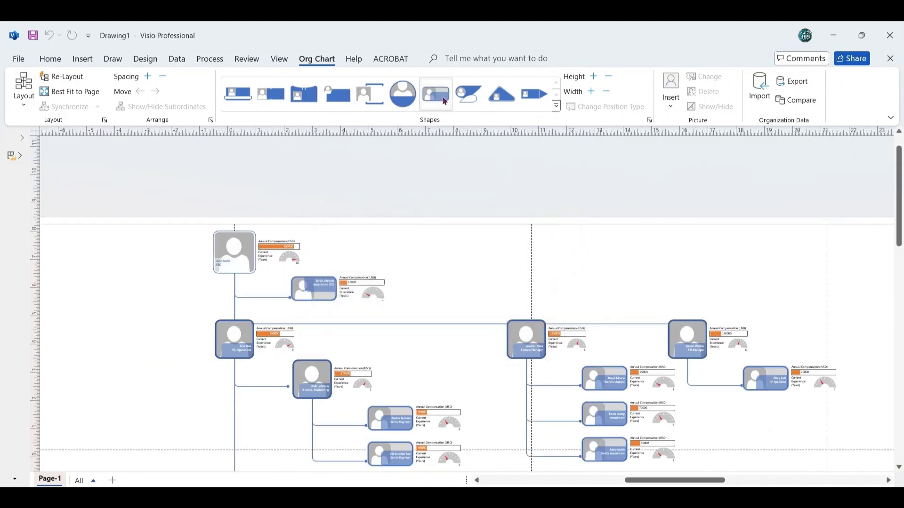
Step: Re-lay out the page with the Flowchart Top To Bottom layout from the Design tab
{"action": "scroll", "coordinate": [613, 318], "scroll_direction": "down", "scroll_amount": 2}
{"action": "scroll", "coordinate": [613, 319], "scroll_direction": "up", "scroll_amount": 1}
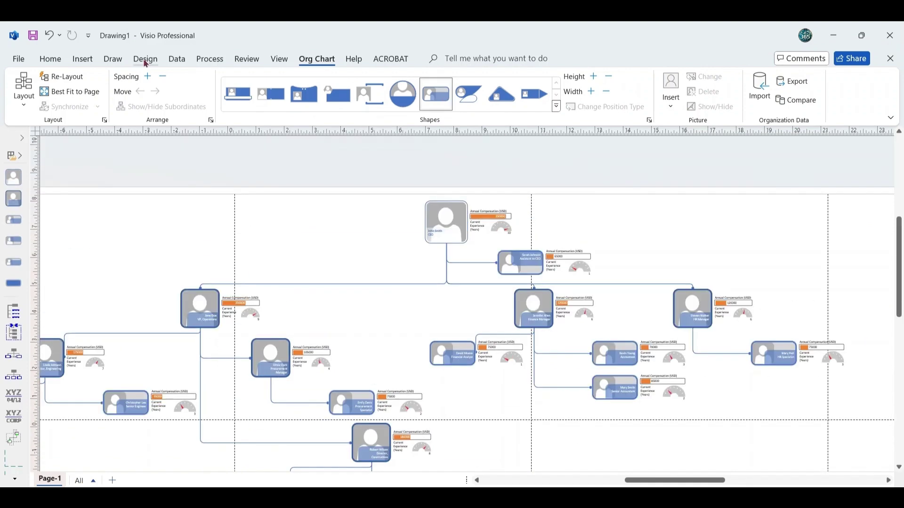
{"action": "left_click", "coordinate": [145, 59]}
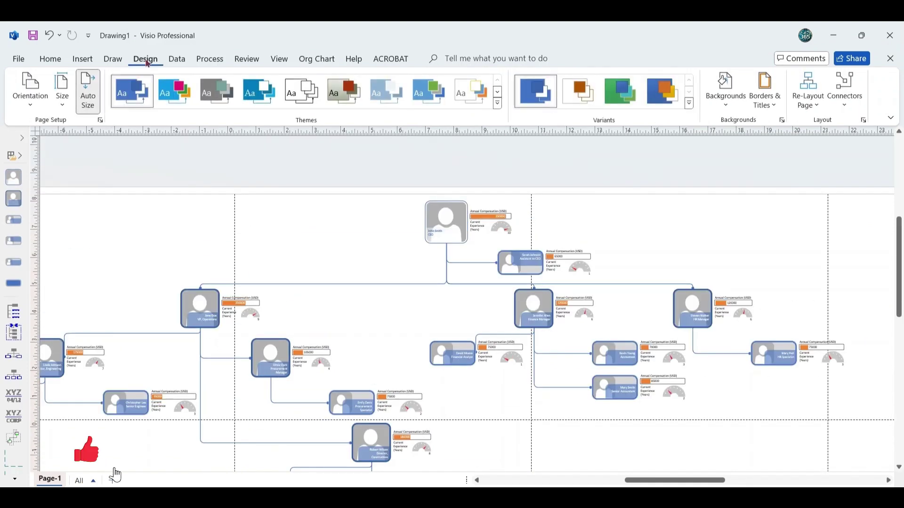
{"action": "left_click", "coordinate": [804, 103]}
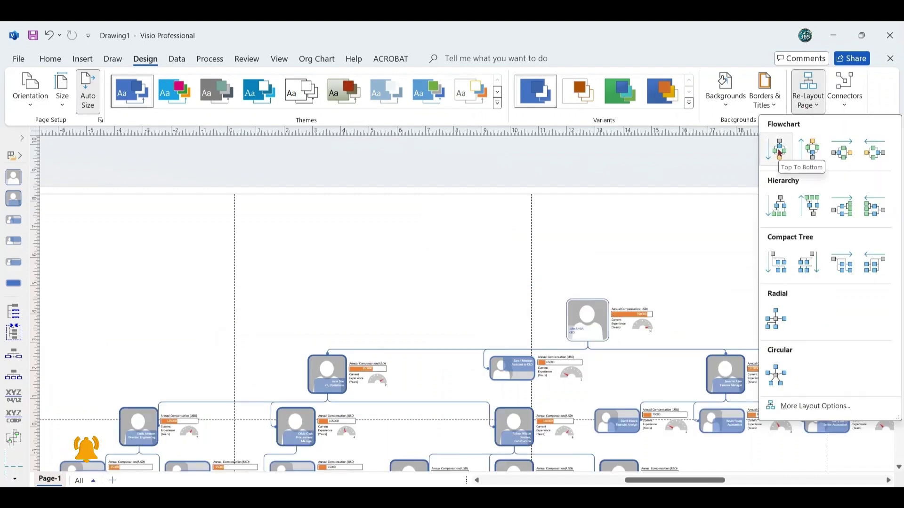
{"action": "left_click", "coordinate": [779, 152]}
{"action": "scroll", "coordinate": [711, 353], "scroll_direction": "down", "scroll_amount": 3}
{"action": "mouse_move", "coordinate": [687, 481]}
{"action": "left_mouse_down"}
{"action": "mouse_move", "coordinate": [711, 485]}
{"action": "mouse_move", "coordinate": [694, 485]}
{"action": "left_mouse_up"}
{"action": "scroll", "coordinate": [602, 241], "scroll_direction": "up", "scroll_amount": 1}
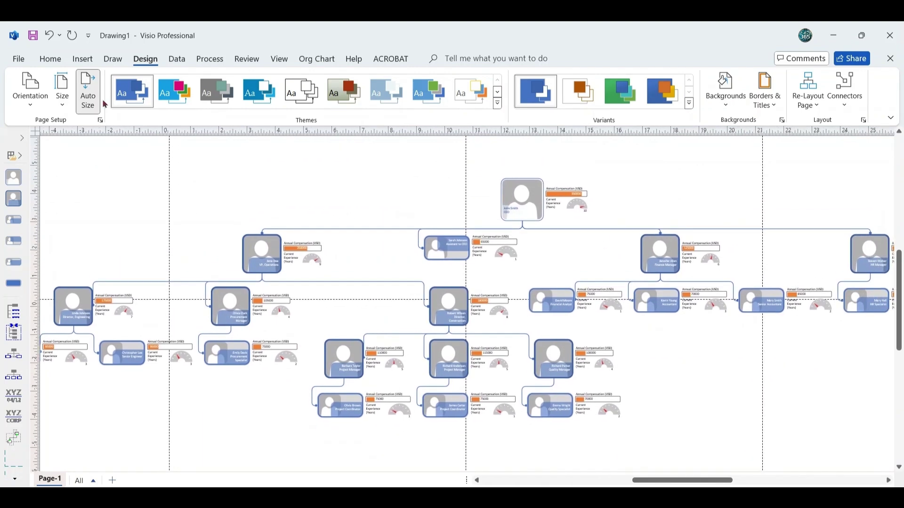
Step: Apply the second colour theme to the diagram with the Gemstone variant effect
{"action": "left_click", "coordinate": [173, 97]}
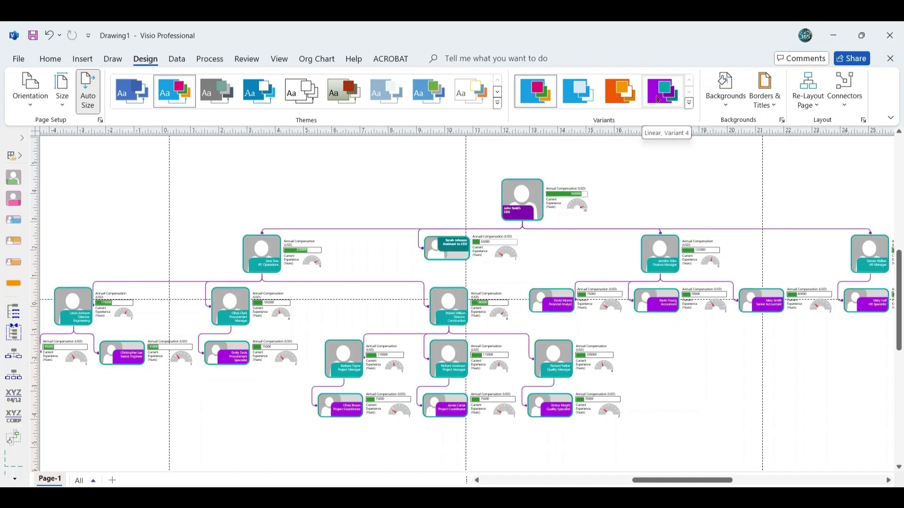
{"action": "left_click", "coordinate": [689, 103]}
{"action": "mouse_move", "coordinate": [692, 140]}
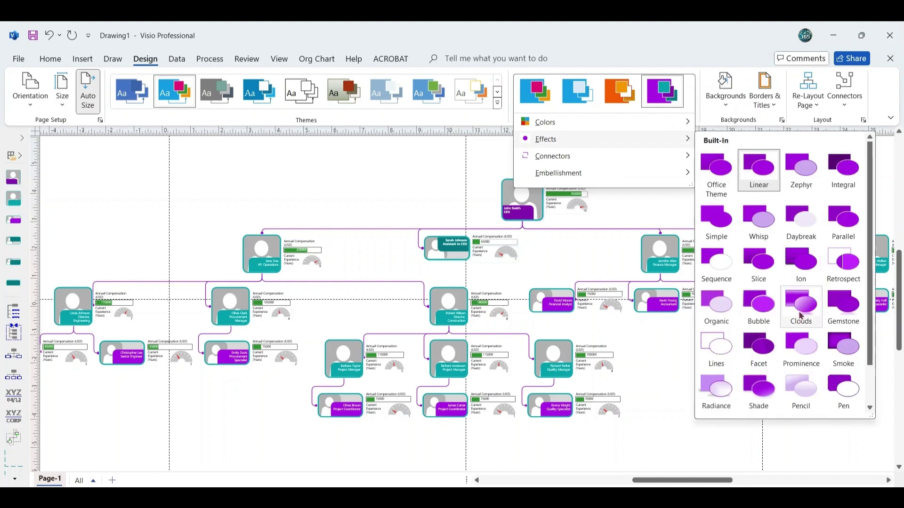
{"action": "left_click", "coordinate": [837, 311]}
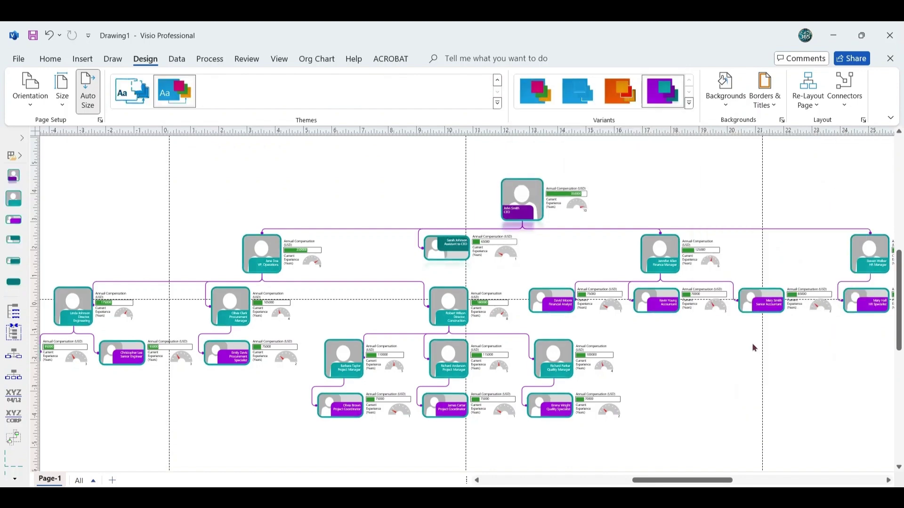
Step: Add a grey-and-purple page background and a teal-and-purple border with a title
{"action": "scroll", "coordinate": [753, 343], "scroll_direction": "right", "scroll_amount": 3}
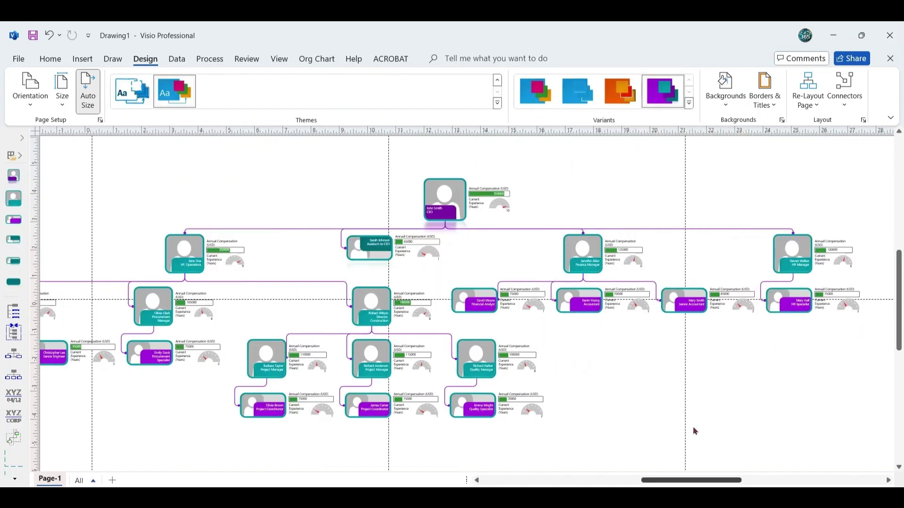
{"action": "left_click", "coordinate": [732, 108]}
{"action": "scroll", "coordinate": [779, 295], "scroll_direction": "down", "scroll_amount": 1}
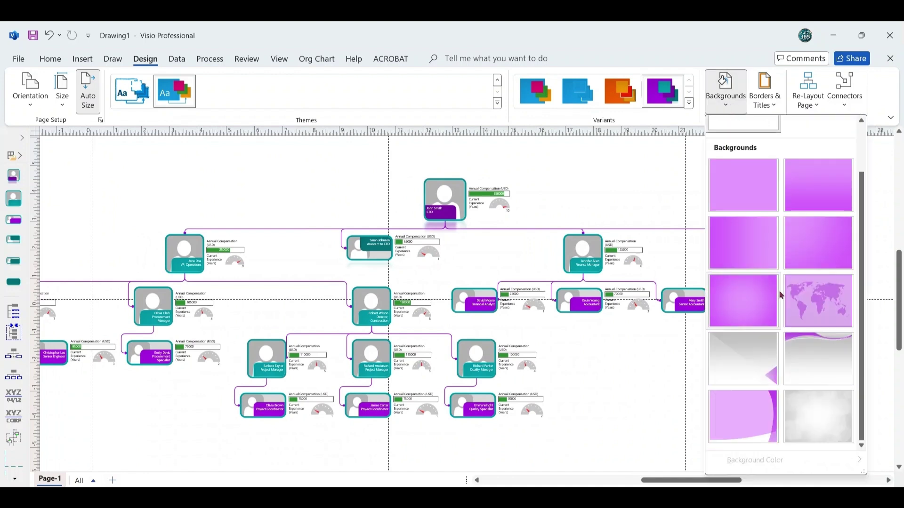
{"action": "left_click", "coordinate": [755, 366]}
{"action": "scroll", "coordinate": [742, 434], "scroll_direction": "up", "scroll_amount": 1}
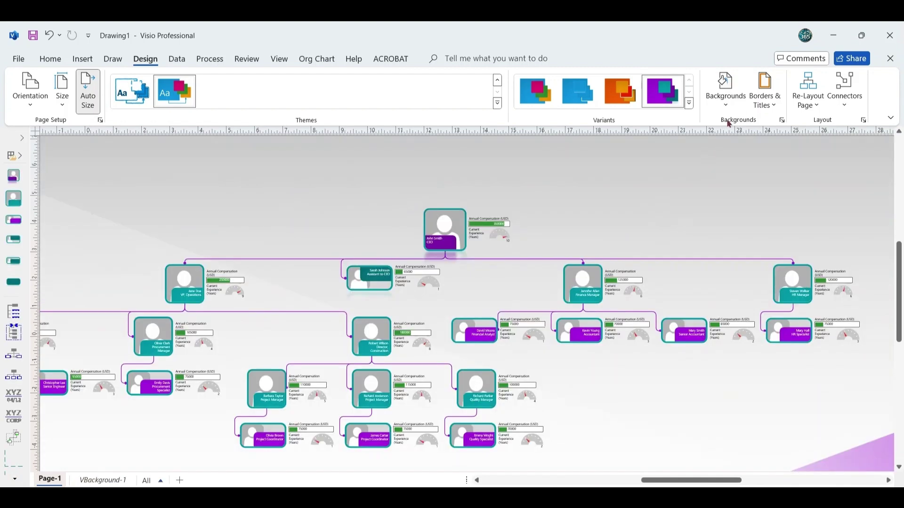
{"action": "left_click", "coordinate": [764, 94]}
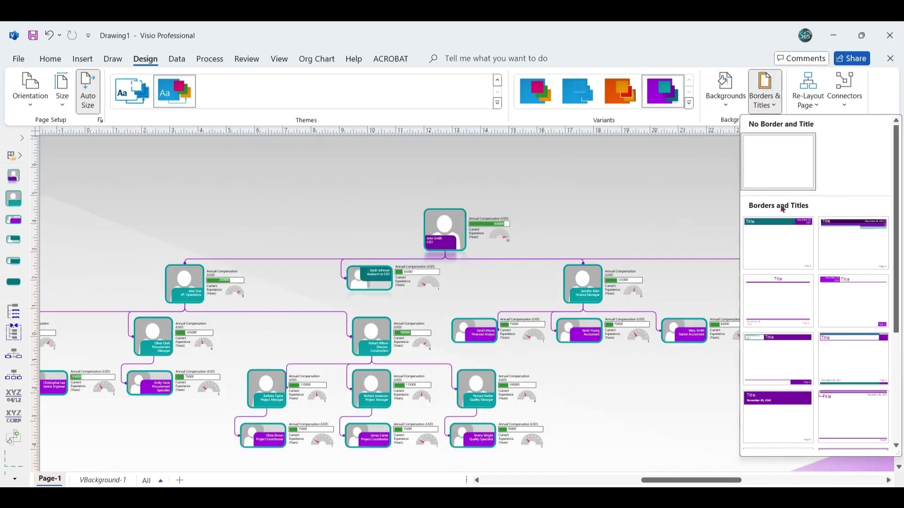
{"action": "left_click", "coordinate": [780, 242]}
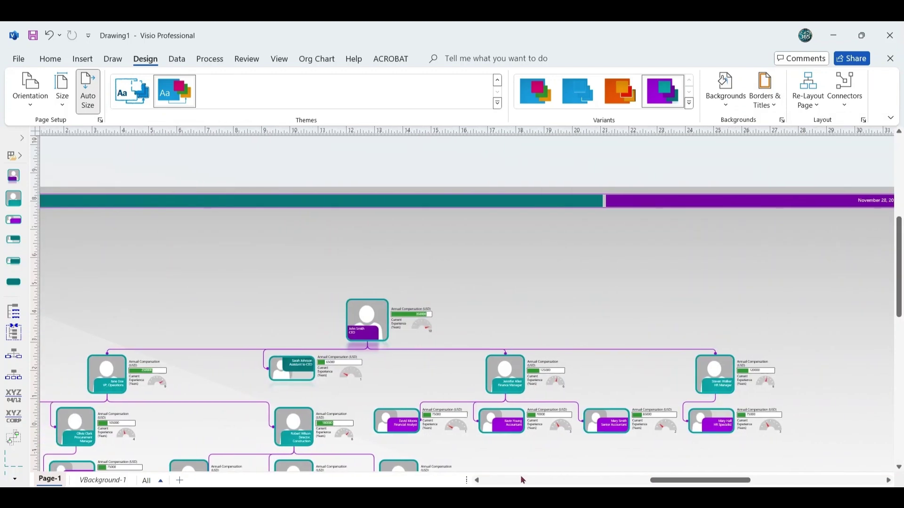
Step: On VBackground-1, replace the banner title with 'Executive Key Staff Hierarchy of Construction Company'
{"action": "left_click", "coordinate": [111, 480]}
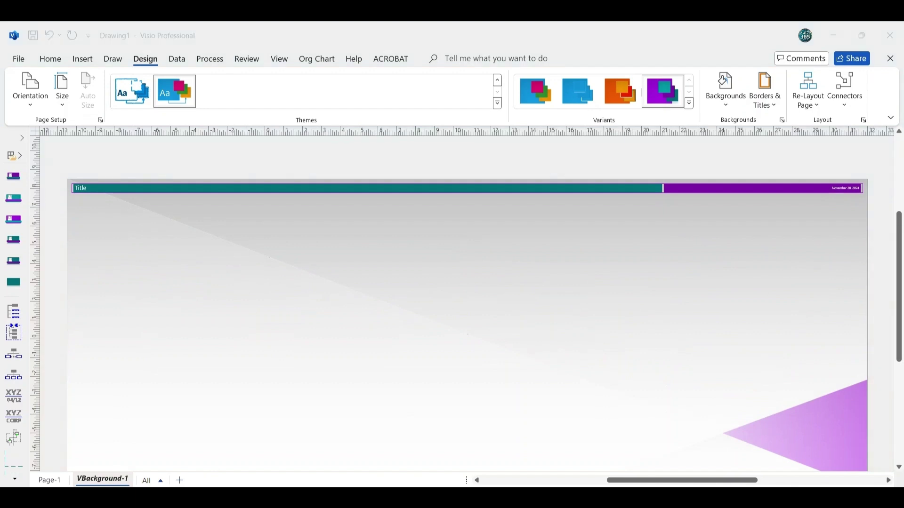
{"action": "left_click", "coordinate": [280, 188]}
{"action": "double_click", "coordinate": [279, 189]}
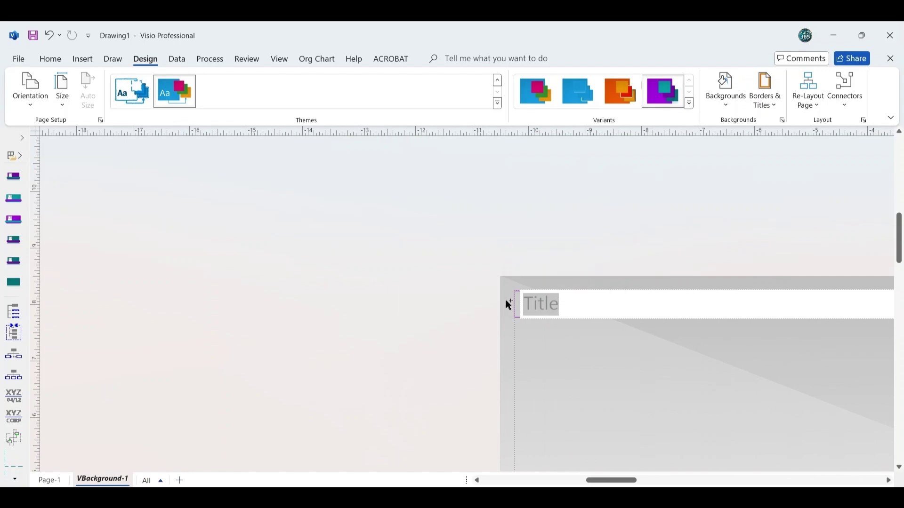
{"action": "type", "text": "Executive Key Staff Hierarchy of Construction Company"}
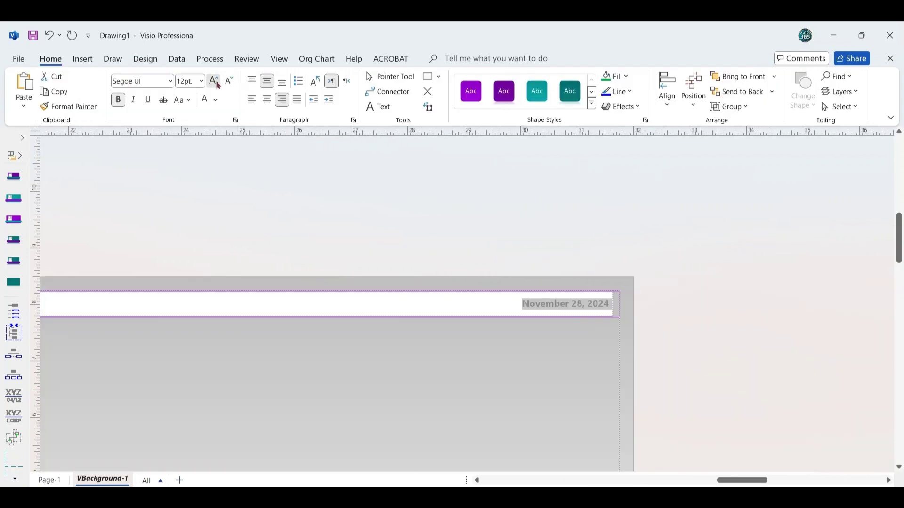
Step: Enlarge the banner's date to 18 pt and return to Page-1
{"action": "left_click", "coordinate": [213, 81]}
{"action": "left_click", "coordinate": [214, 81]}
{"action": "left_click", "coordinate": [661, 352]}
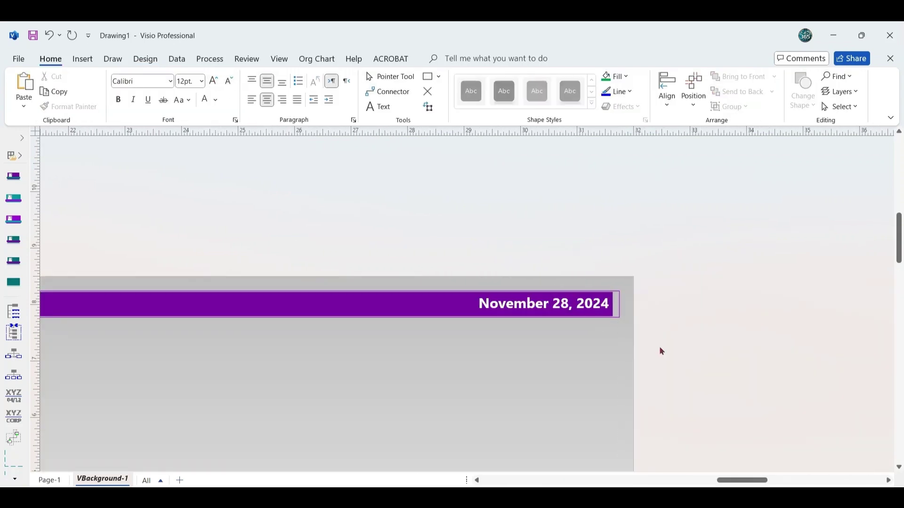
{"action": "left_click_drag", "start_coordinate": [767, 480], "coordinate": [747, 481]}
{"action": "scroll", "coordinate": [577, 410], "scroll_direction": "left", "scroll_amount": 5}
{"action": "scroll", "coordinate": [545, 386], "scroll_direction": "down", "scroll_amount": 3}
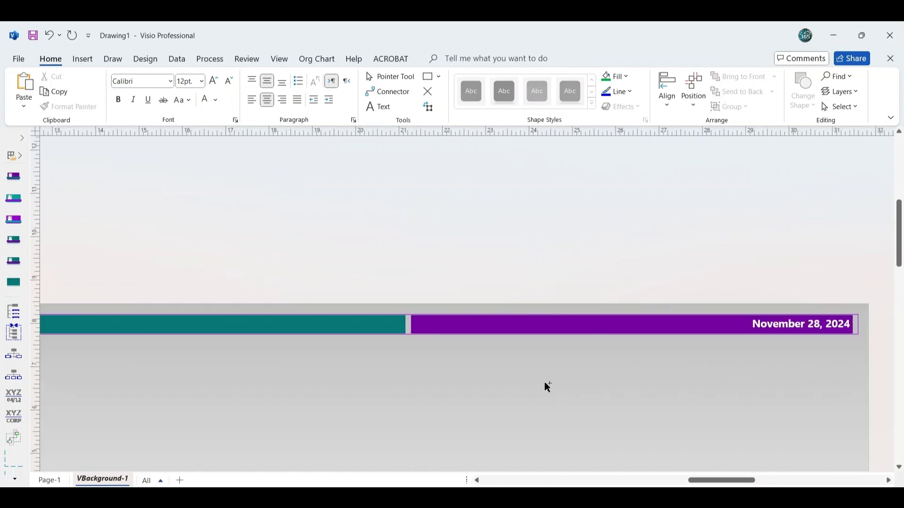
{"action": "left_click", "coordinate": [48, 483]}
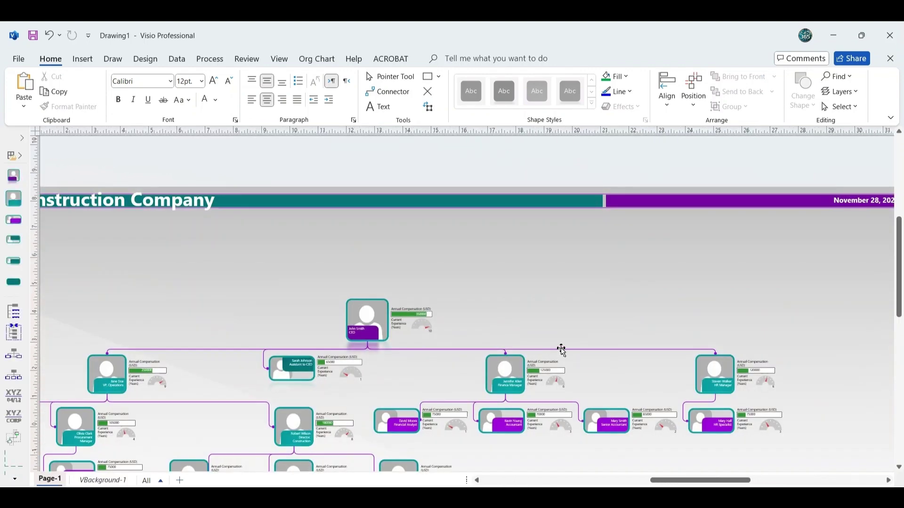
Step: Fill the CEO shape red, the Assistant to CEO orange and VP Operations light blue
{"action": "scroll", "coordinate": [493, 221], "scroll_direction": "up", "scroll_amount": 3}
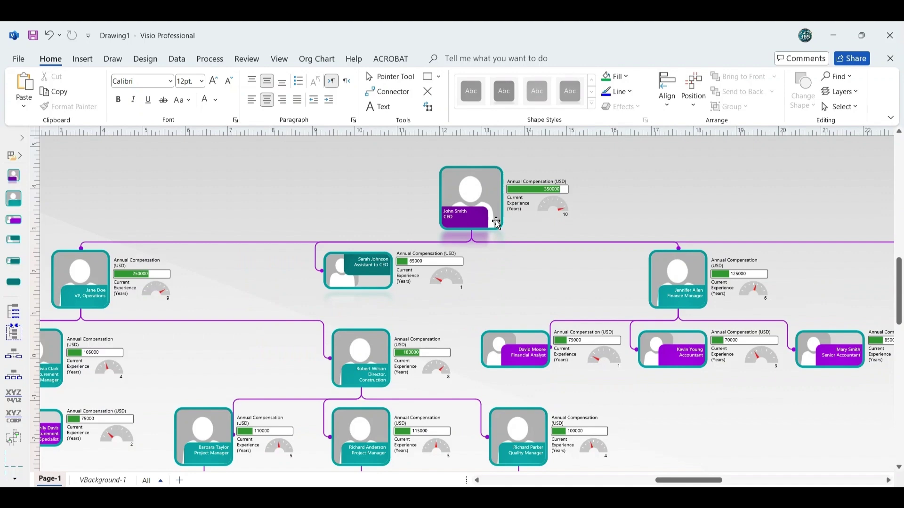
{"action": "left_click", "coordinate": [496, 220]}
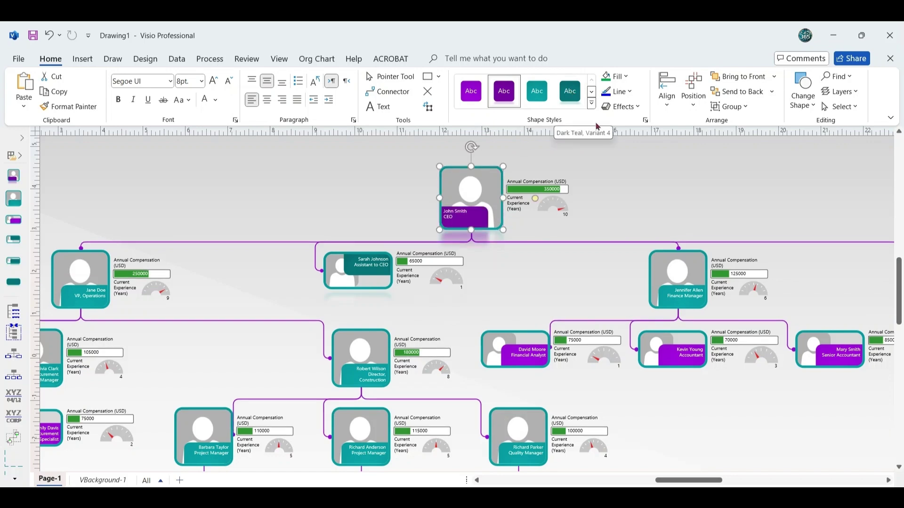
{"action": "left_click", "coordinate": [592, 106]}
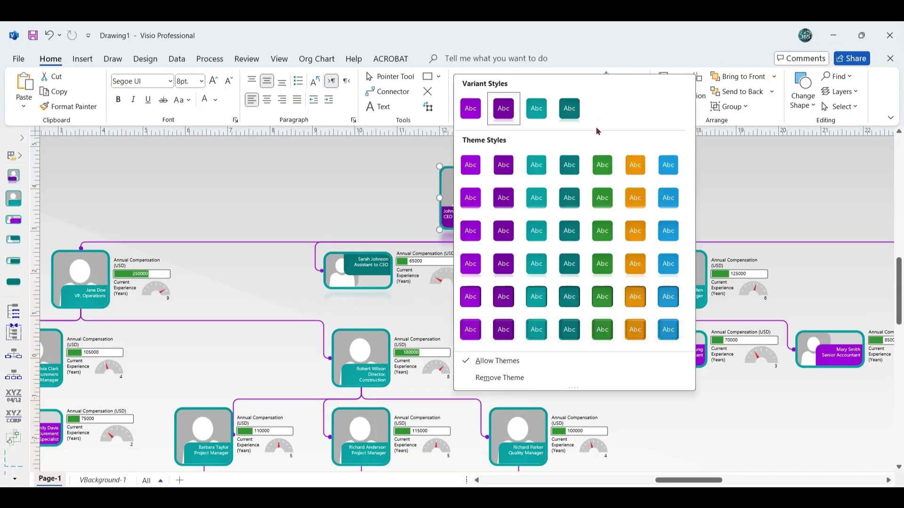
{"action": "left_click", "coordinate": [504, 199]}
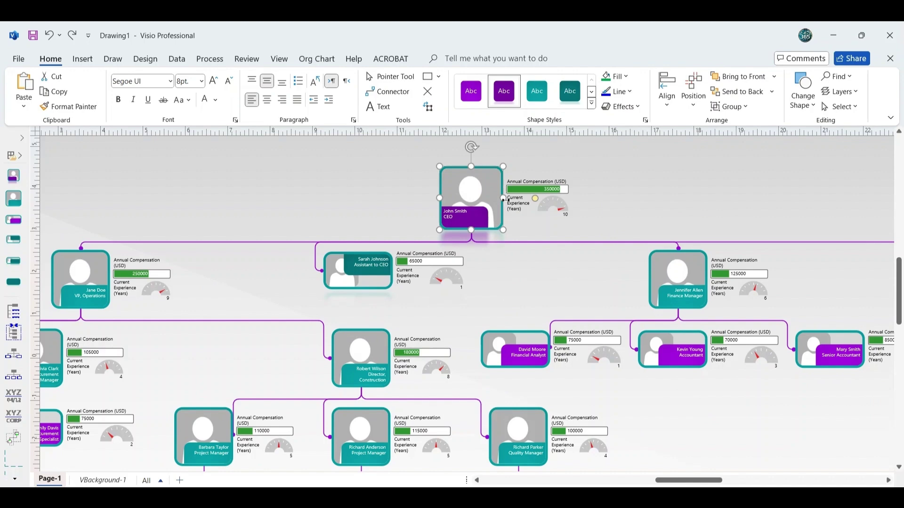
{"action": "scroll", "coordinate": [490, 223], "scroll_direction": "up", "scroll_amount": 3}
{"action": "left_click", "coordinate": [614, 76]}
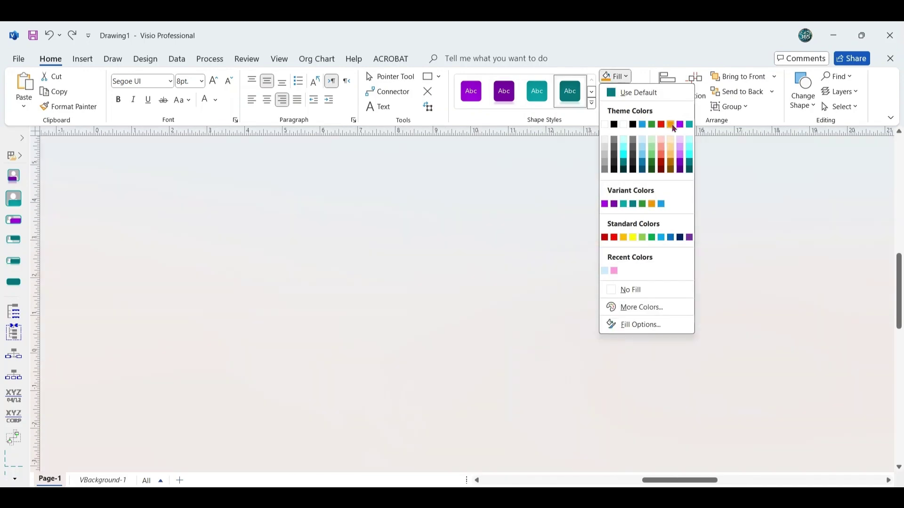
{"action": "left_click", "coordinate": [670, 125]}
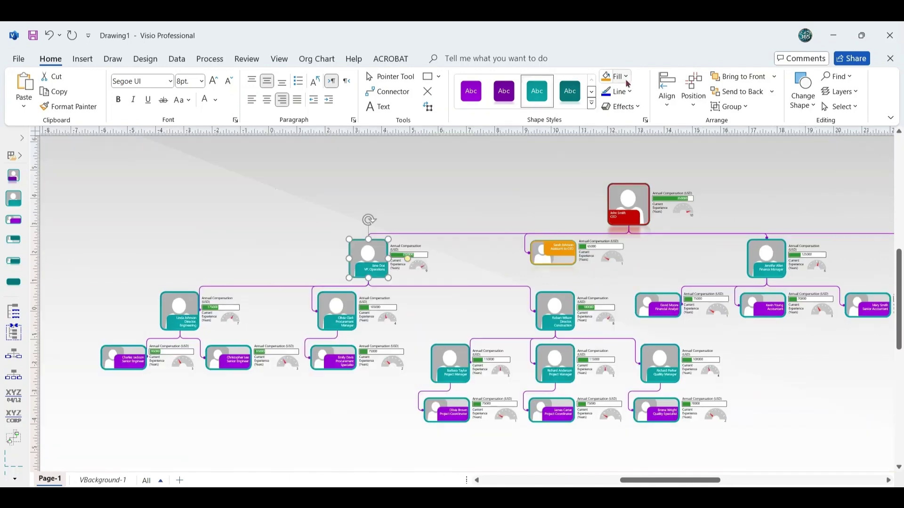
{"action": "left_click", "coordinate": [625, 78]}
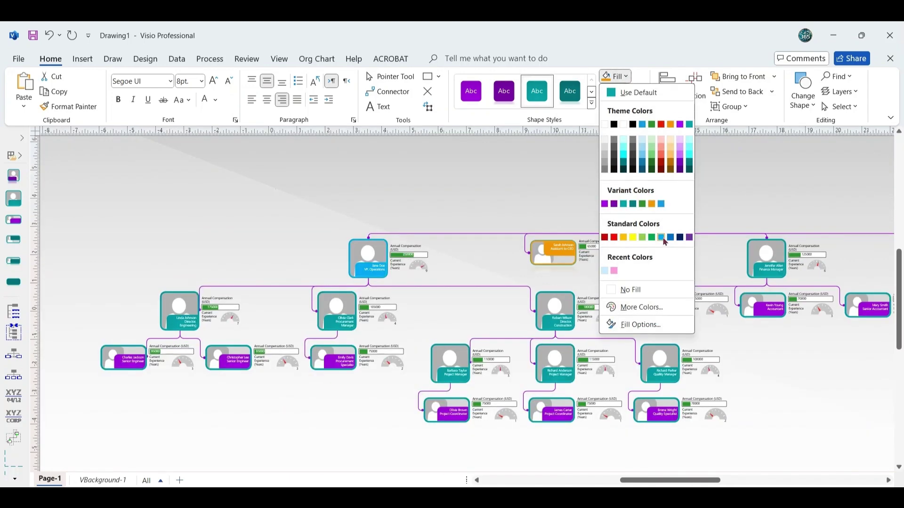
{"action": "left_click", "coordinate": [661, 237]}
Step: Fill both the Director, Engineering and Director, Construction shapes black, repeating the fill with F4
{"action": "left_click", "coordinate": [179, 308]}
{"action": "left_click", "coordinate": [625, 78]}
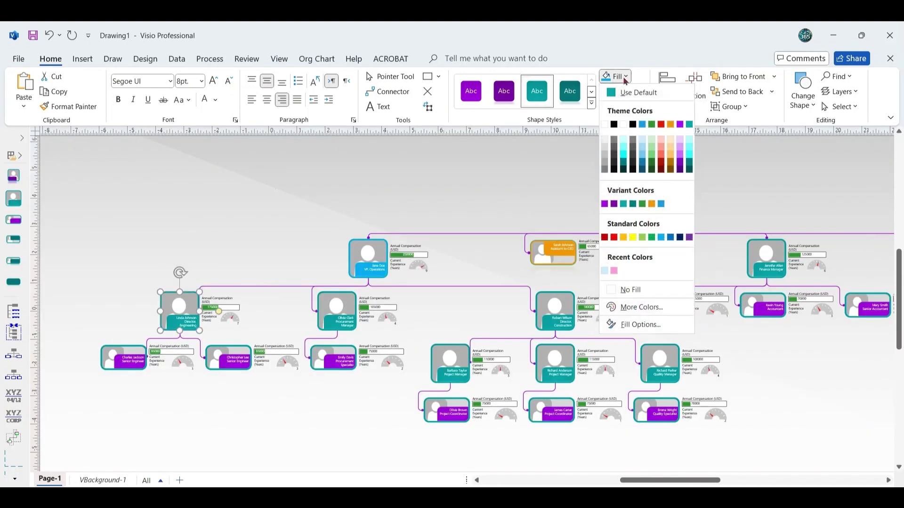
{"action": "left_click", "coordinate": [615, 125]}
{"action": "left_click", "coordinate": [555, 308]}
{"action": "key", "text": "F4"}
{"action": "left_click", "coordinate": [774, 397]}
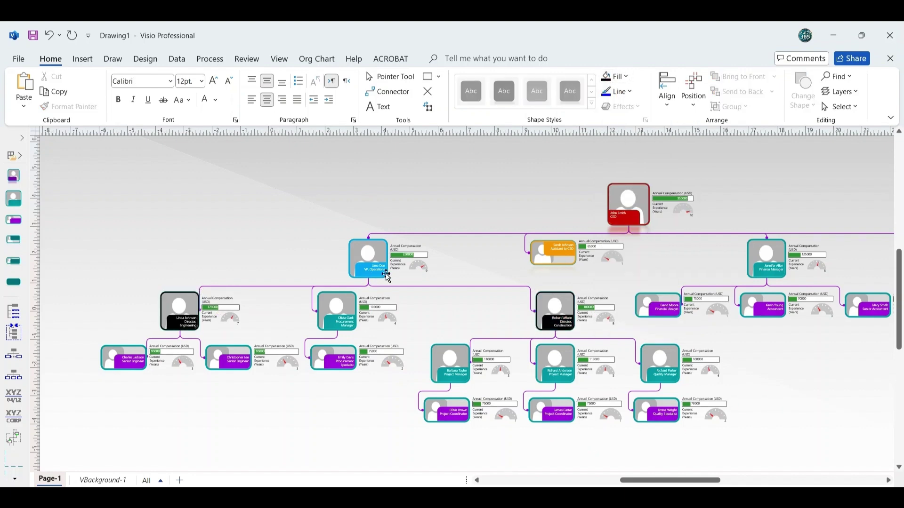
{"action": "scroll", "coordinate": [782, 286], "scroll_direction": "up", "scroll_amount": 2}
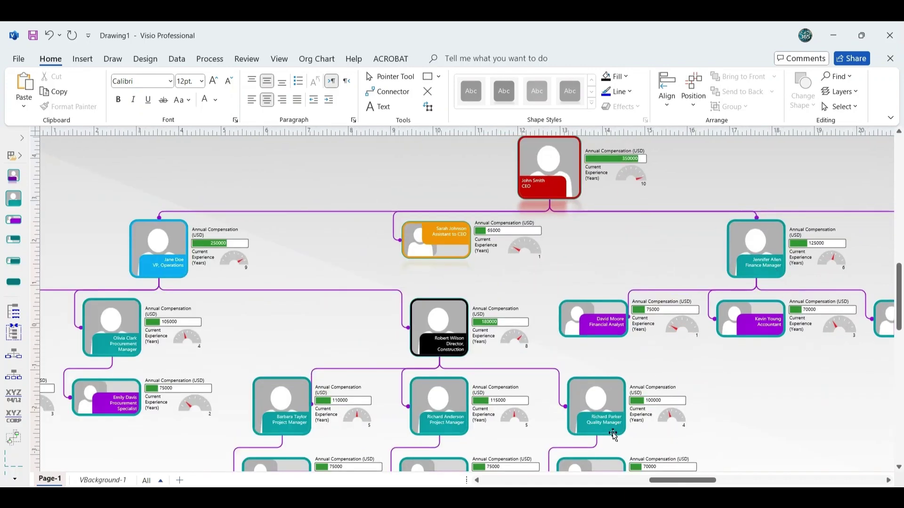
{"action": "scroll", "coordinate": [711, 396], "scroll_direction": "down", "scroll_amount": 3}
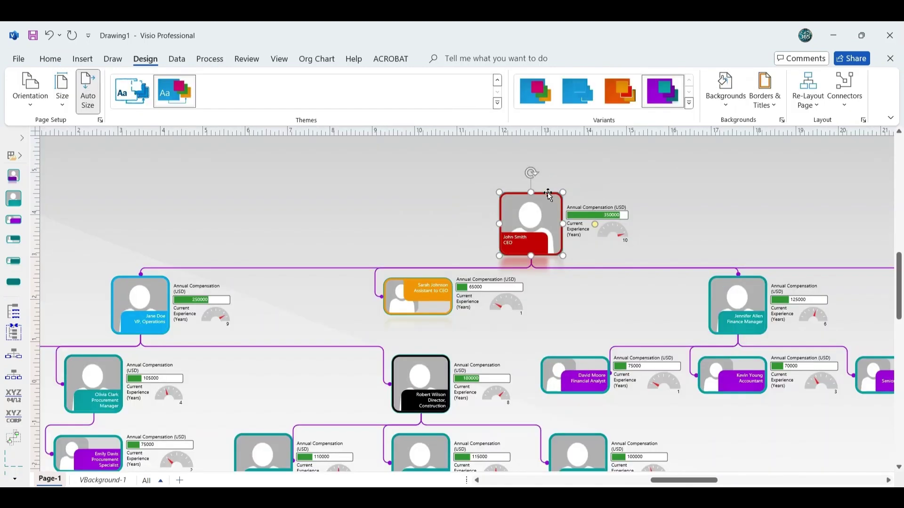
Step: Drag the CEO shape higher and set the Assistant to CEO off to its lower right
{"action": "left_click_drag", "start_coordinate": [548, 195], "coordinate": [543, 169]}
{"action": "left_click", "coordinate": [412, 281]}
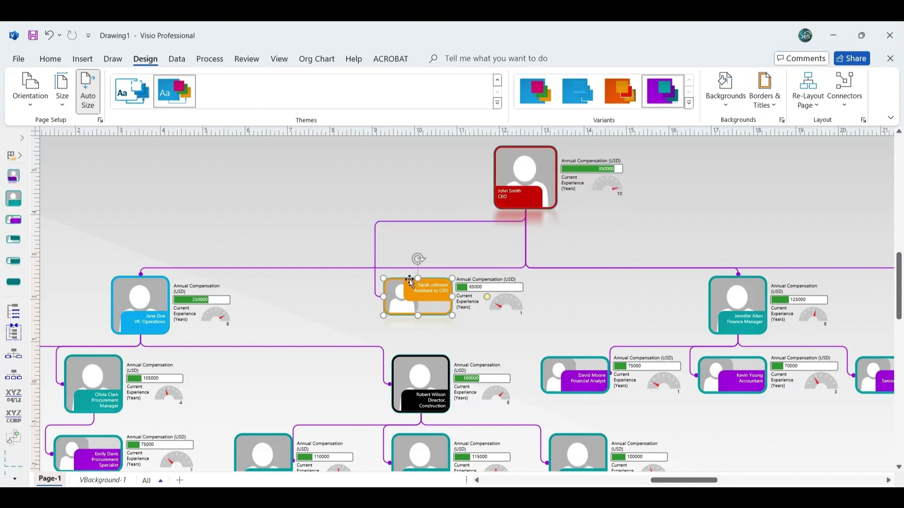
{"action": "left_click_drag", "start_coordinate": [410, 281], "coordinate": [662, 232]}
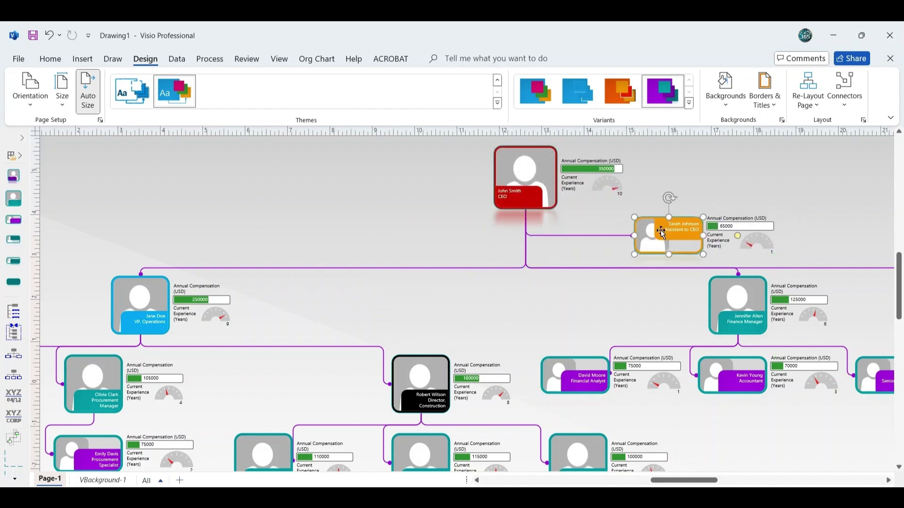
{"action": "left_click", "coordinate": [836, 209]}
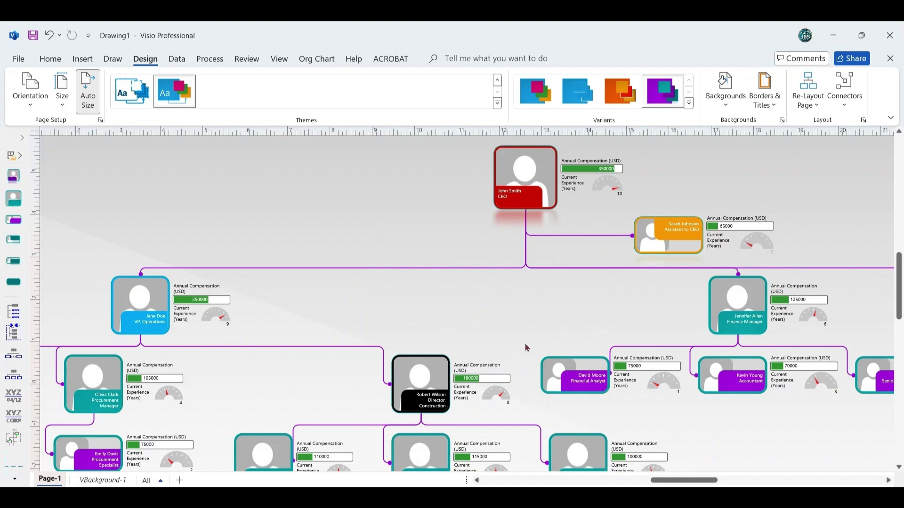
{"action": "scroll", "coordinate": [518, 346], "scroll_direction": "down", "scroll_amount": 1}
{"action": "scroll", "coordinate": [517, 344], "scroll_direction": "up", "scroll_amount": 1}
{"action": "left_click", "coordinate": [436, 389]}
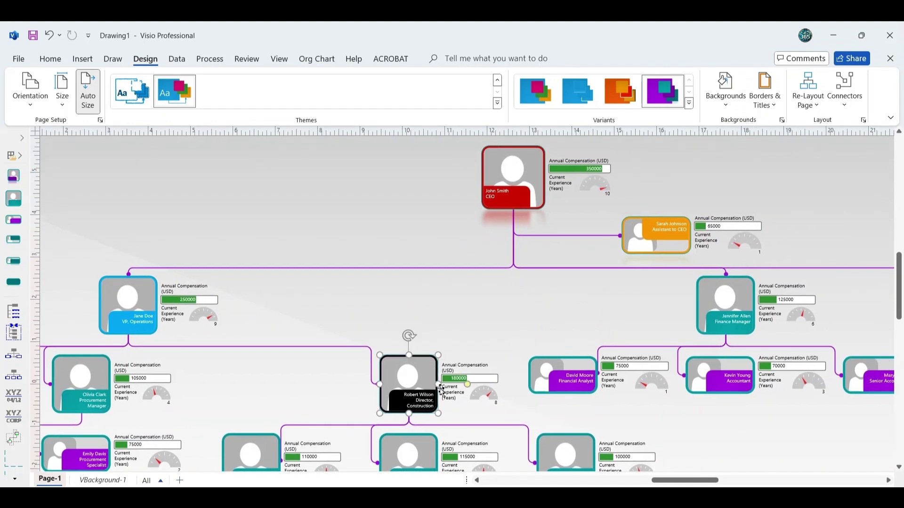
Step: Open the Director, Construction shape's shortcut menu and browse Subordinates, Picture, Change Position Type and Data
{"action": "right_click", "coordinate": [500, 388]}
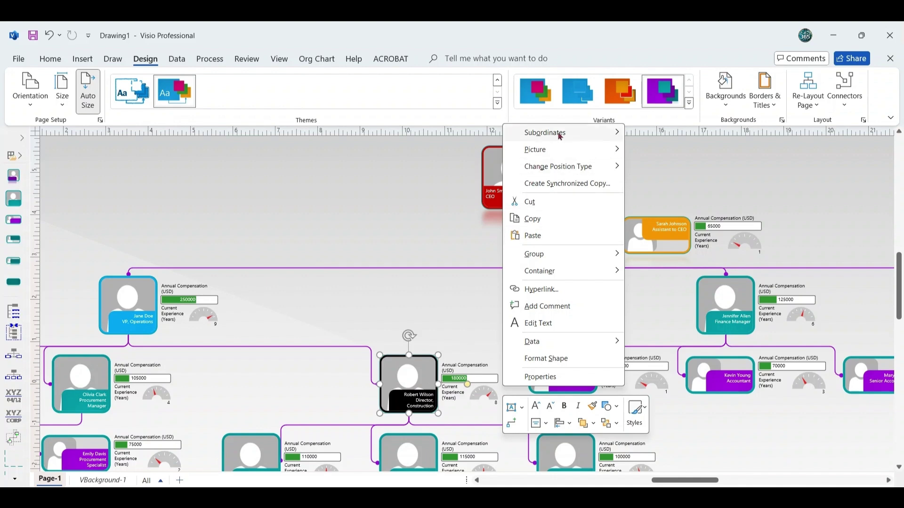
{"action": "mouse_move", "coordinate": [560, 136]}
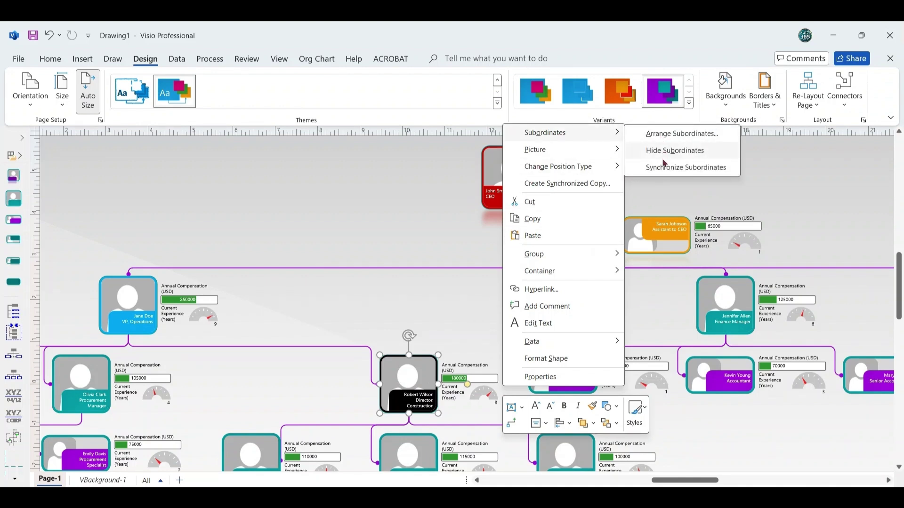
{"action": "mouse_move", "coordinate": [586, 158]}
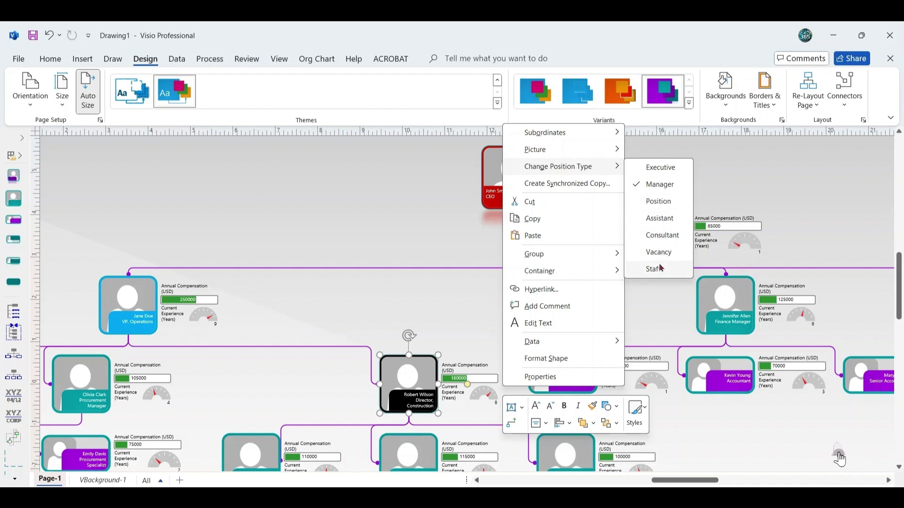
{"action": "mouse_move", "coordinate": [541, 344]}
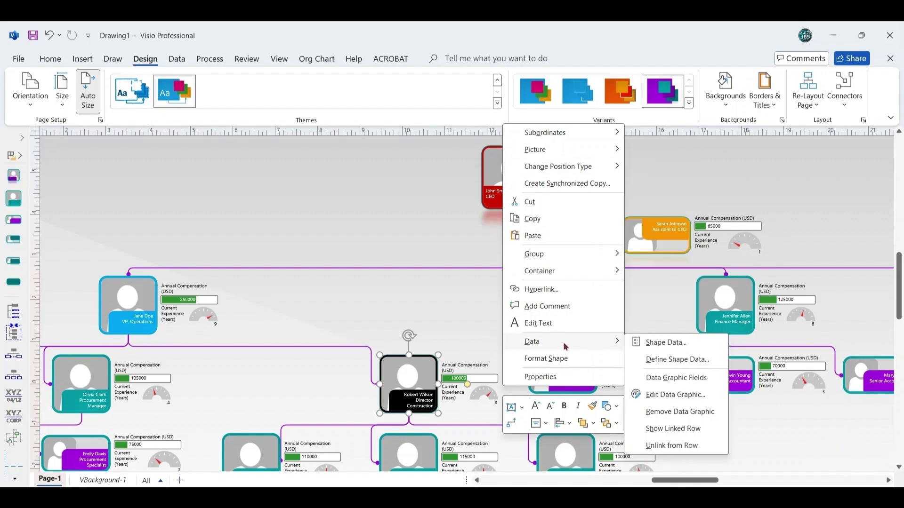
Step: Open Shape Data for Director, Construction and review its ID3, $180,000.00 and 8-year fields
{"action": "left_click", "coordinate": [659, 347]}
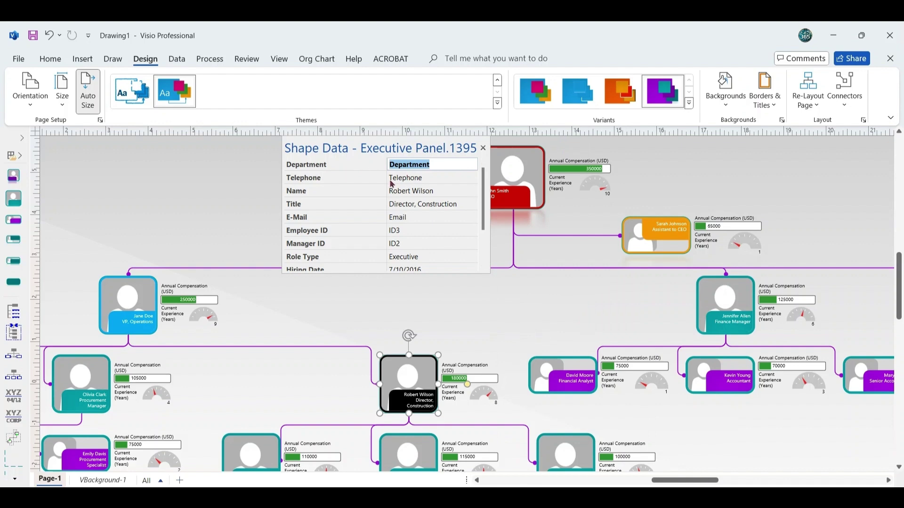
{"action": "left_click_drag", "start_coordinate": [484, 197], "coordinate": [486, 214]}
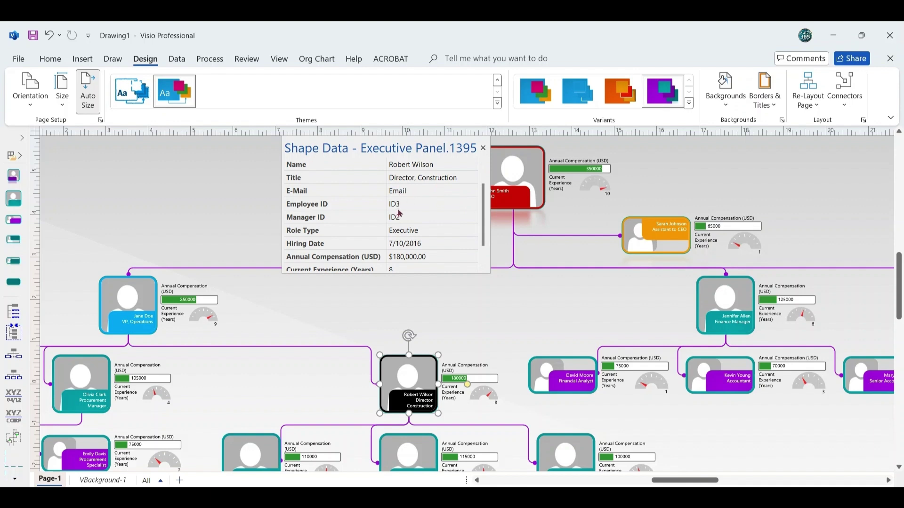
{"action": "left_click_drag", "start_coordinate": [483, 221], "coordinate": [484, 237]}
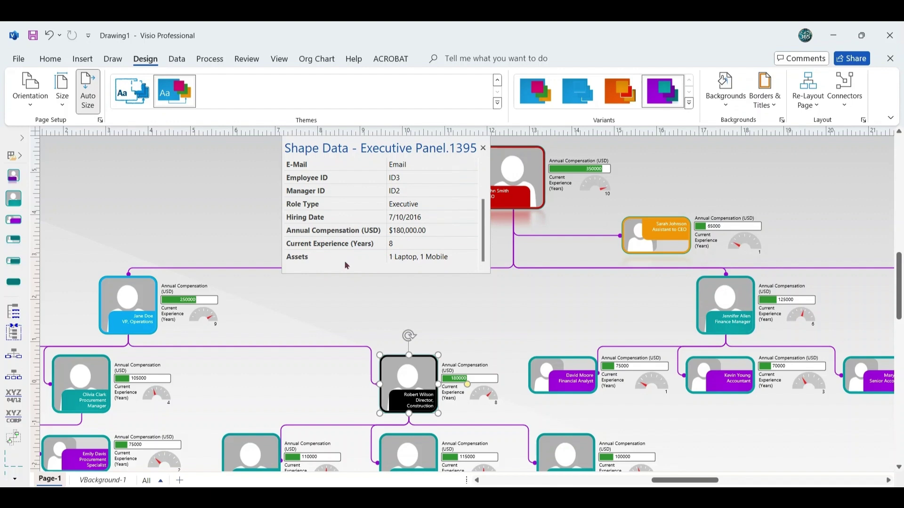
{"action": "left_click_drag", "start_coordinate": [485, 248], "coordinate": [493, 198]}
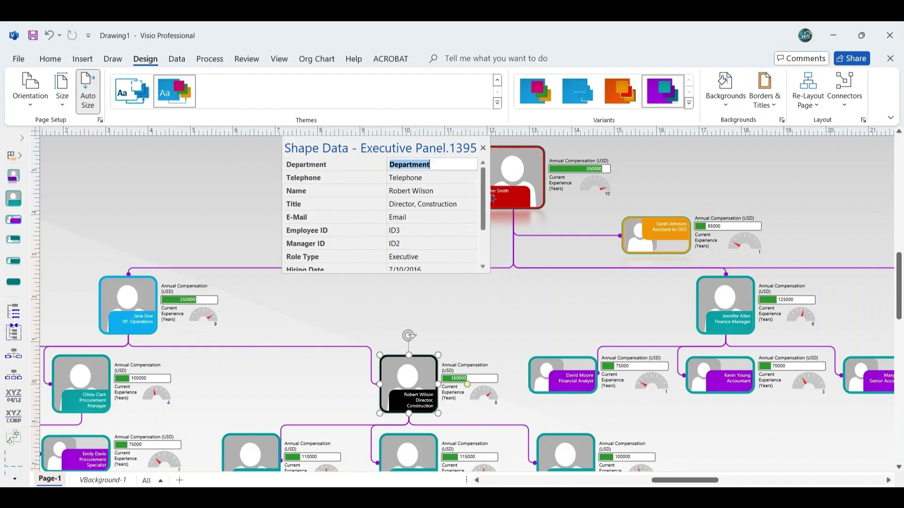
Step: In the CEO shape's Define Shape Data dialog, keep Department as String and close it
{"action": "right_click", "coordinate": [493, 198]}
{"action": "mouse_move", "coordinate": [690, 401]}
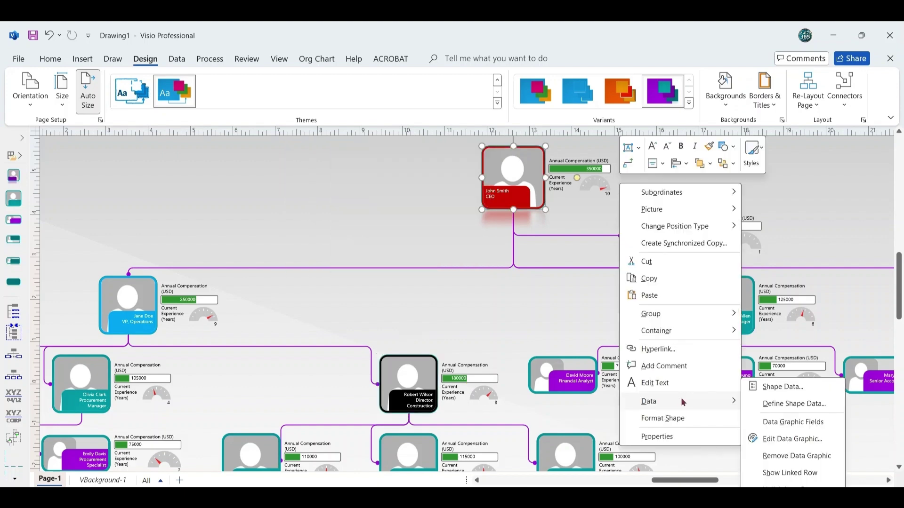
{"action": "left_click", "coordinate": [785, 406]}
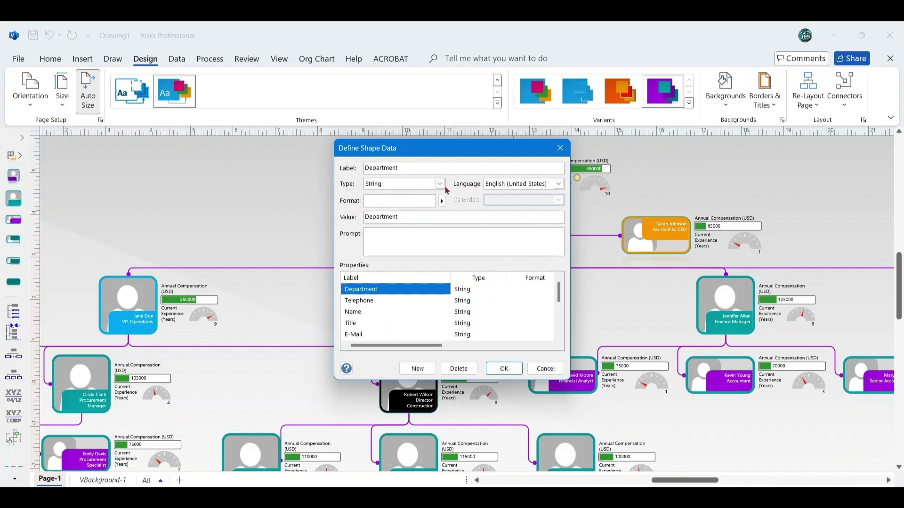
{"action": "left_click", "coordinate": [441, 185]}
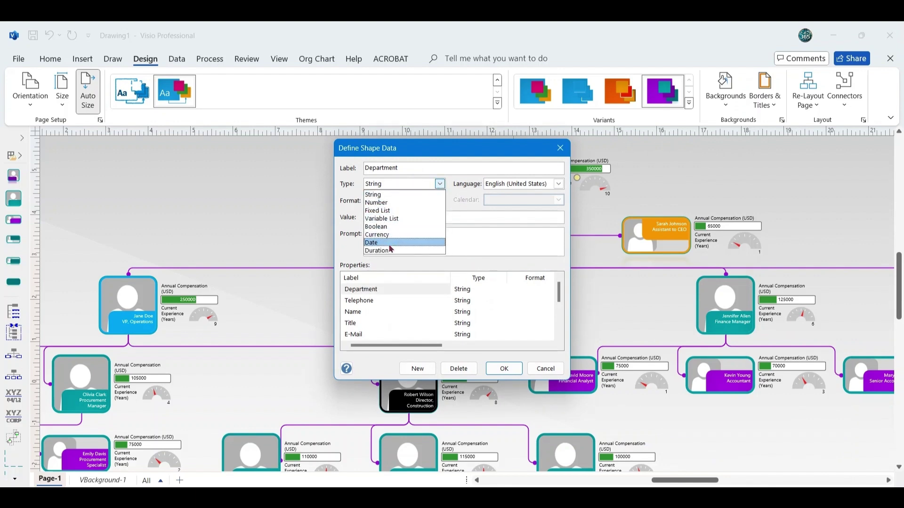
{"action": "left_click", "coordinate": [478, 249]}
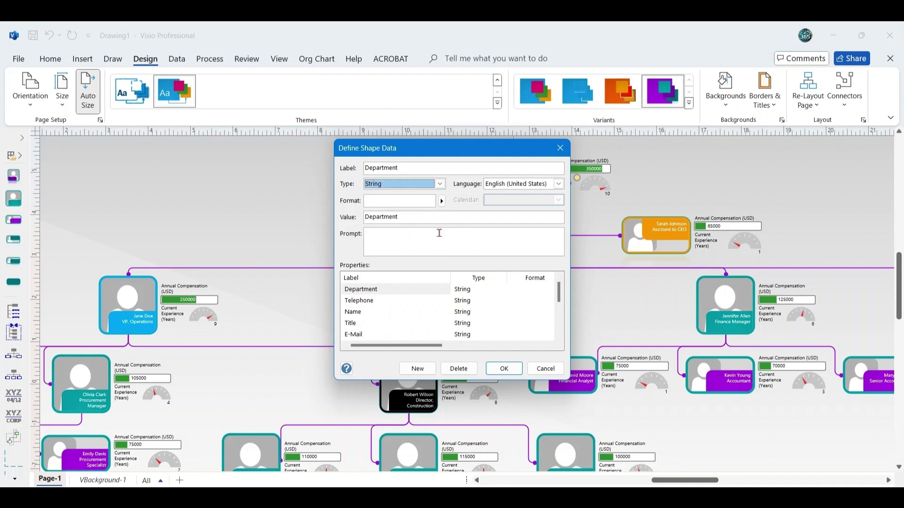
{"action": "left_click", "coordinate": [411, 217]}
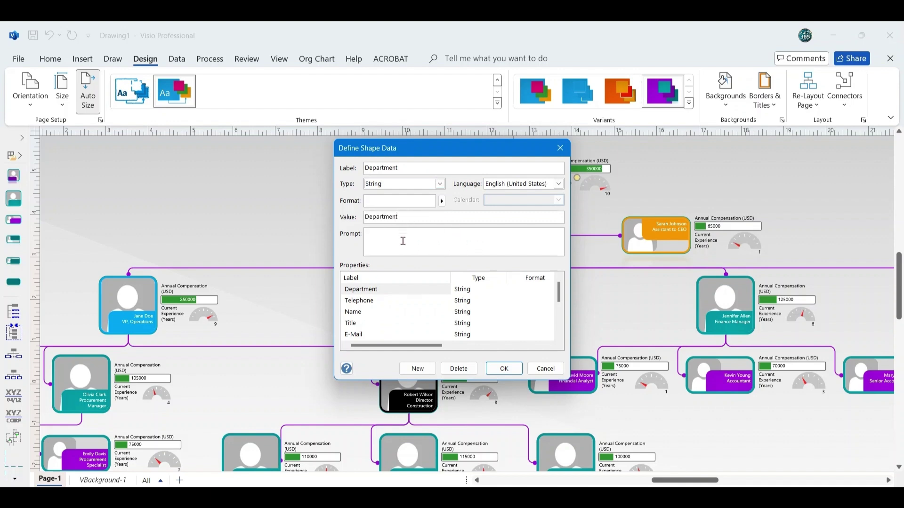
{"action": "left_click", "coordinate": [504, 369]}
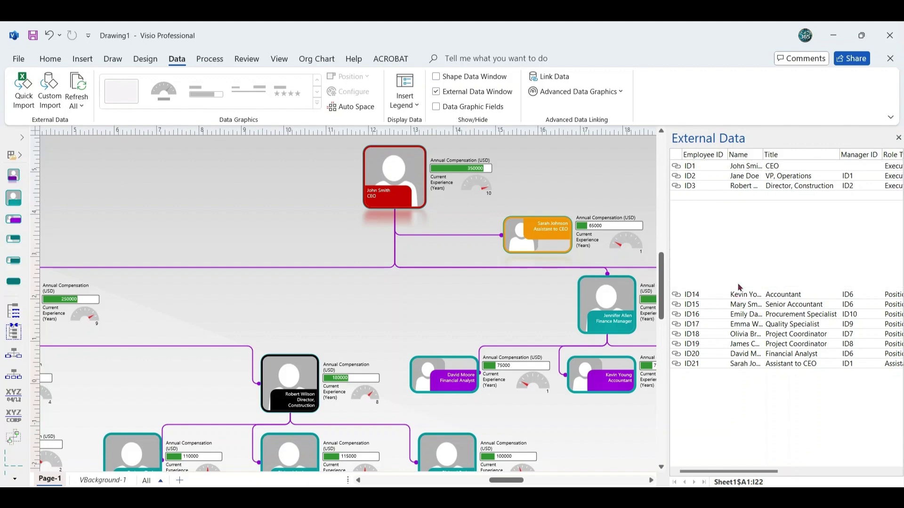
Step: Select rows ID13, ID6 and ID2 to locate the HR Specialist, Finance Manager and VP, Operations shapes
{"action": "left_click", "coordinate": [740, 285]}
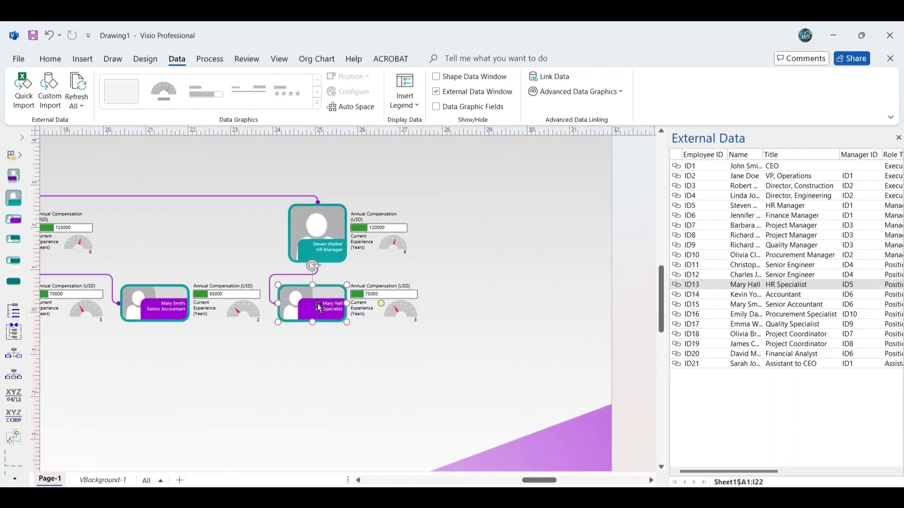
{"action": "left_click", "coordinate": [738, 217]}
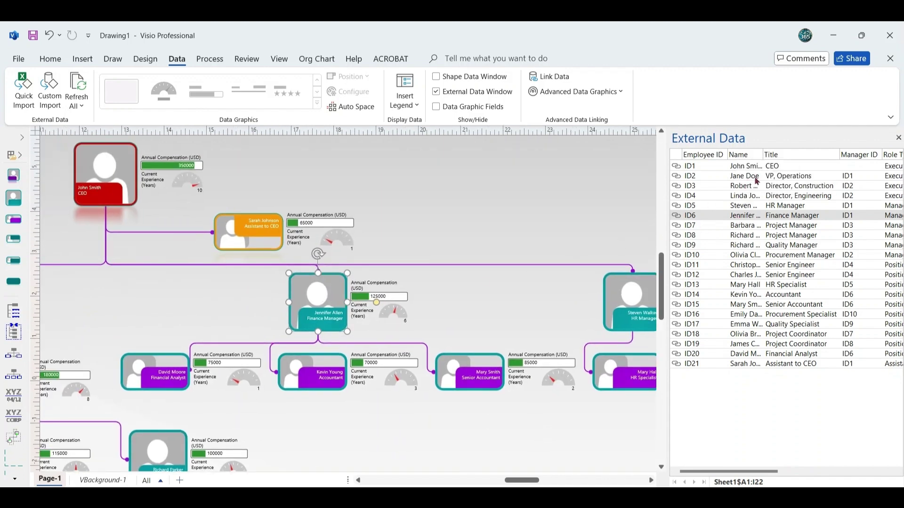
{"action": "left_click", "coordinate": [773, 177]}
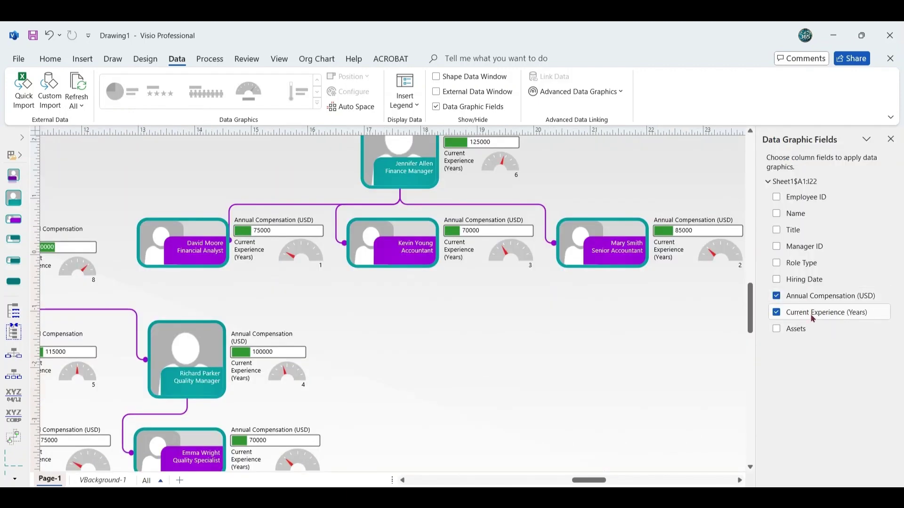
Step: Restyle the Current Experience (Years) graphics with the first circle style from the Data Graphics gallery
{"action": "left_click", "coordinate": [811, 315]}
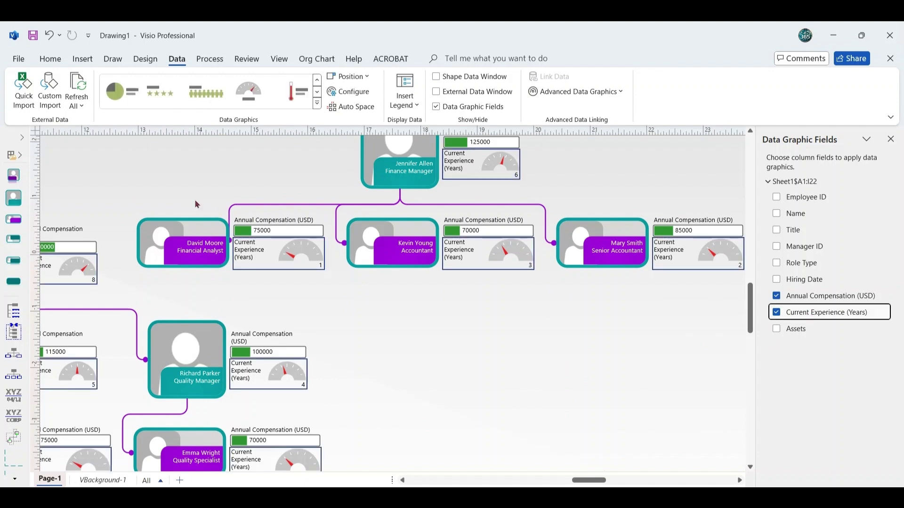
{"action": "left_click", "coordinate": [120, 93]}
{"action": "scroll", "coordinate": [376, 351], "scroll_direction": "down", "scroll_amount": 1}
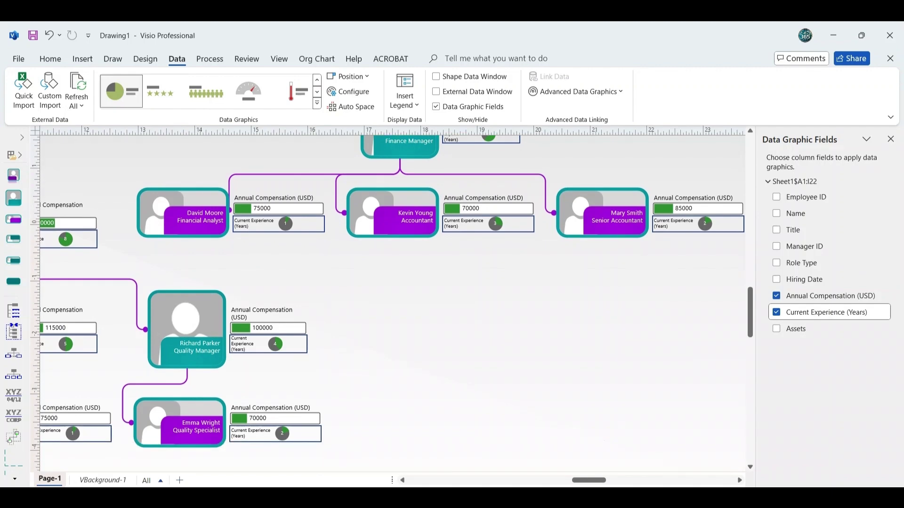
{"action": "mouse_move", "coordinate": [589, 480]}
{"action": "left_mouse_down"}
{"action": "mouse_move", "coordinate": [543, 482]}
{"action": "mouse_move", "coordinate": [580, 482]}
{"action": "left_mouse_up"}
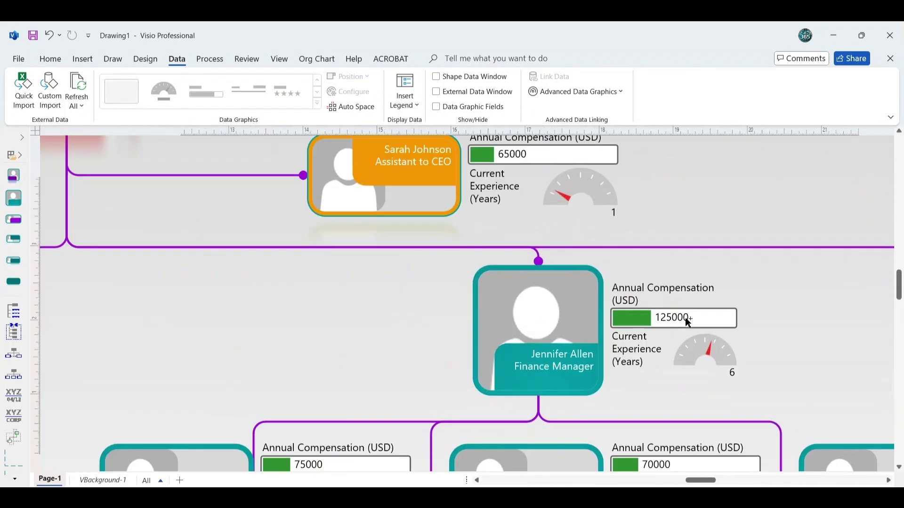
Step: Scroll and zoom across the org chart to review the compensation bars and experience gauges
{"action": "scroll", "coordinate": [685, 317], "scroll_direction": "up", "scroll_amount": 2}
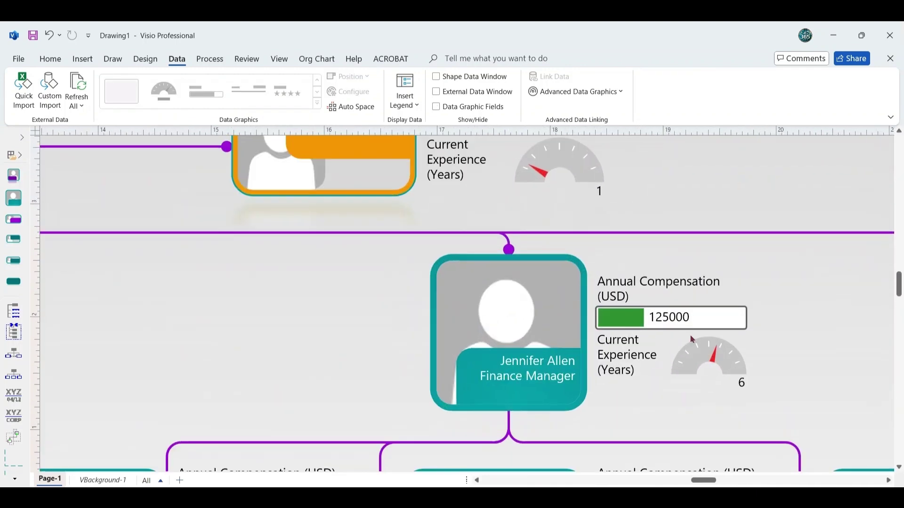
{"action": "scroll", "coordinate": [686, 412], "scroll_direction": "up", "scroll_amount": 5}
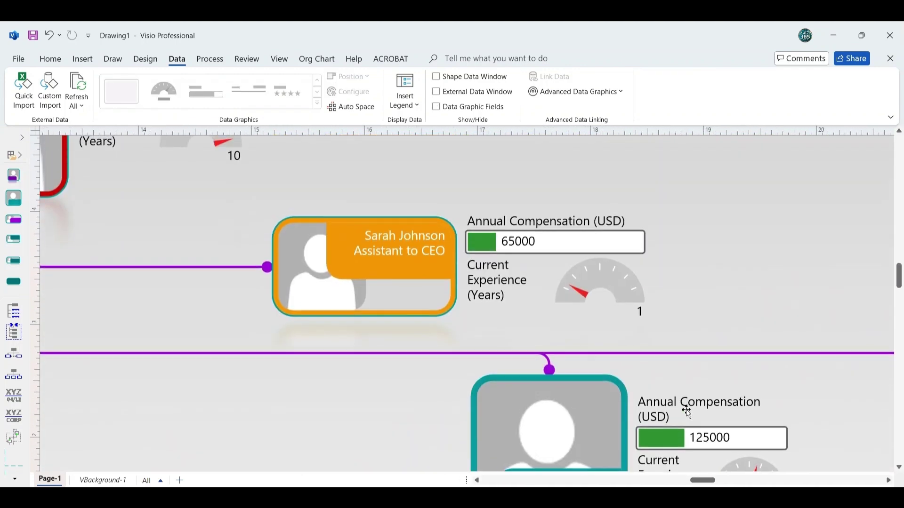
{"action": "scroll", "coordinate": [680, 439], "scroll_direction": "left", "scroll_amount": 5}
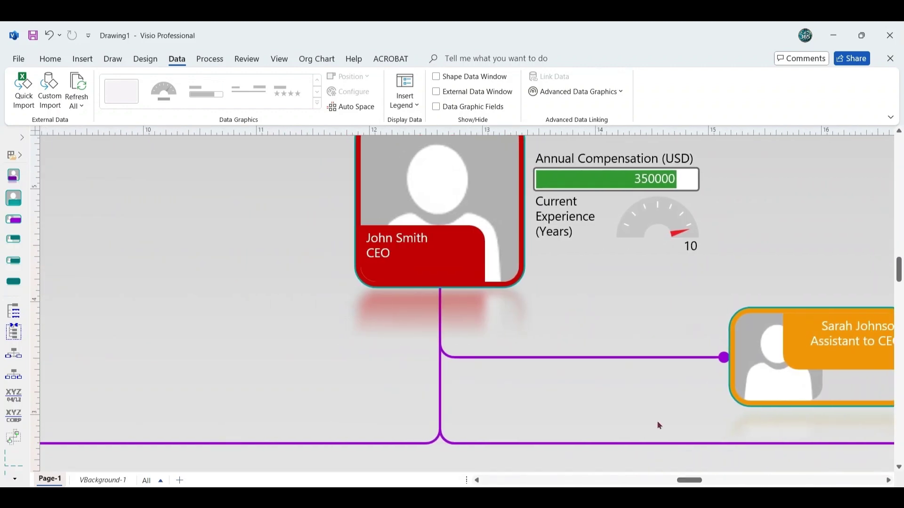
{"action": "scroll", "coordinate": [657, 418], "scroll_direction": "up", "scroll_amount": 2}
{"action": "scroll", "coordinate": [657, 416], "scroll_direction": "down", "scroll_amount": 6}
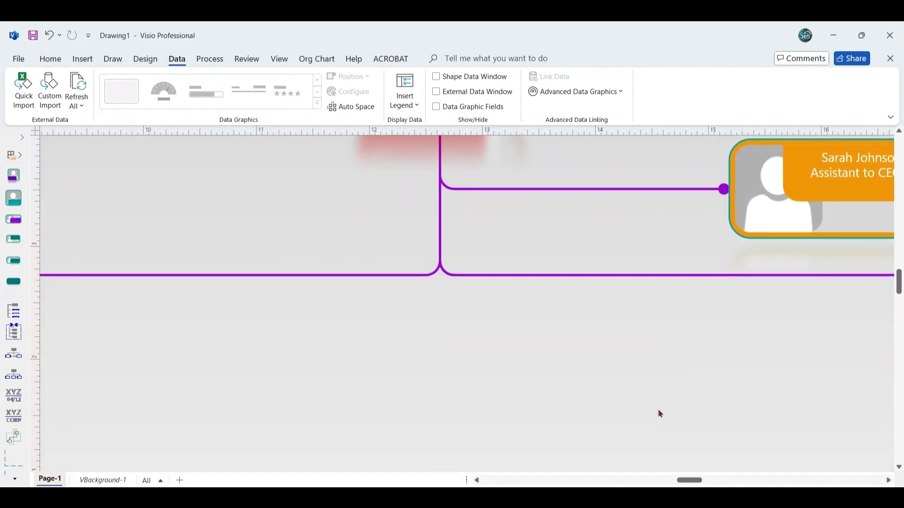
{"action": "scroll", "coordinate": [658, 416], "scroll_direction": "down", "scroll_amount": 2, "text": "ctrl"}
{"action": "scroll", "coordinate": [658, 416], "scroll_direction": "down", "scroll_amount": 2}
{"action": "scroll", "coordinate": [660, 415], "scroll_direction": "down", "scroll_amount": 5}
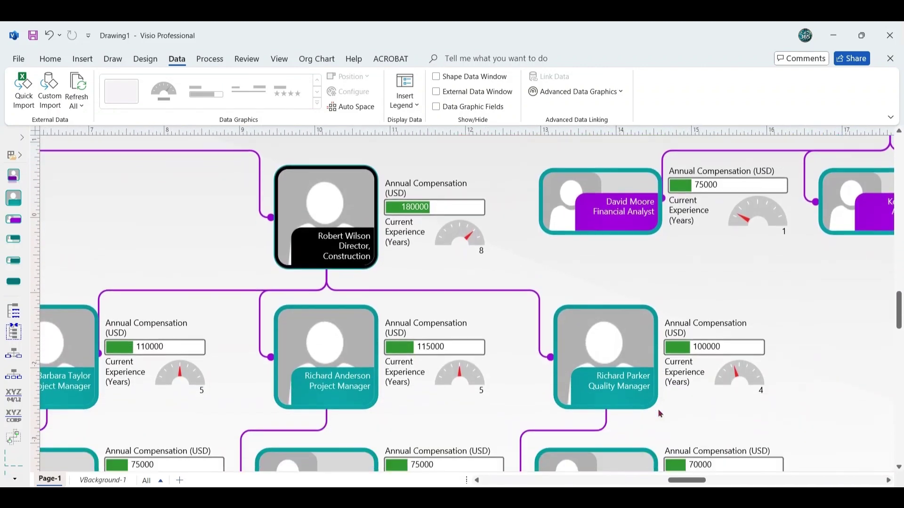
{"action": "scroll", "coordinate": [659, 412], "scroll_direction": "down", "scroll_amount": 1}
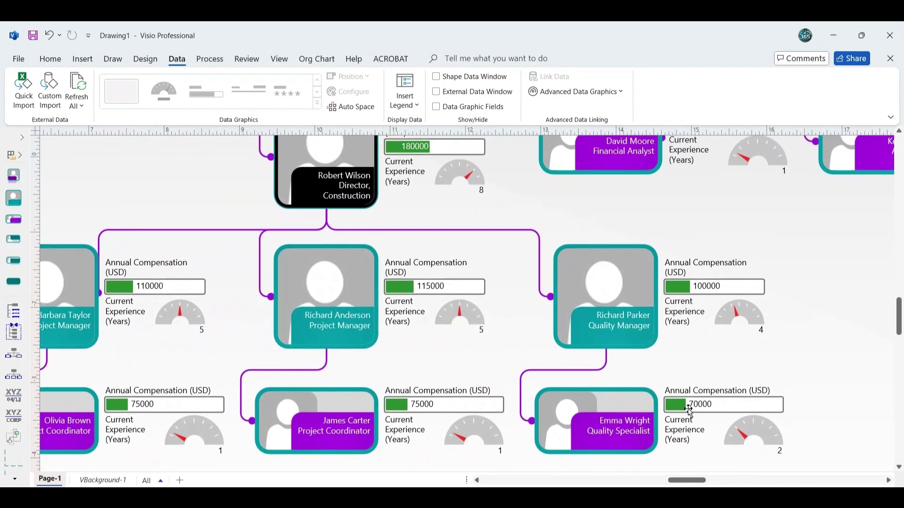
{"action": "left_click_drag", "start_coordinate": [700, 481], "coordinate": [719, 486]}
{"action": "scroll", "coordinate": [645, 432], "scroll_direction": "down", "scroll_amount": 2}
Step: Pan and zoom again to check every employee shape's green compensation bar and gauge
{"action": "scroll", "coordinate": [711, 394], "scroll_direction": "up", "scroll_amount": 5}
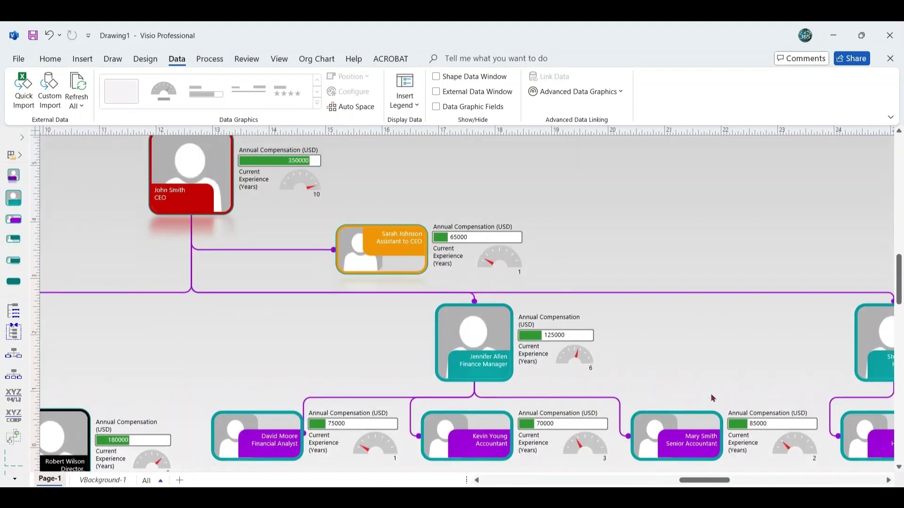
{"action": "scroll", "coordinate": [688, 320], "scroll_direction": "down", "scroll_amount": 2}
{"action": "scroll", "coordinate": [687, 320], "scroll_direction": "up", "scroll_amount": 4}
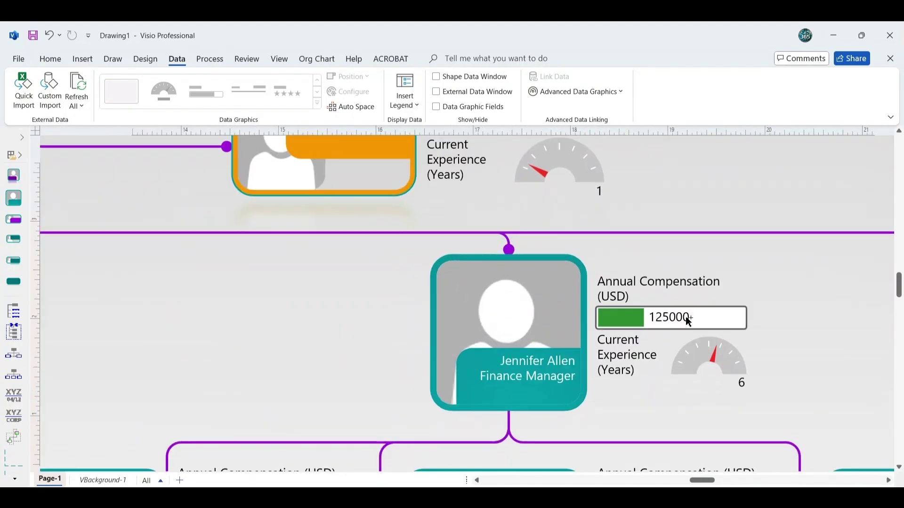
{"action": "scroll", "coordinate": [736, 483], "scroll_direction": "left", "scroll_amount": 1}
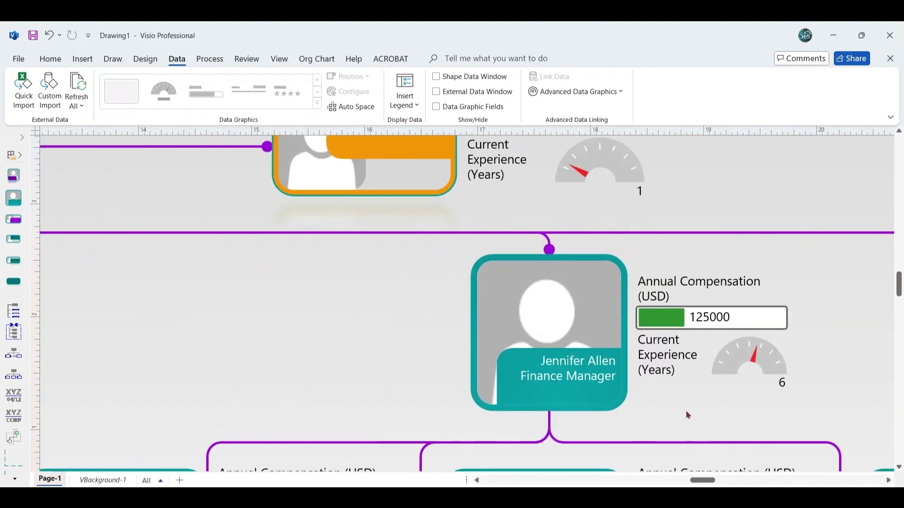
{"action": "scroll", "coordinate": [686, 413], "scroll_direction": "up", "scroll_amount": 4}
{"action": "left_click_drag", "start_coordinate": [702, 481], "coordinate": [689, 480]}
{"action": "scroll", "coordinate": [658, 417], "scroll_direction": "up", "scroll_amount": 1}
{"action": "scroll", "coordinate": [658, 417], "scroll_direction": "down", "scroll_amount": 4}
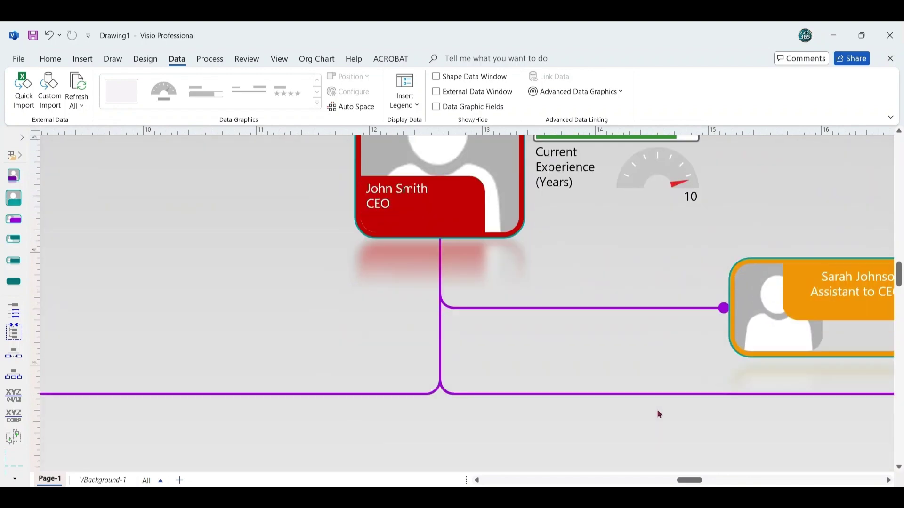
{"action": "scroll", "coordinate": [660, 414], "scroll_direction": "down", "scroll_amount": 2, "text": "ctrl"}
{"action": "scroll", "coordinate": [660, 414], "scroll_direction": "down", "scroll_amount": 5}
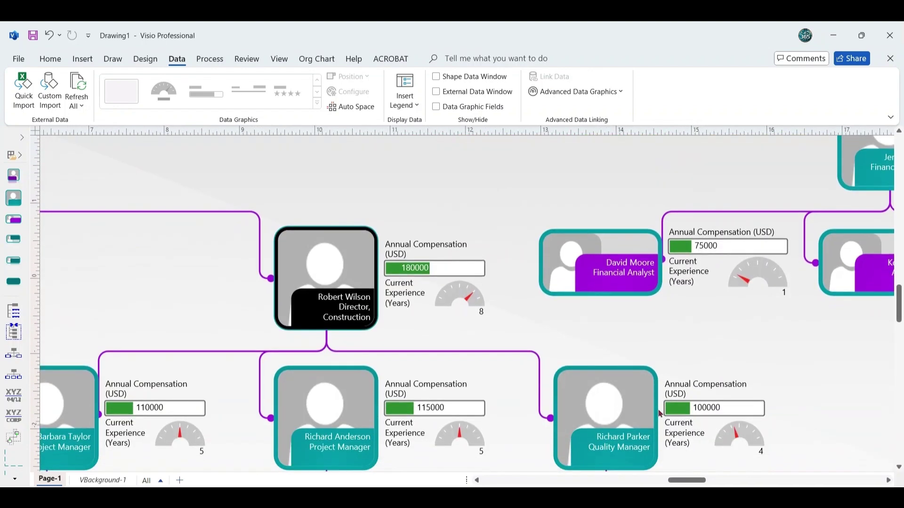
{"action": "scroll", "coordinate": [659, 412], "scroll_direction": "down", "scroll_amount": 2}
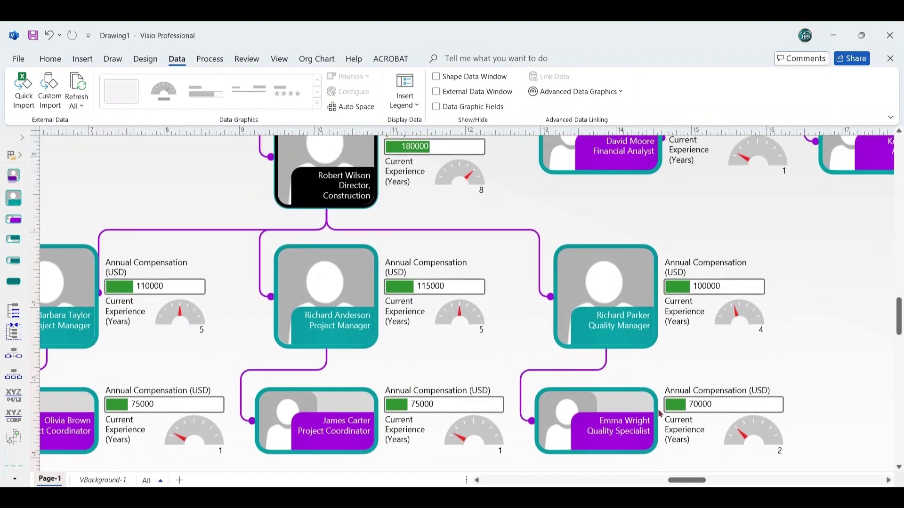
{"action": "mouse_move", "coordinate": [702, 481]}
{"action": "left_mouse_down"}
{"action": "mouse_move", "coordinate": [656, 484]}
{"action": "mouse_move", "coordinate": [772, 485]}
{"action": "mouse_move", "coordinate": [693, 485]}
{"action": "left_mouse_up"}
{"action": "scroll", "coordinate": [645, 432], "scroll_direction": "down", "scroll_amount": 3, "text": "ctrl"}
{"action": "scroll", "coordinate": [660, 413], "scroll_direction": "up", "scroll_amount": 2, "text": "ctrl"}
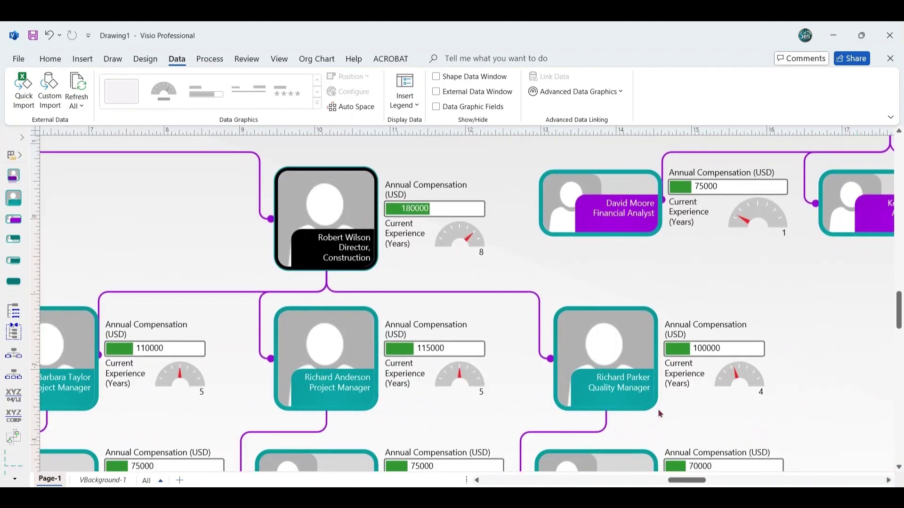
{"action": "scroll", "coordinate": [660, 414], "scroll_direction": "down", "scroll_amount": 1}
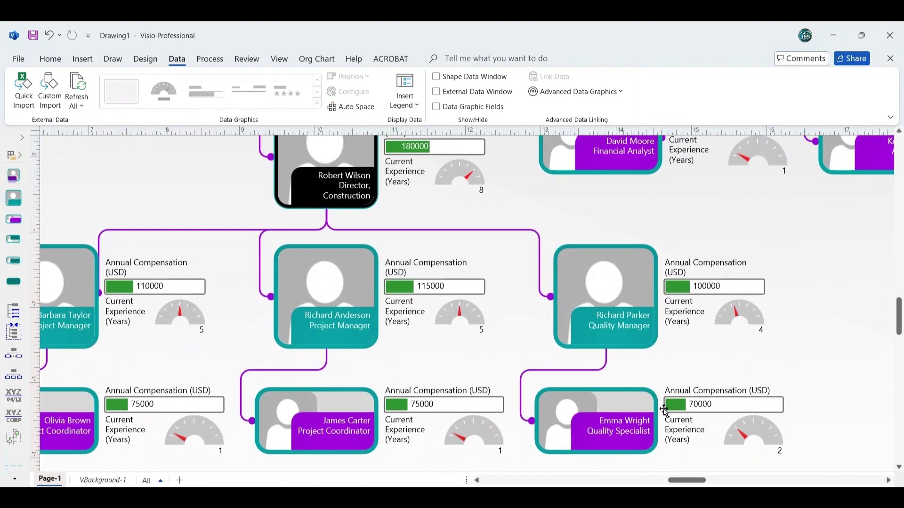